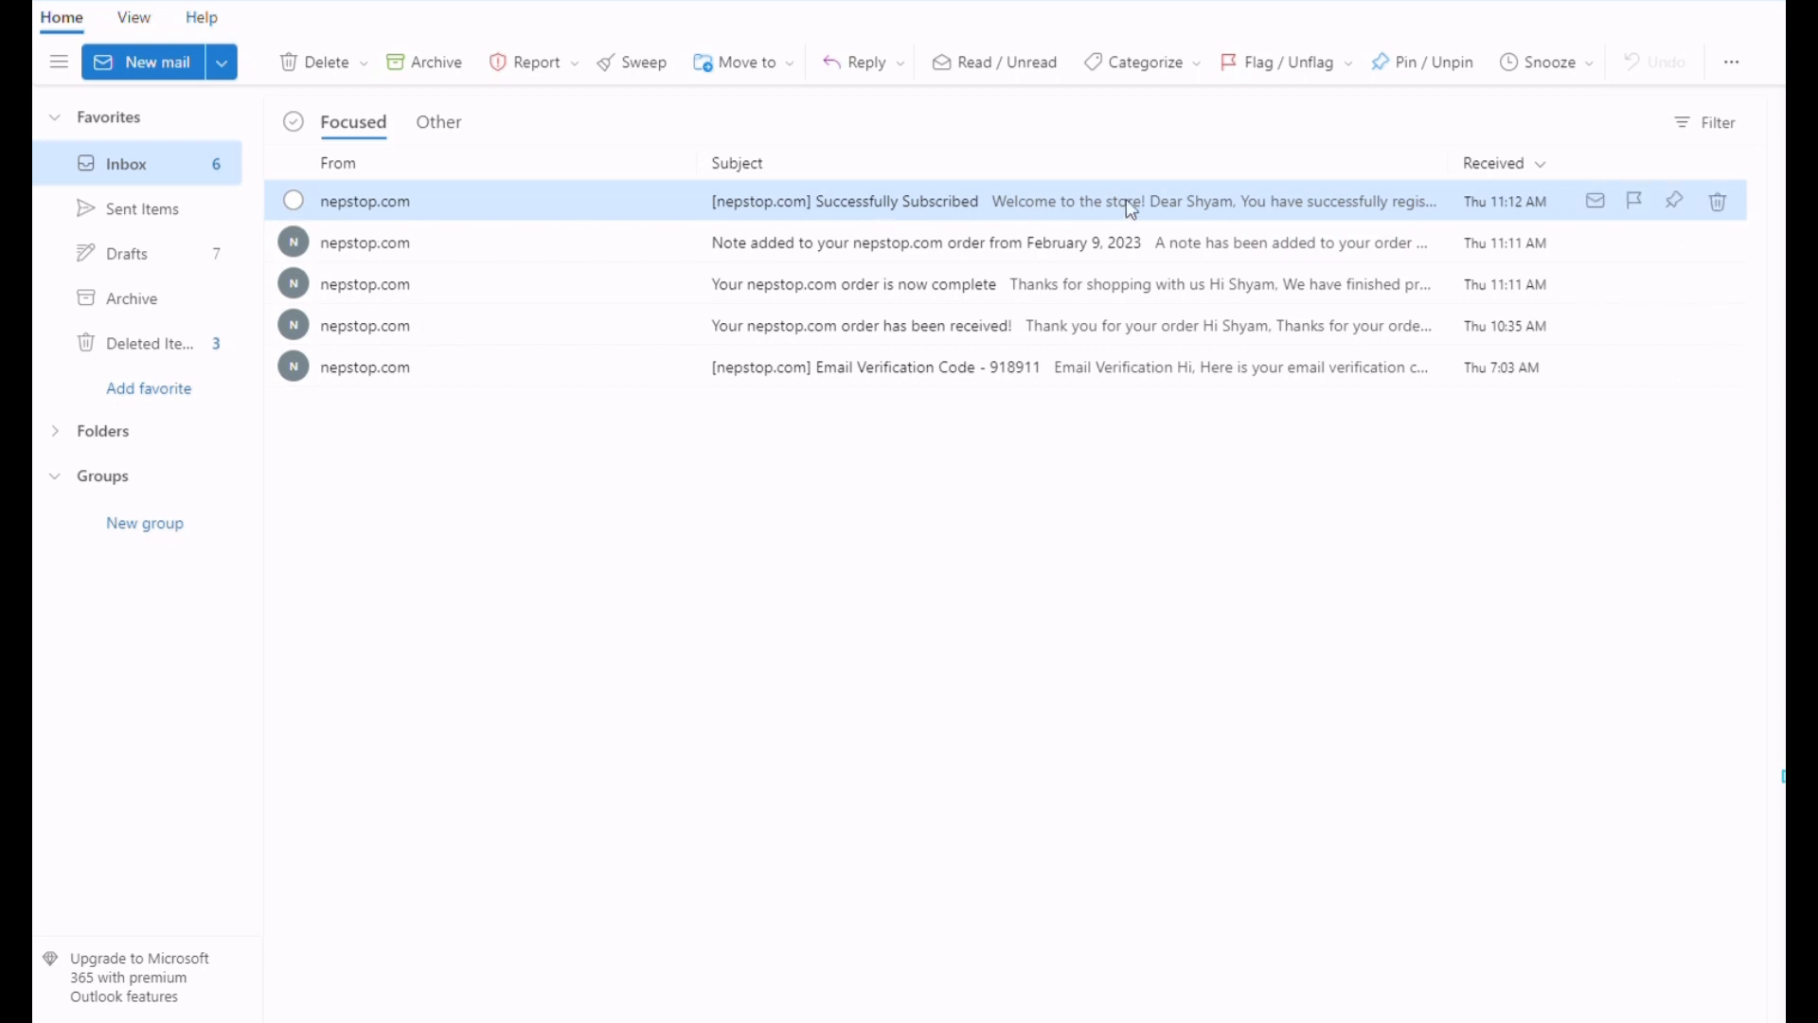
Step: Open the nepstop.com "Successfully Subscribed" email and examine its vendor plan details through to the dashboard link
left_click(914, 207)
scroll(914, 207, "up", 12)
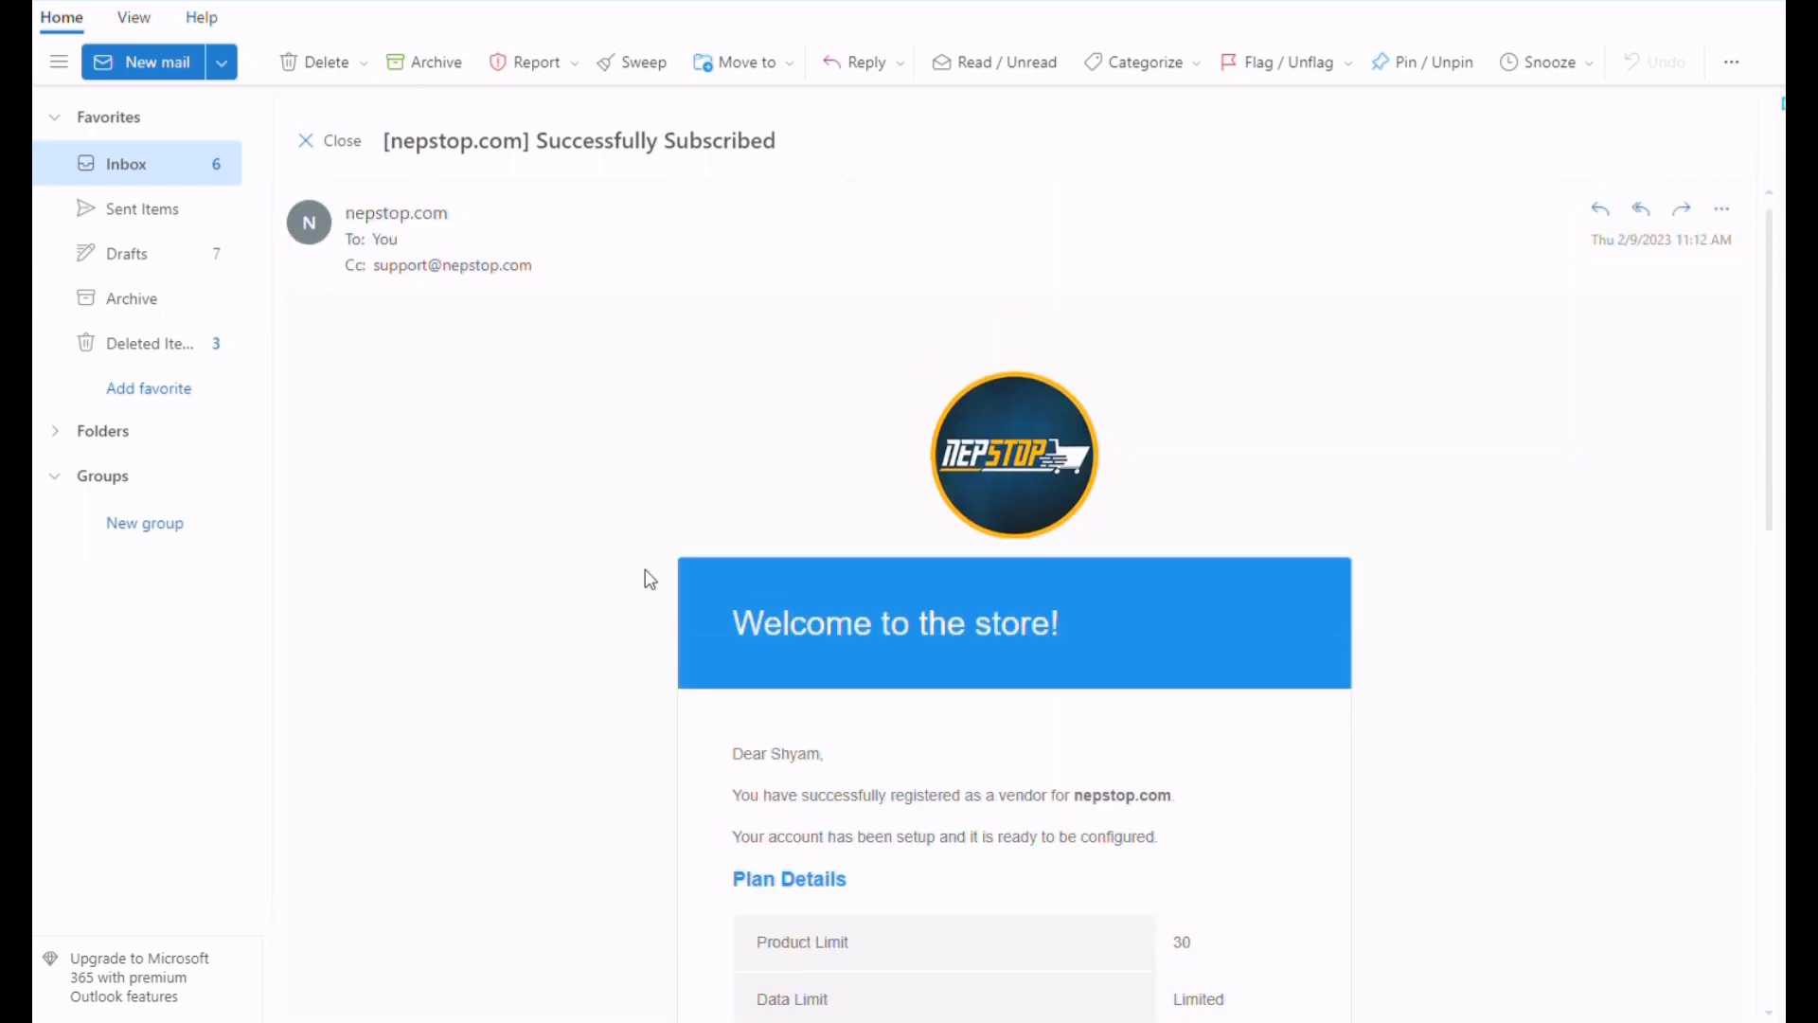
scroll(951, 479, "down", 3)
scroll(951, 483, "down", 3)
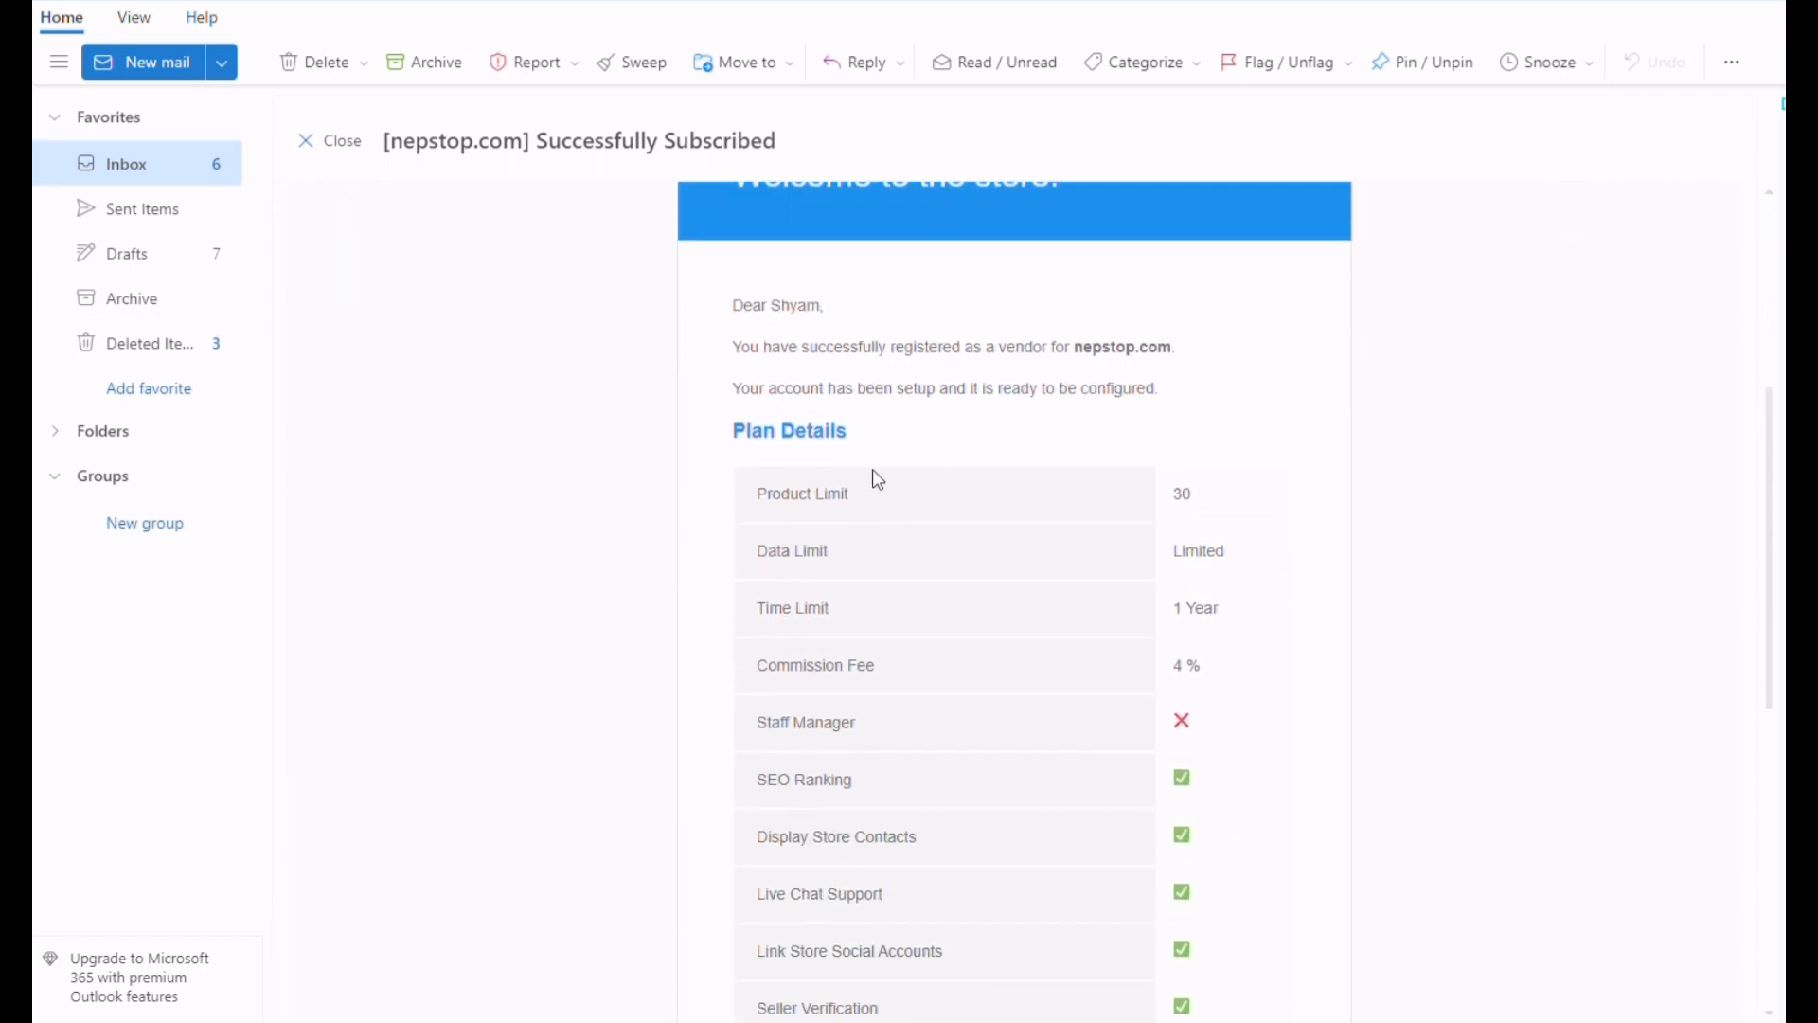
scroll(1096, 560, "down", 4)
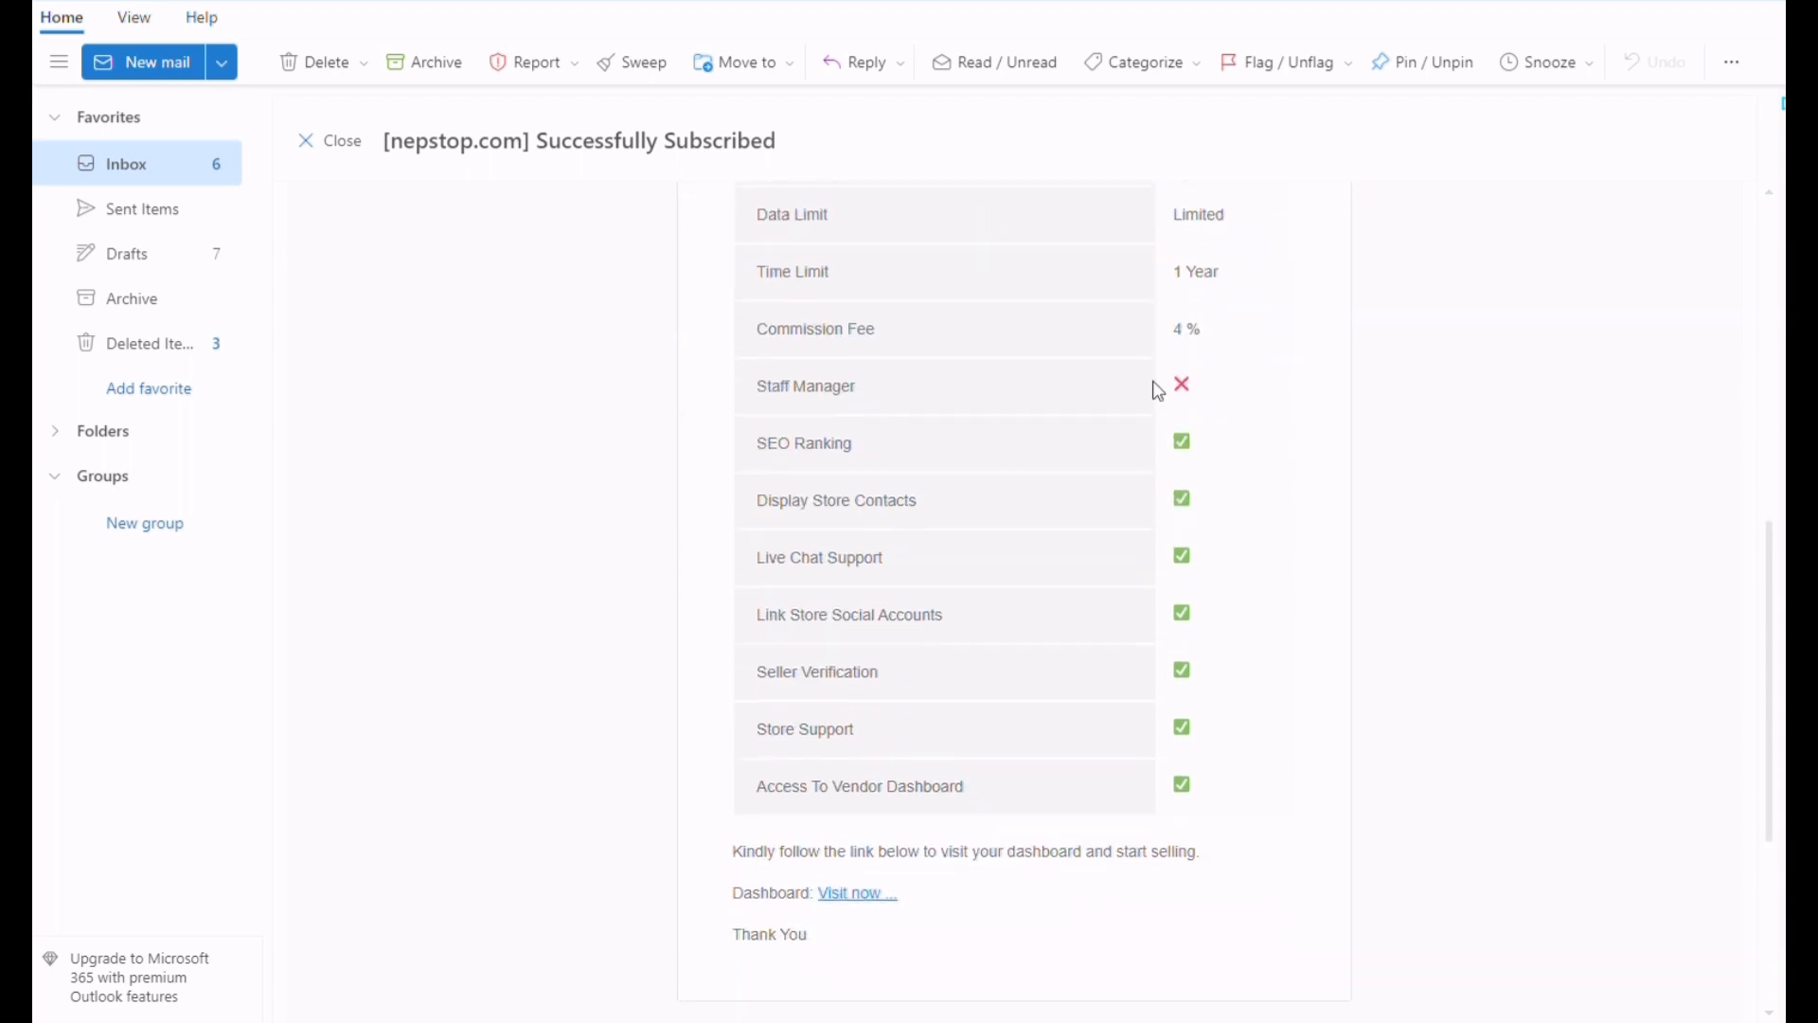
scroll(1165, 680, "down", 2)
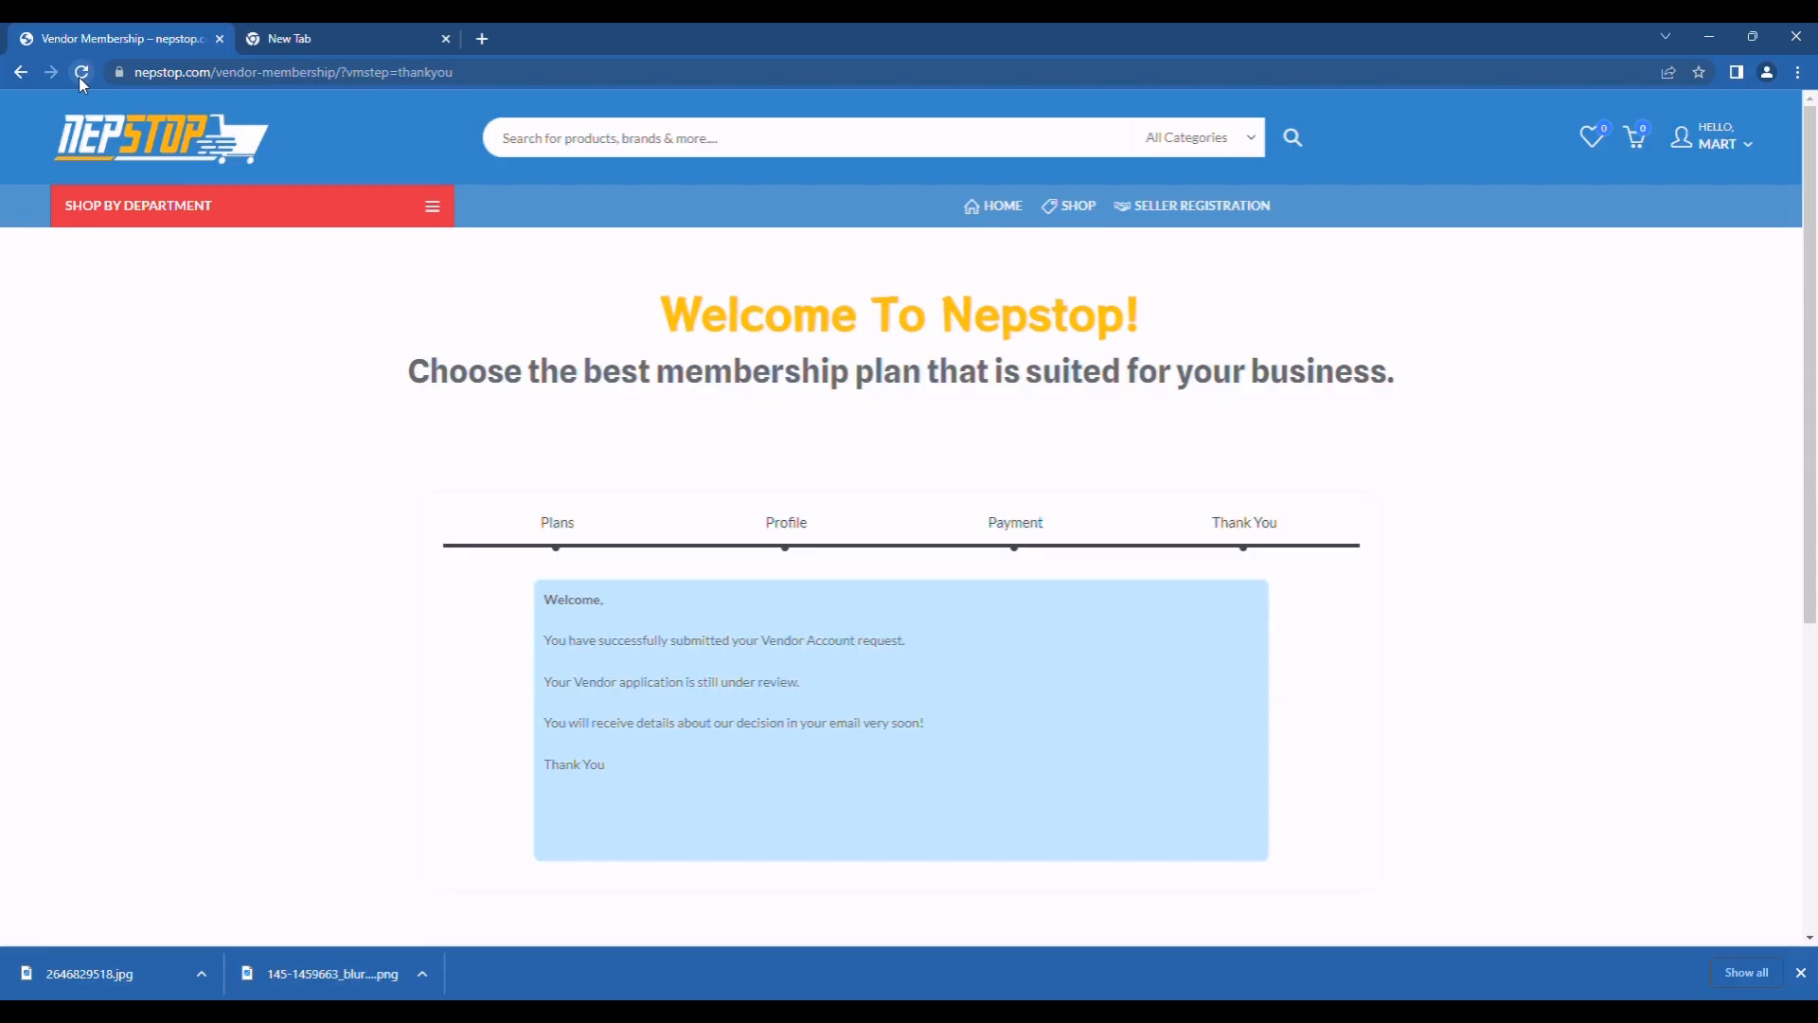
Step: Switch to Chrome, reload the Vendor Membership page and start the store setup wizard
left_click(80, 76)
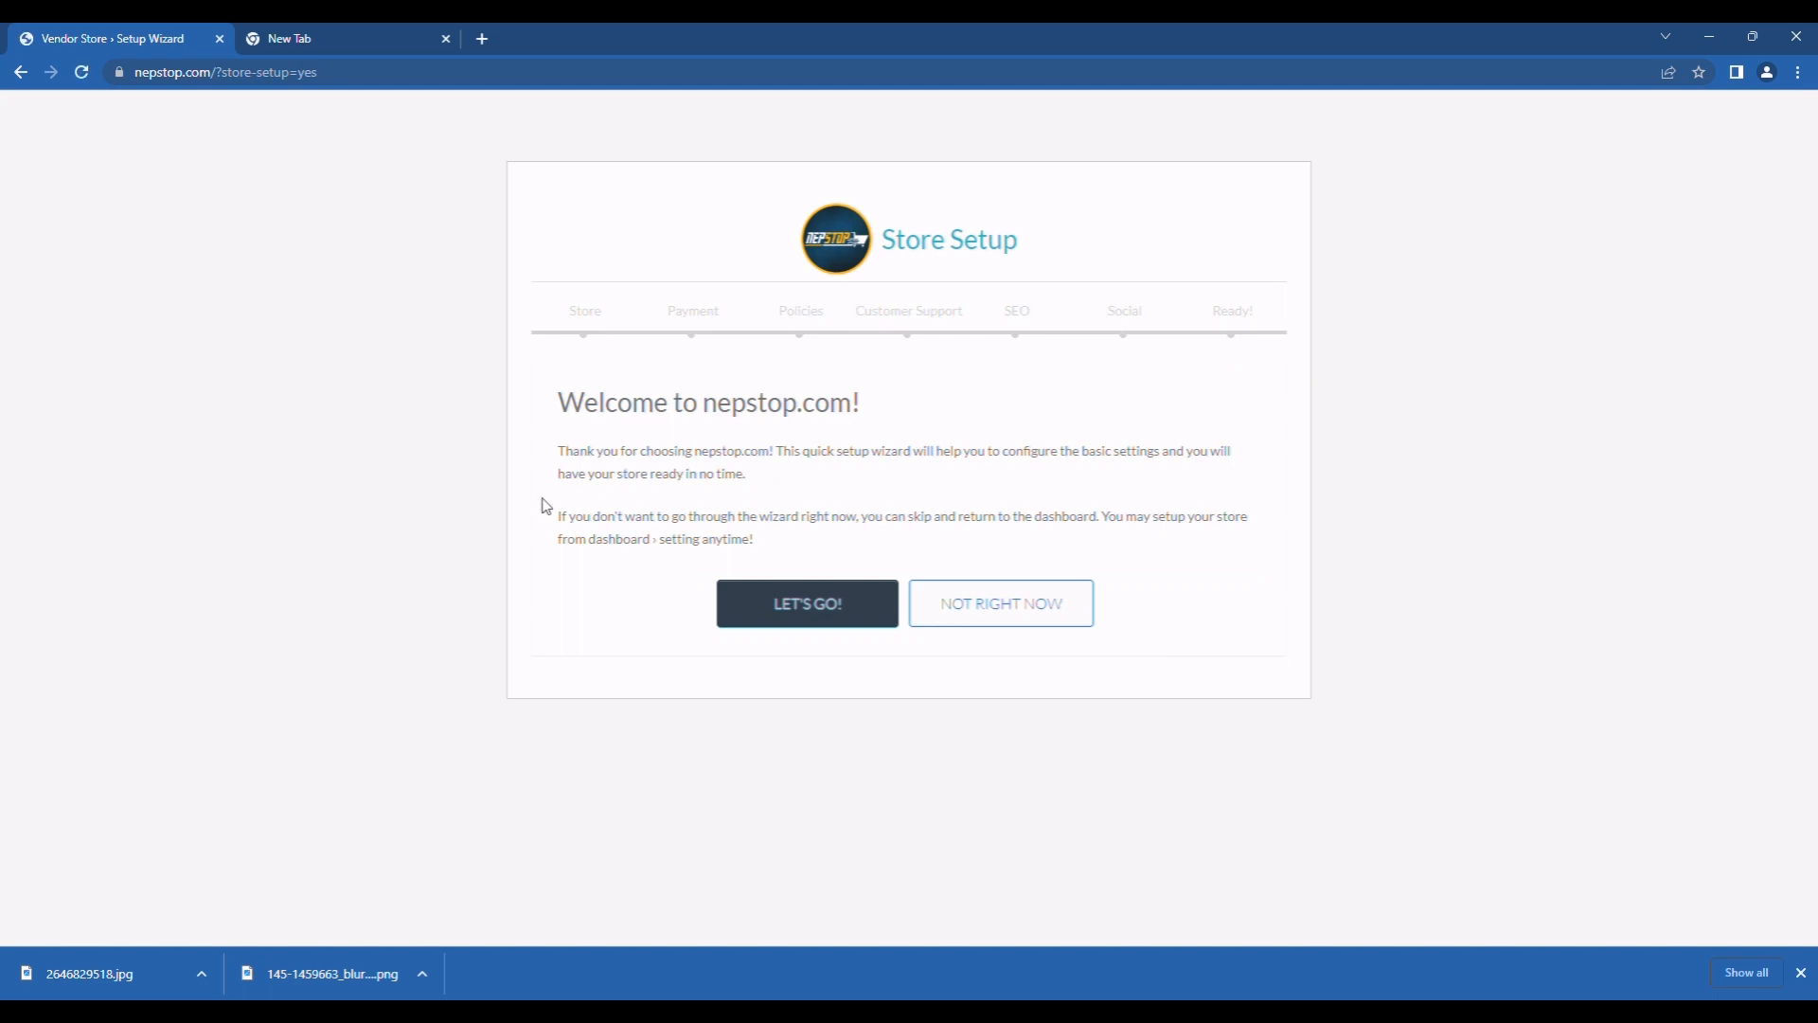
left_click(785, 609)
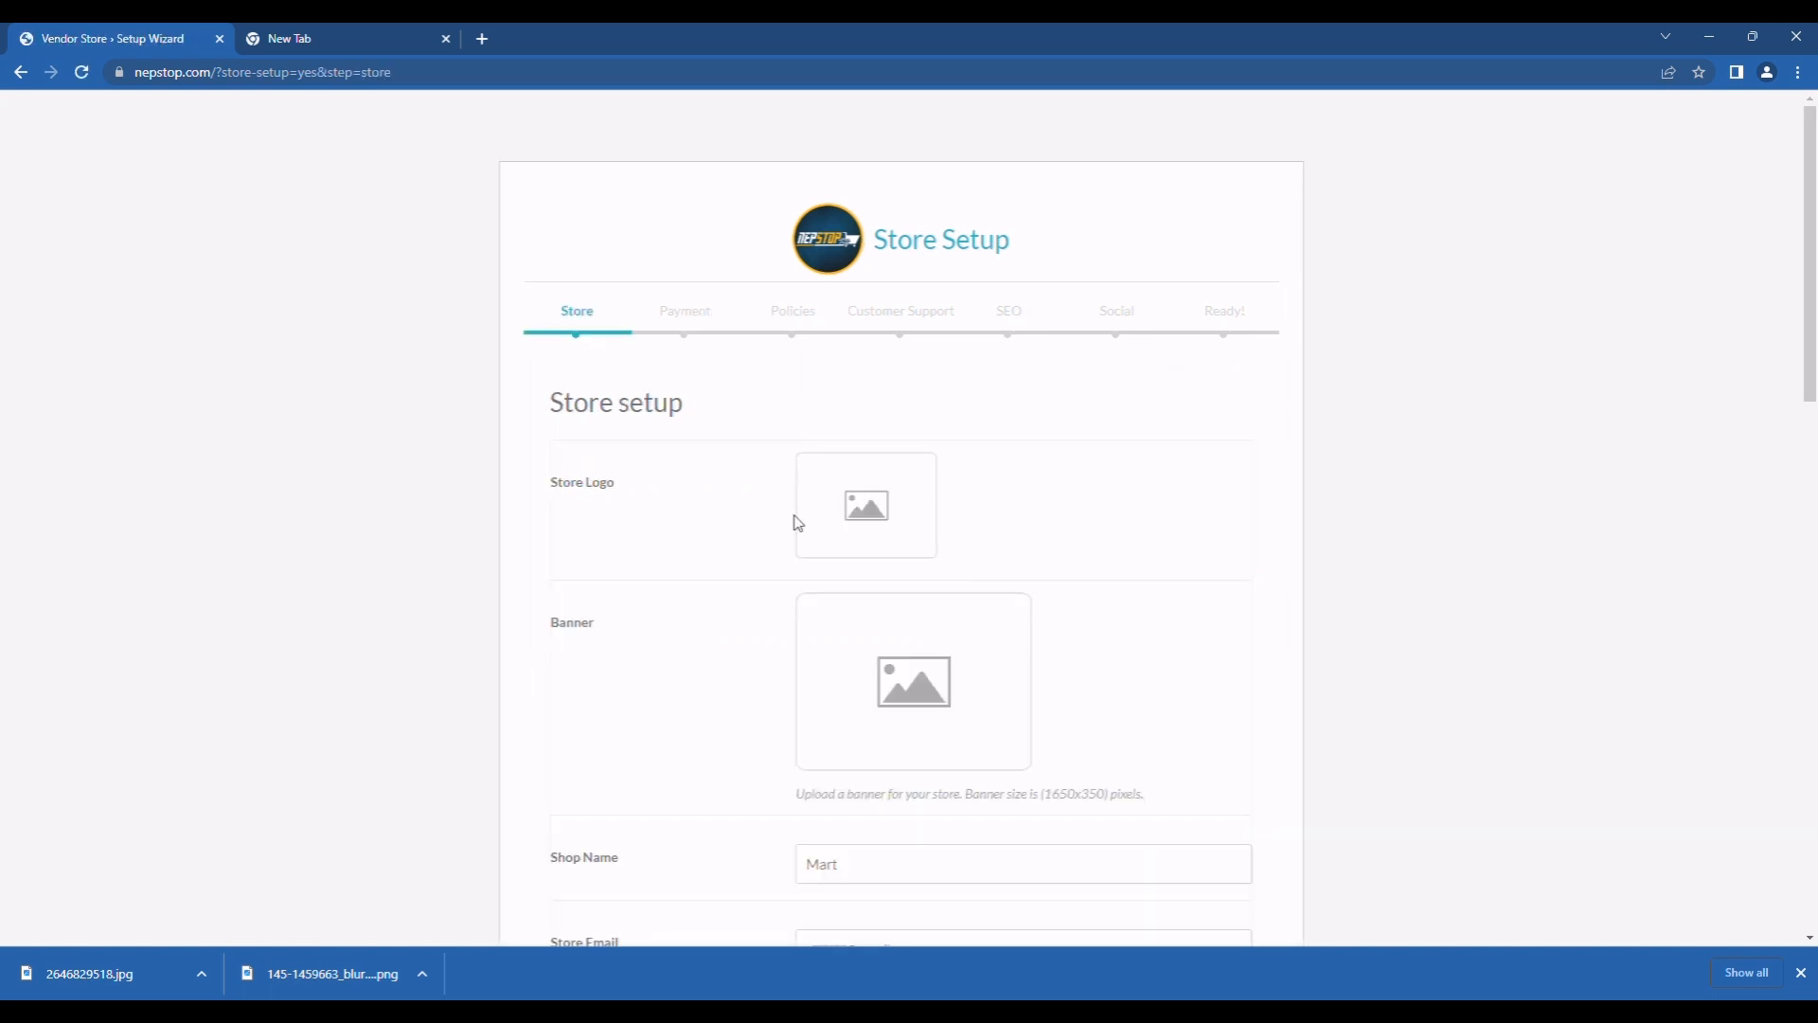
Step: Set Mart-Water-Logo.png as the store logo and do-a-nice-company-id-card.jpg as the store banner
left_click(884, 524)
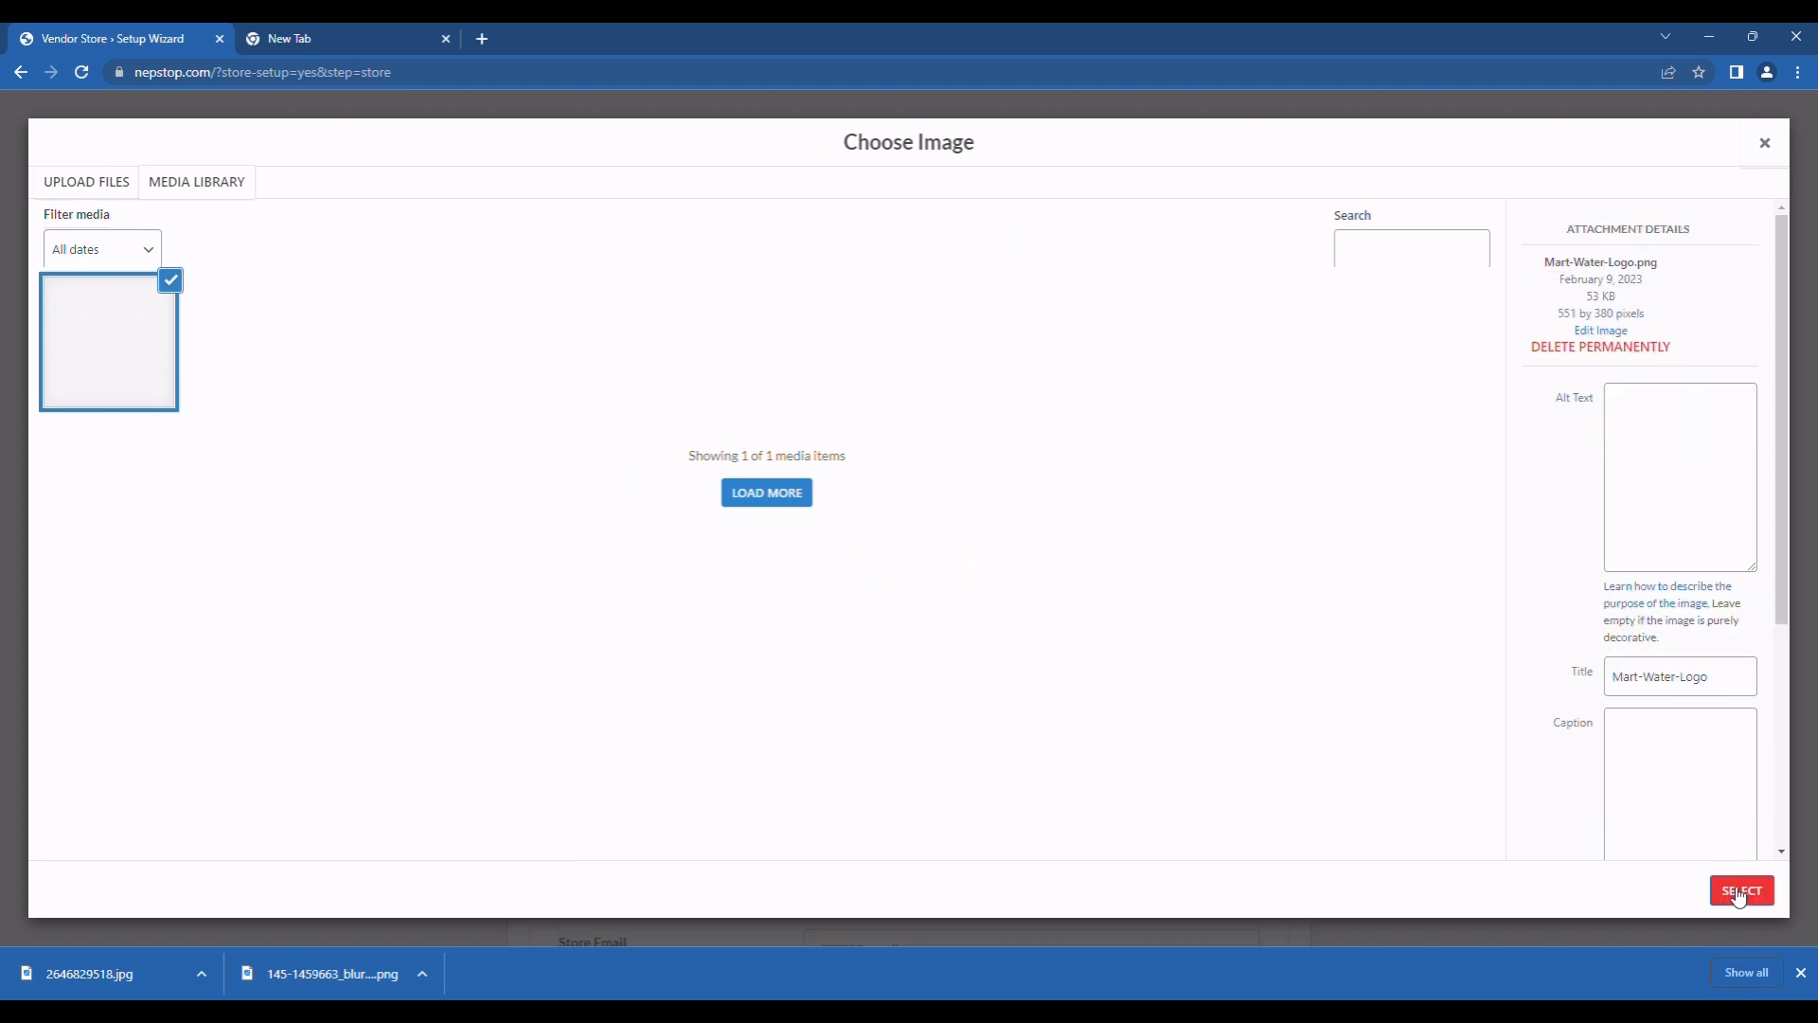
left_click(1737, 891)
left_click(950, 726)
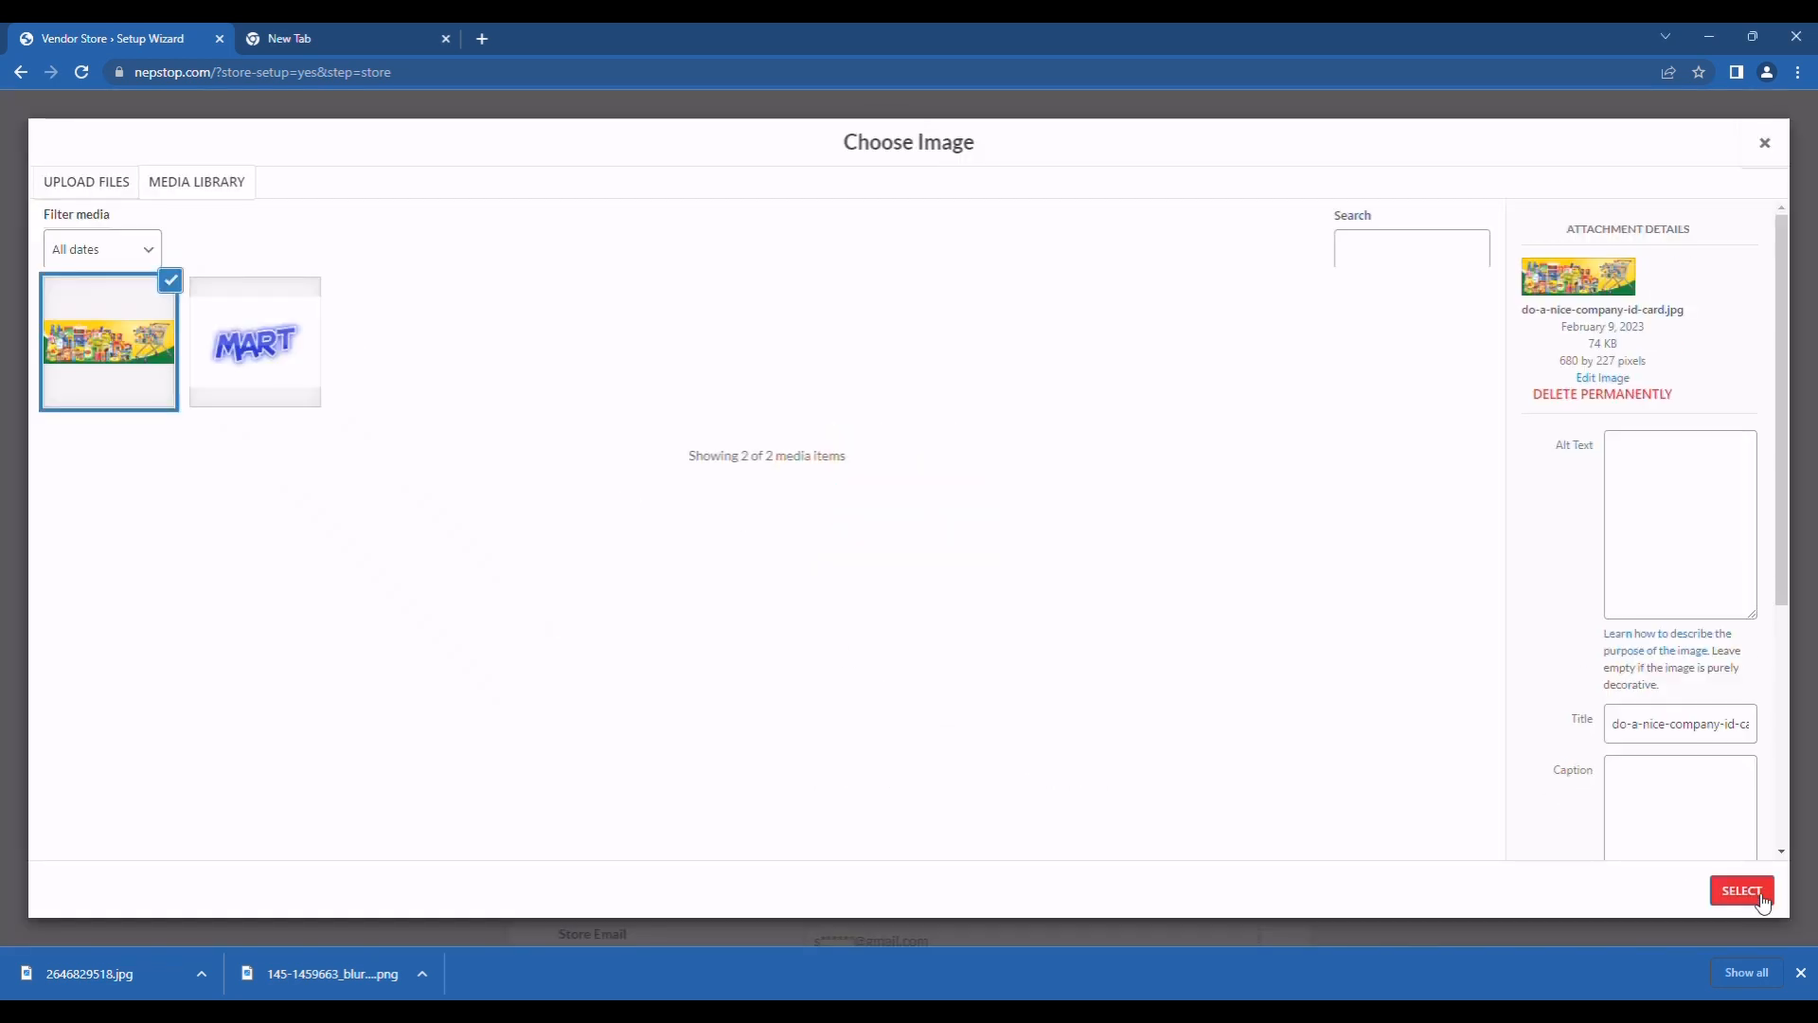
left_click(1743, 890)
Step: Fill in the store's phone number, street address, city and postcode, and choose Bagmati as the state
scroll(886, 606, "down", 1)
left_click(863, 658)
type("534")
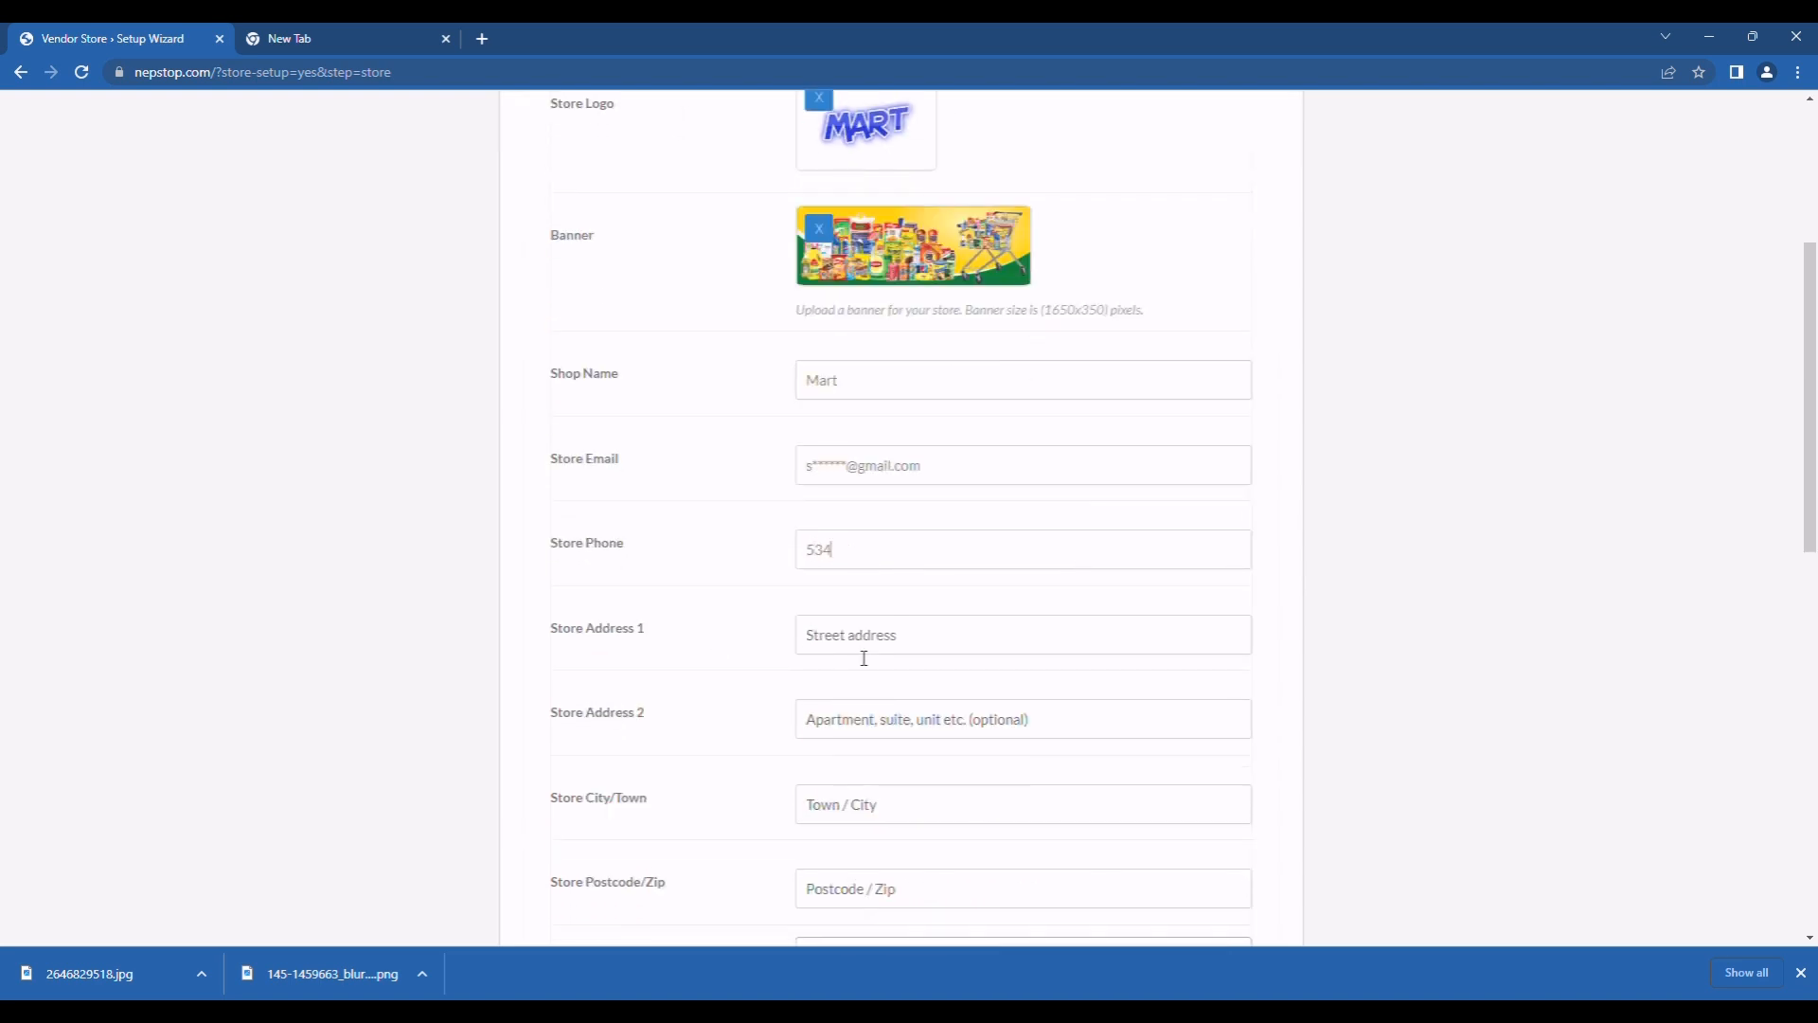
type("newroad")
left_click(901, 808)
type("Kathmandu")
scroll(909, 771, "down", 2)
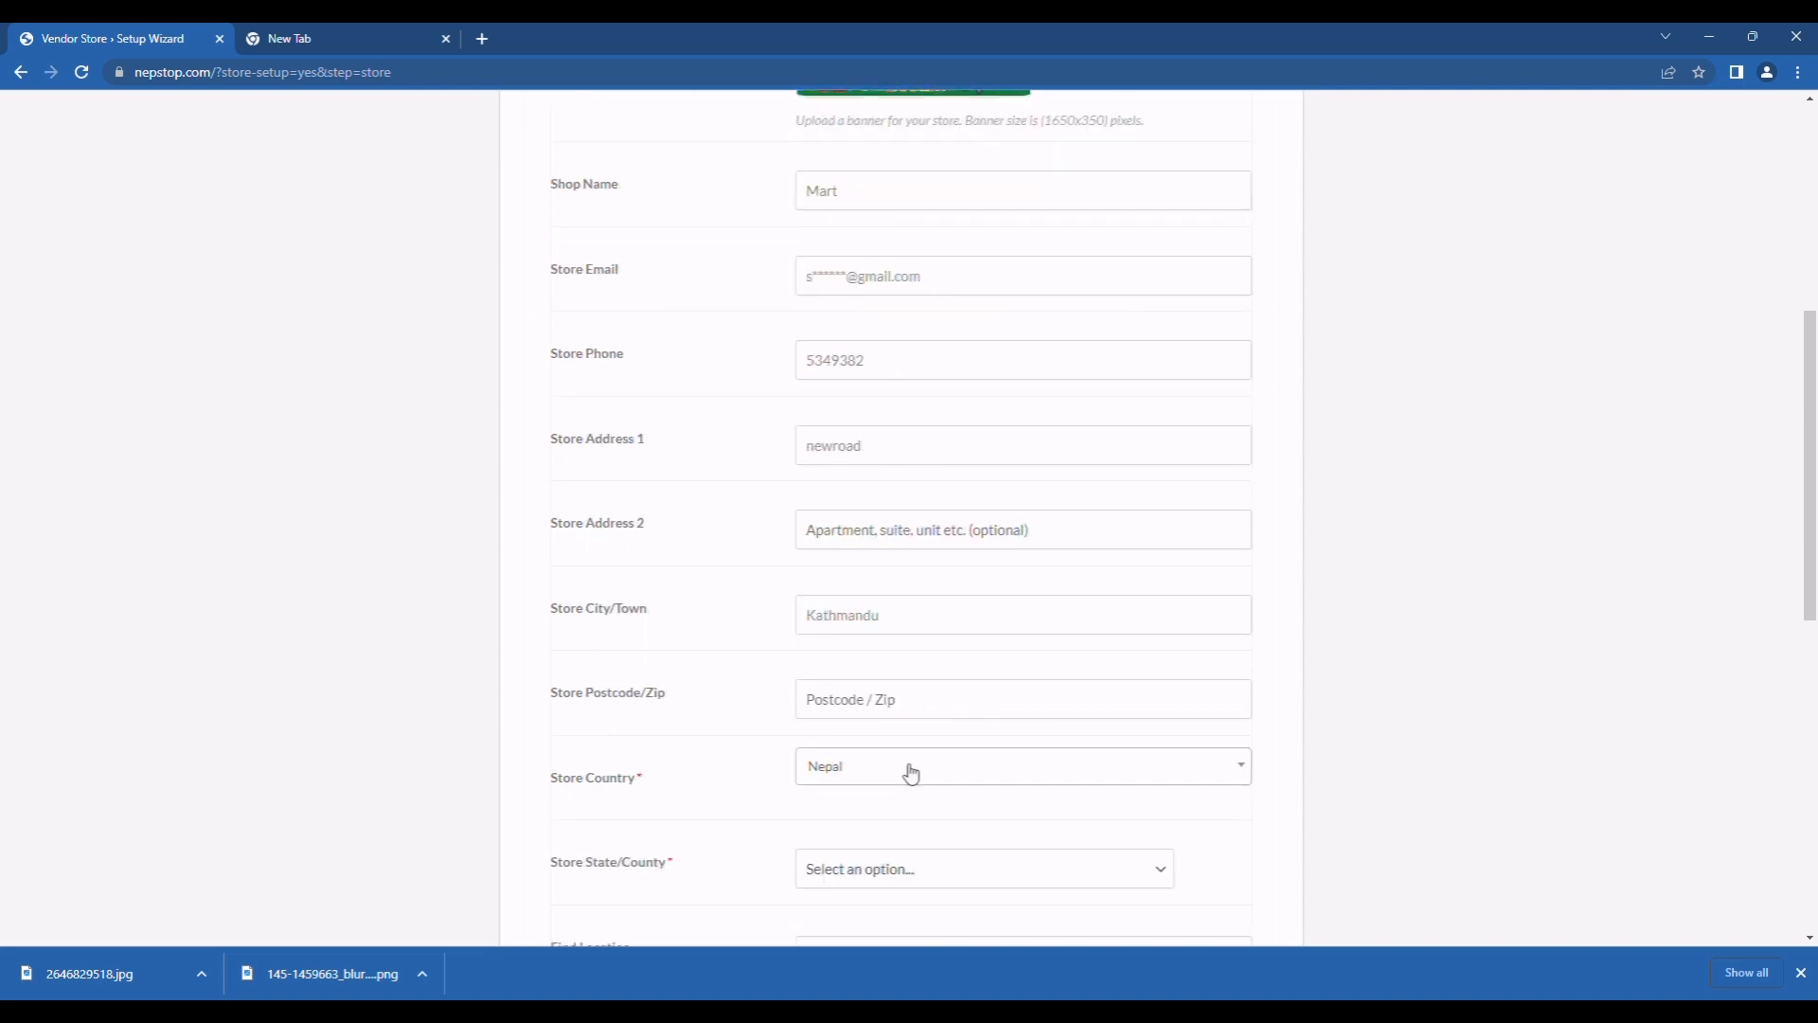
left_click(917, 698)
type("44600")
scroll(917, 698, "down", 3)
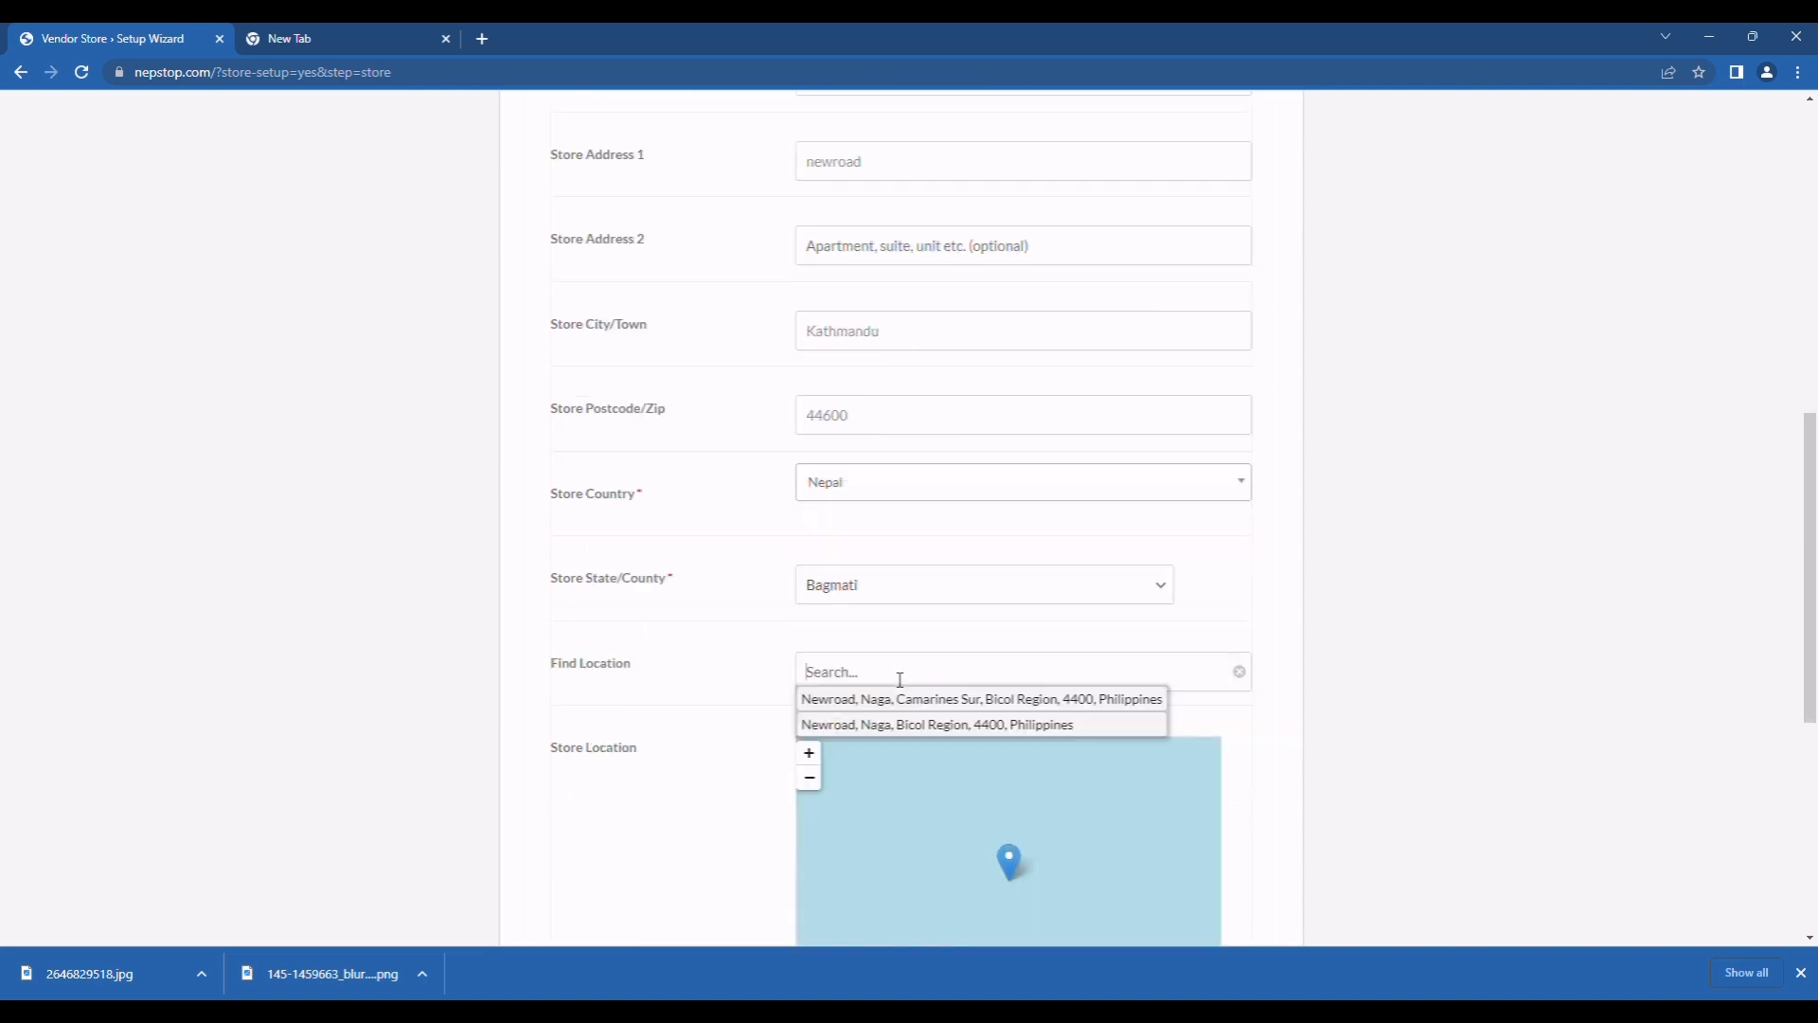
Step: Search the store location for kathmandu and choose Kathmandu, Bagmati Pradesh, Nepal
type("kathmandu")
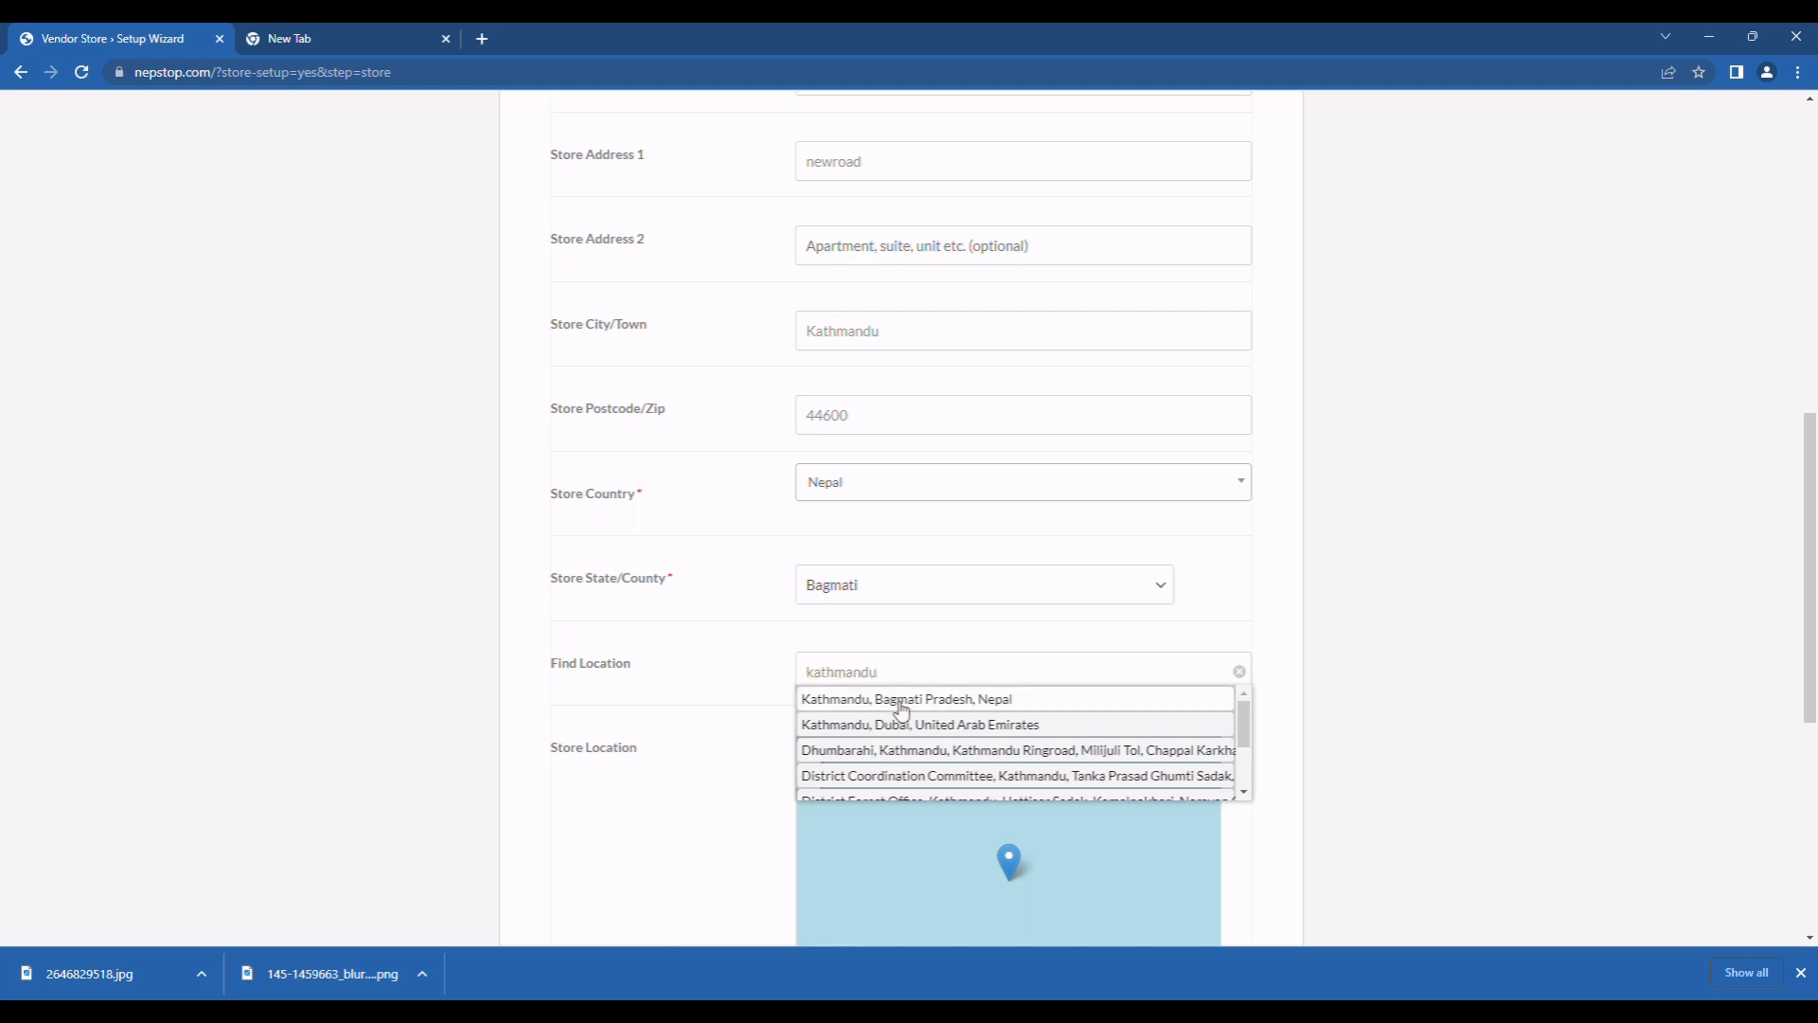
left_click(902, 703)
scroll(1005, 661, "down", 5)
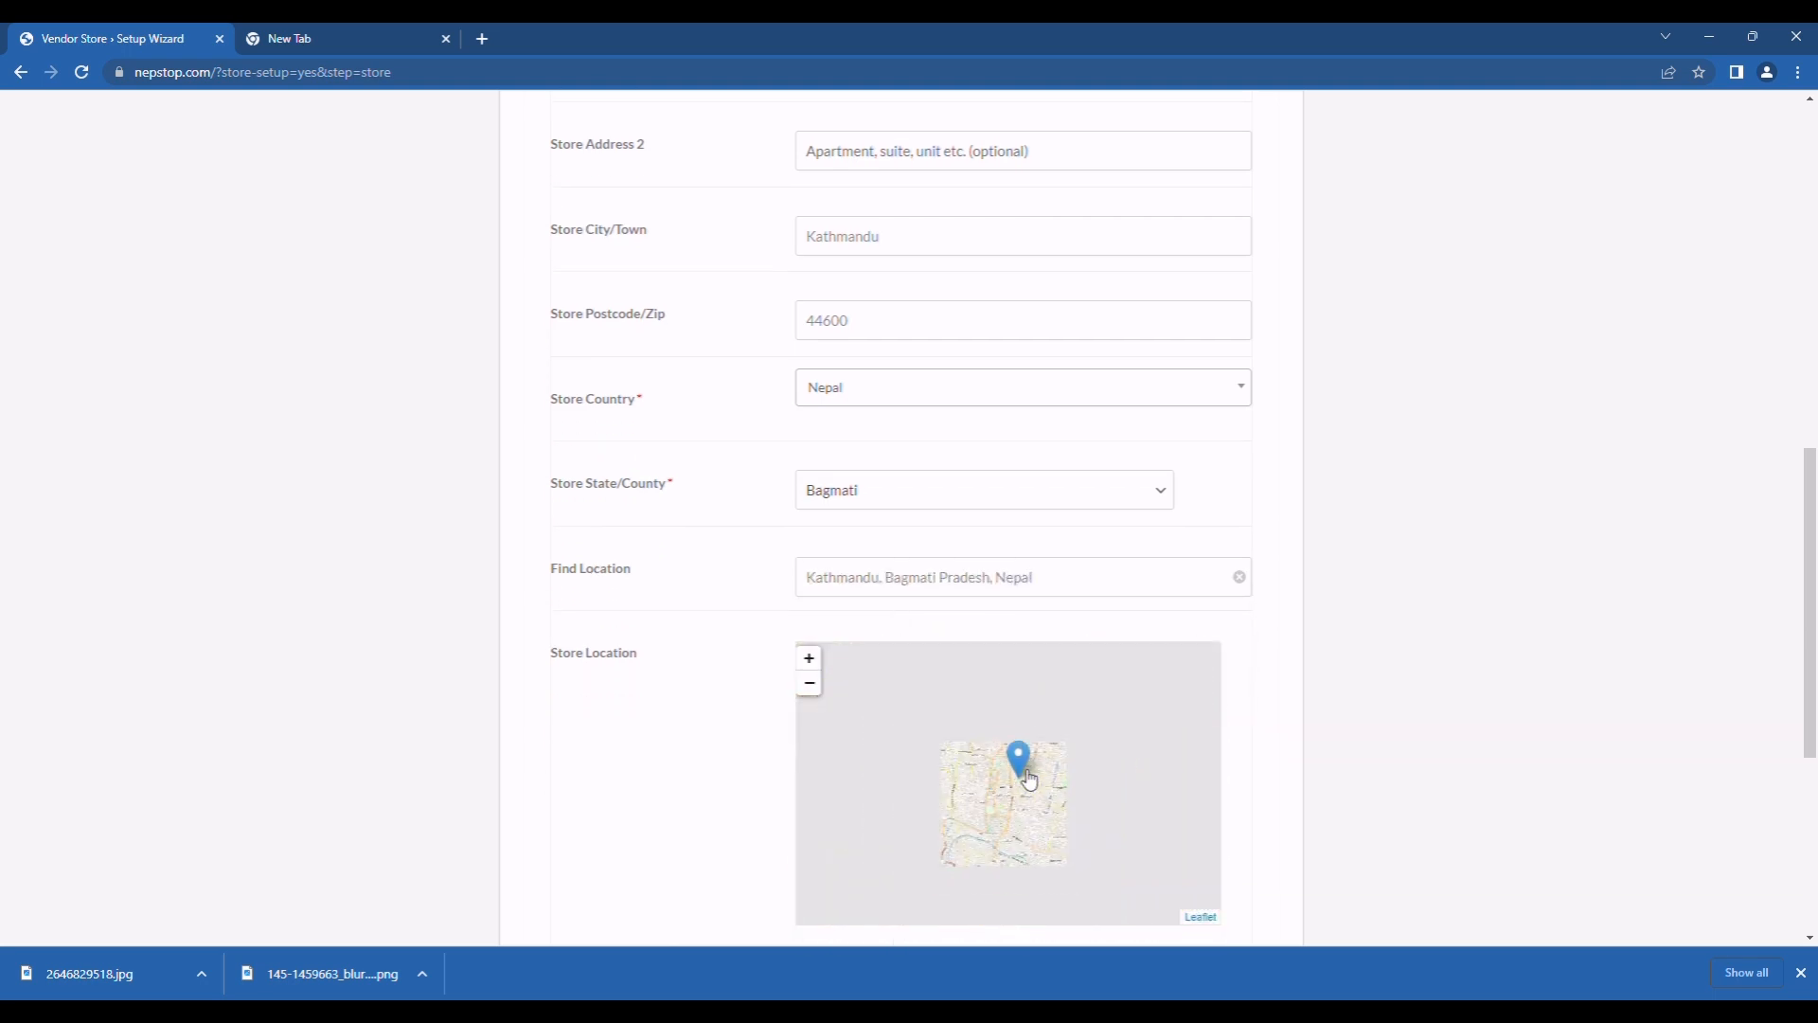
Step: Move the store location marker on the map onto the store's street in Kathmandu
scroll(1024, 791, "up", 3)
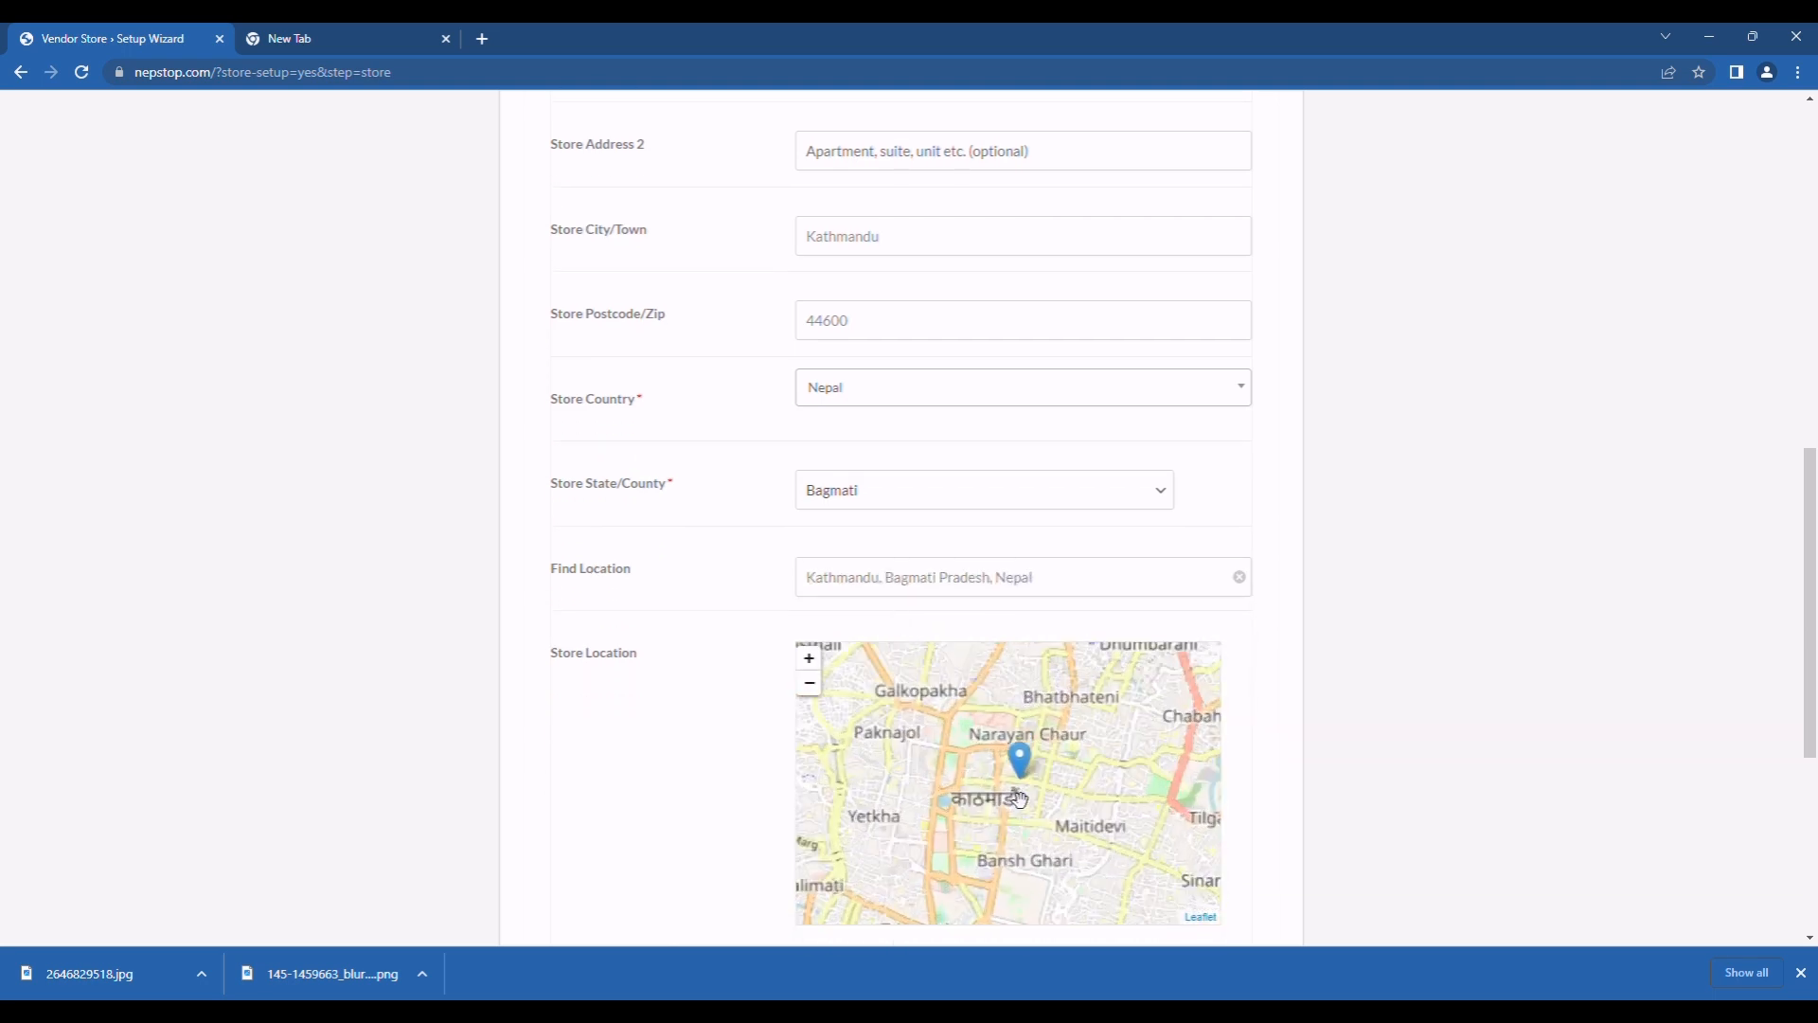
left_click_drag(1023, 758, 1049, 874)
scroll(948, 876, "up", 2)
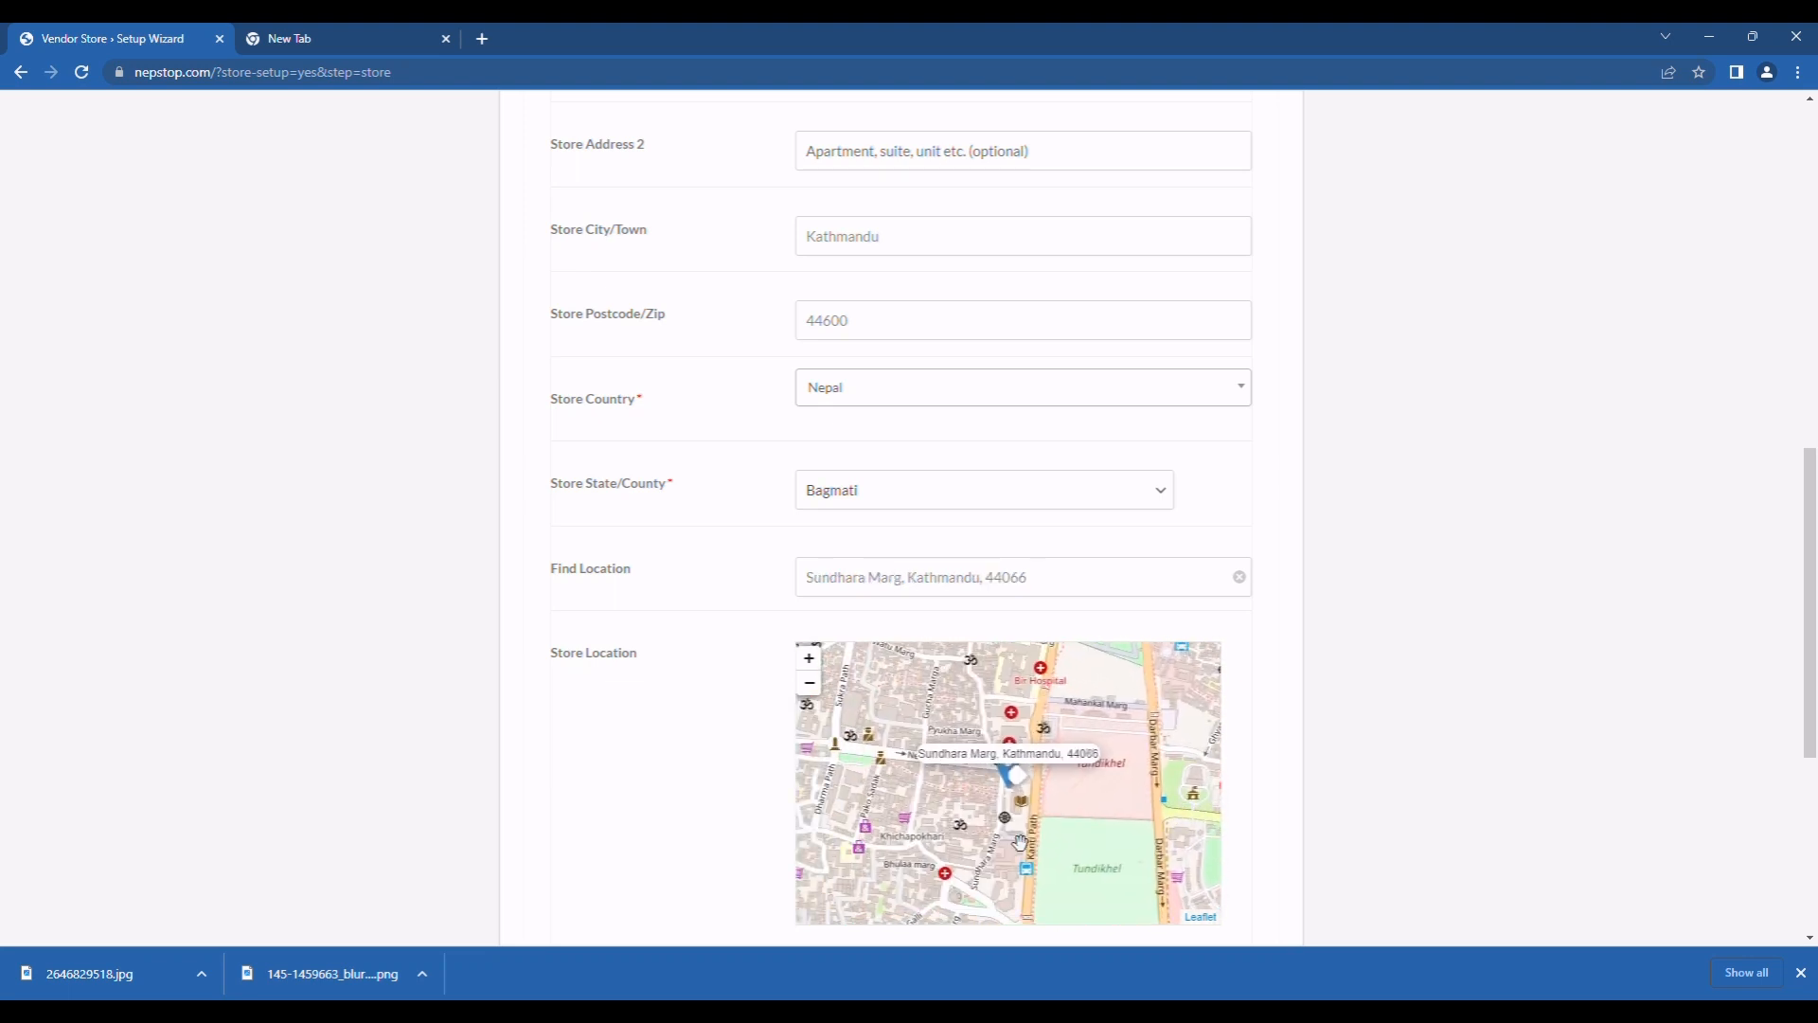
scroll(1080, 905, "up", 1)
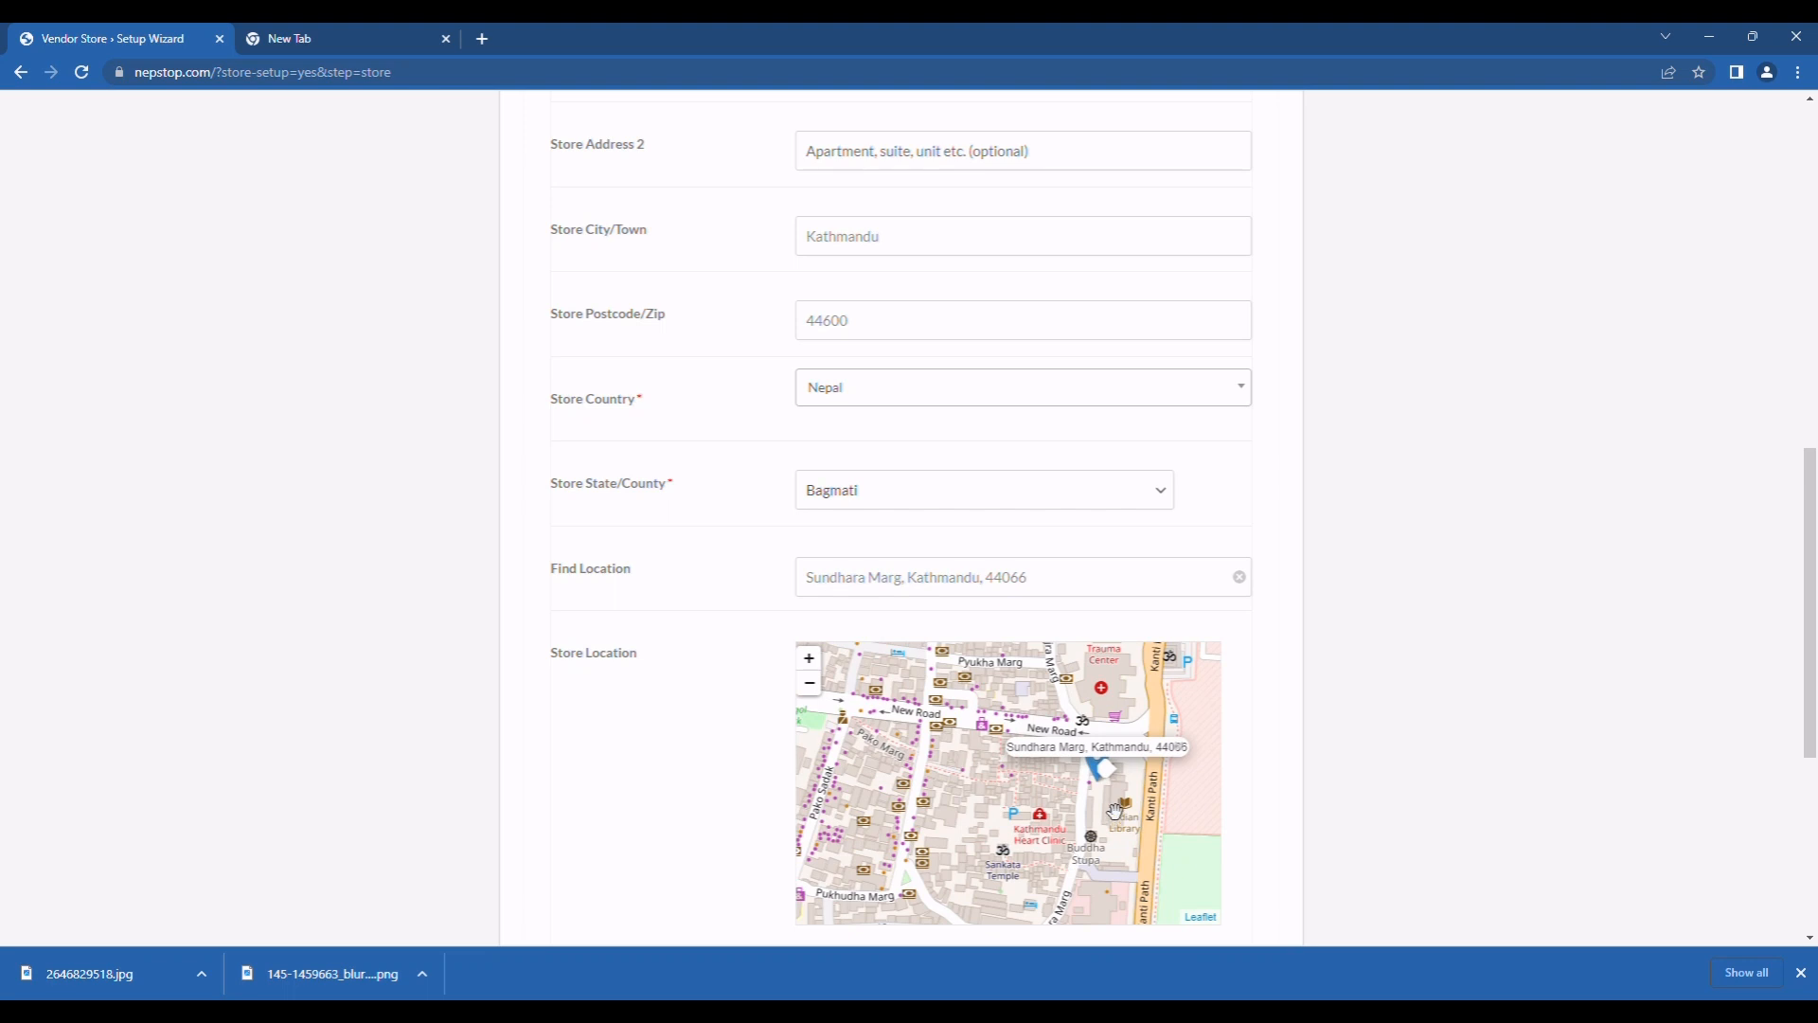
left_click_drag(1110, 769, 1073, 707)
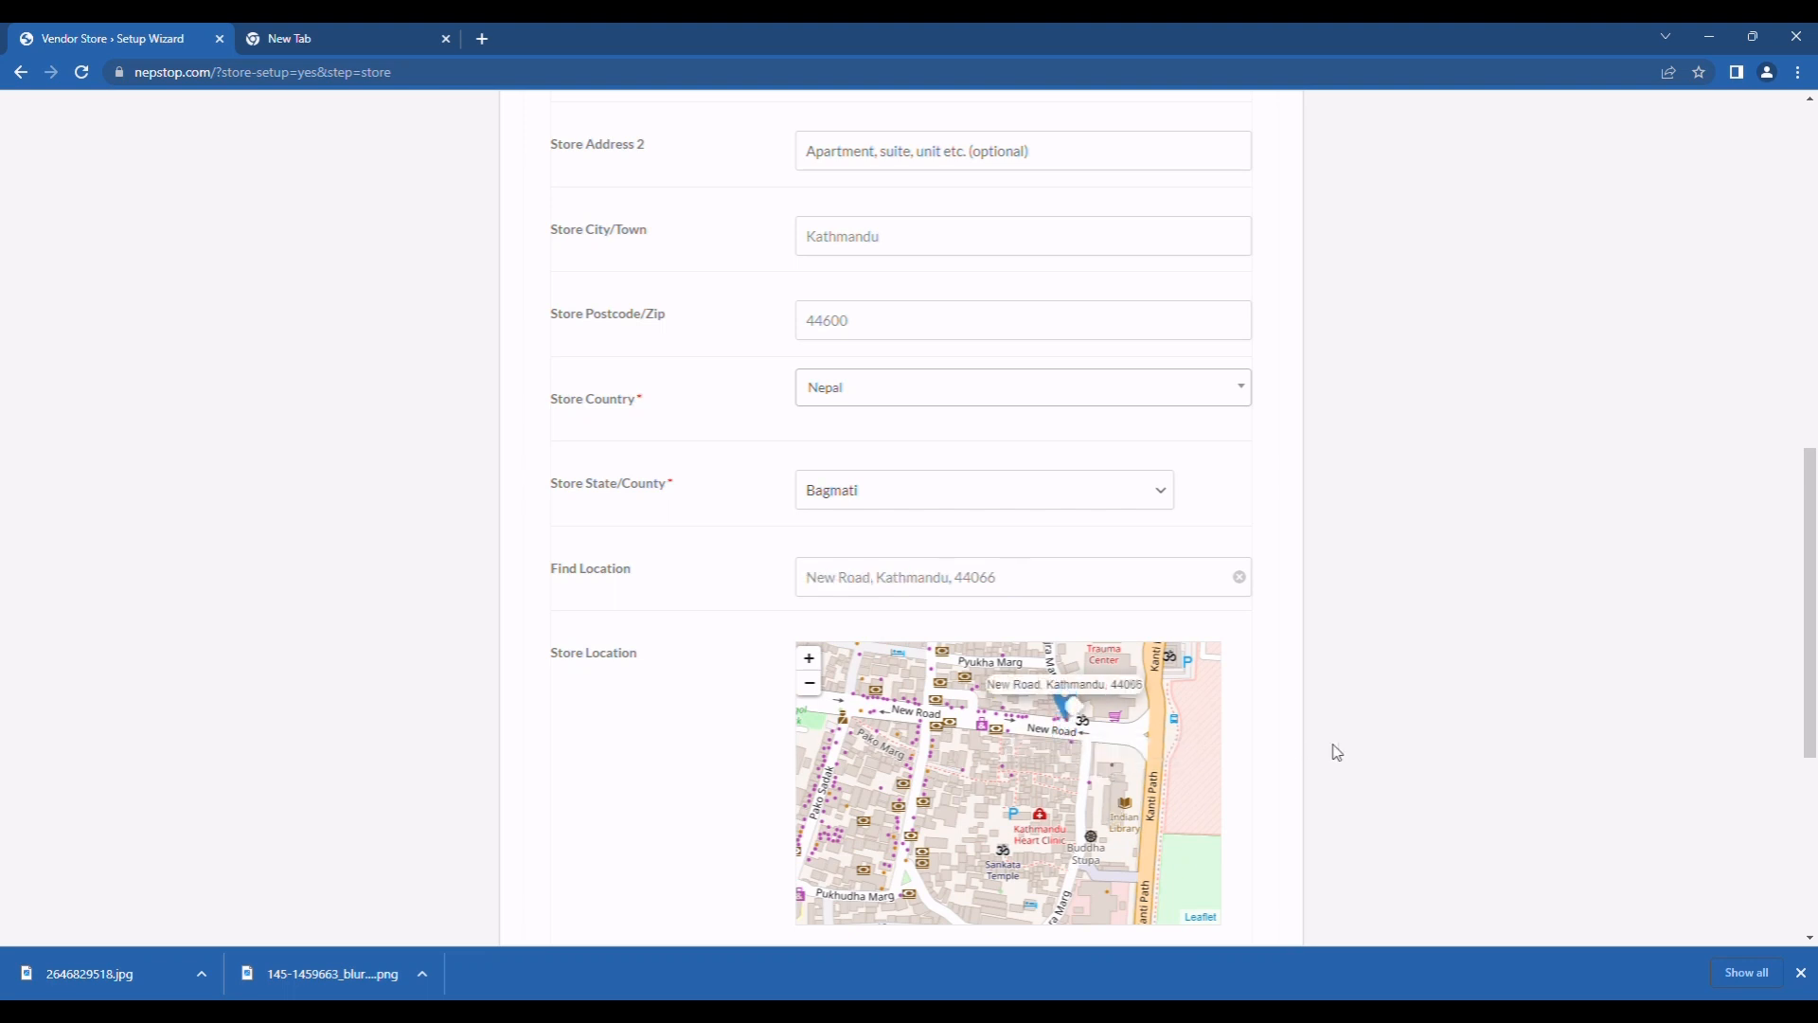
scroll(1012, 802, "down", 1)
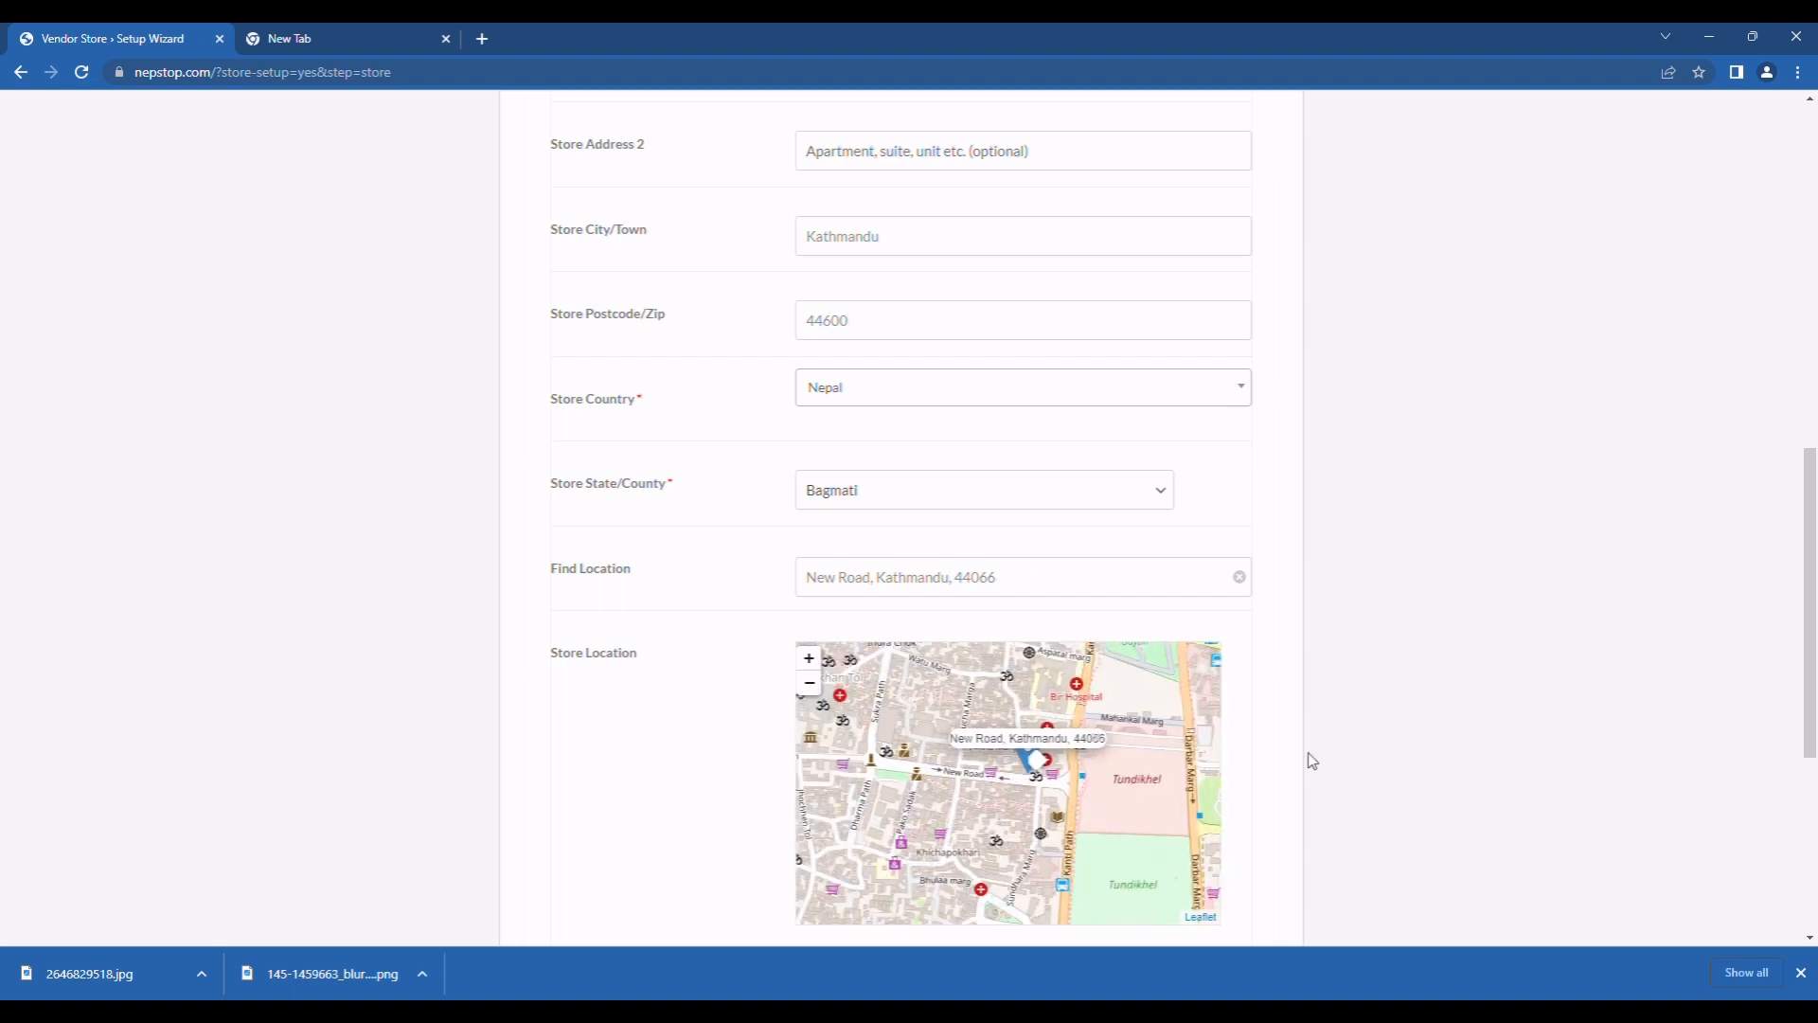
Step: Enter "We supply groceries." as the shop description and continue to the payment setup
scroll(926, 572, "down", 5)
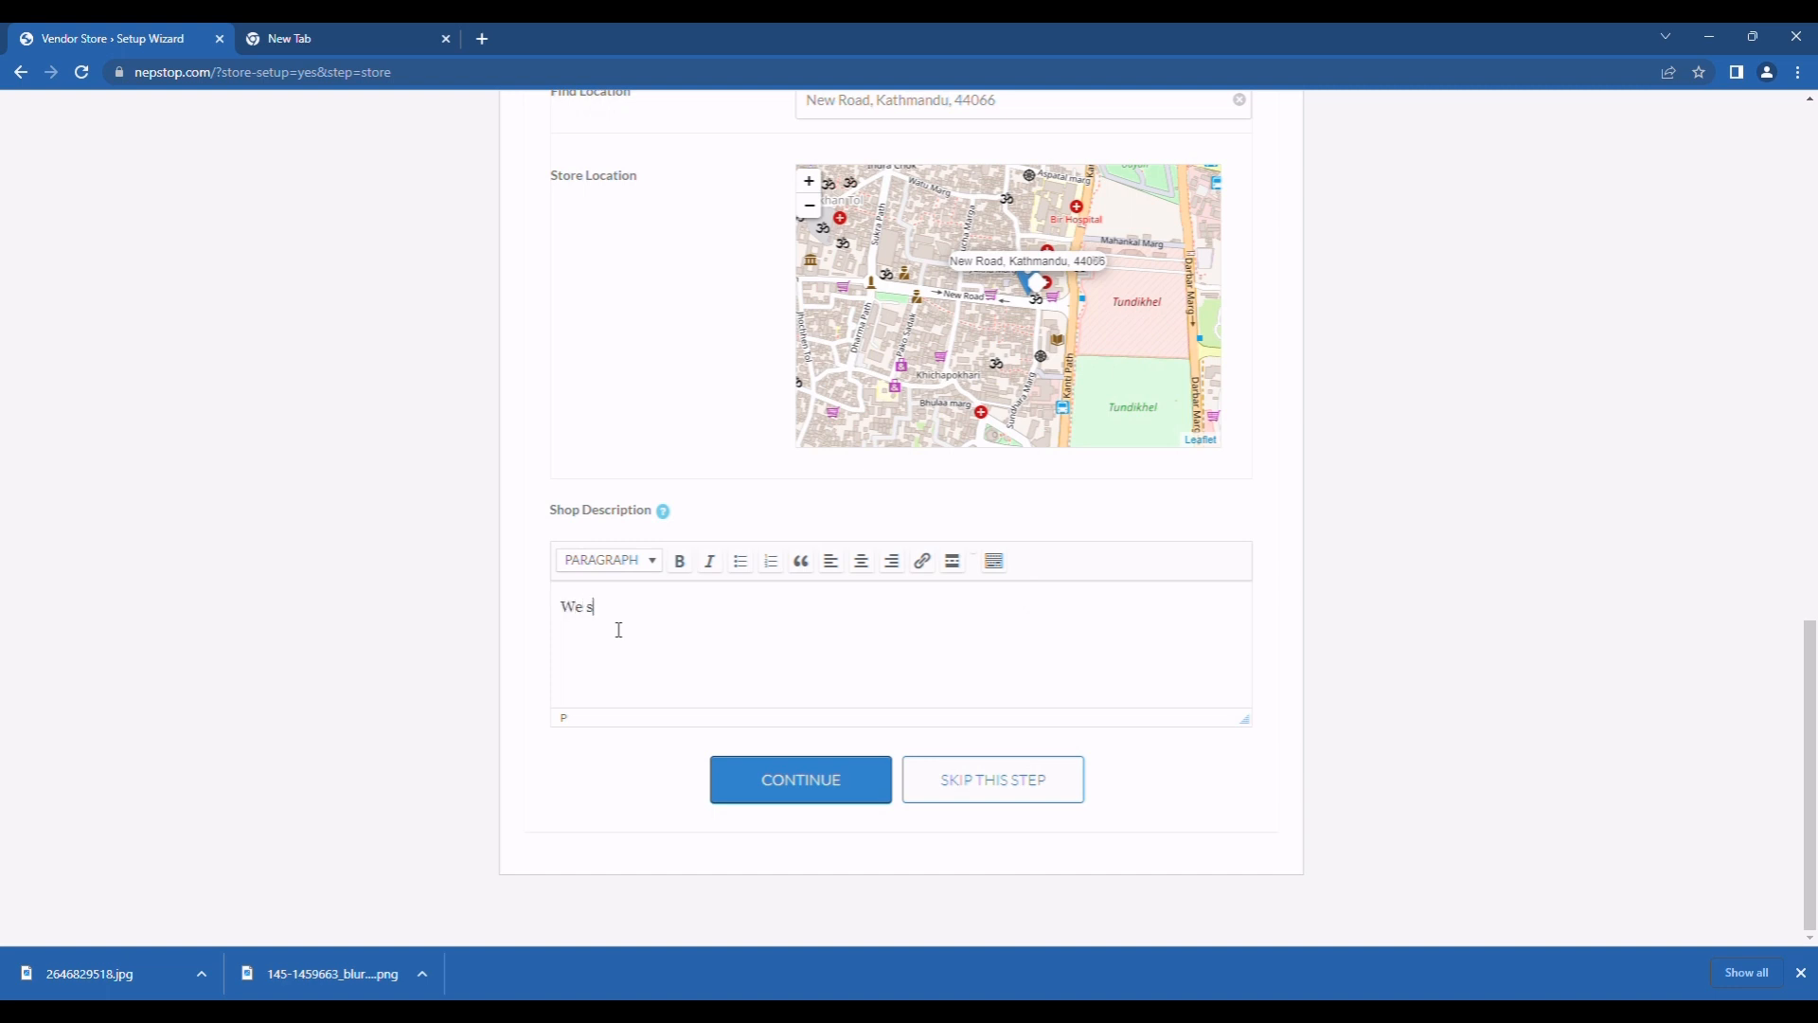
type("pply groceries.")
left_click(863, 803)
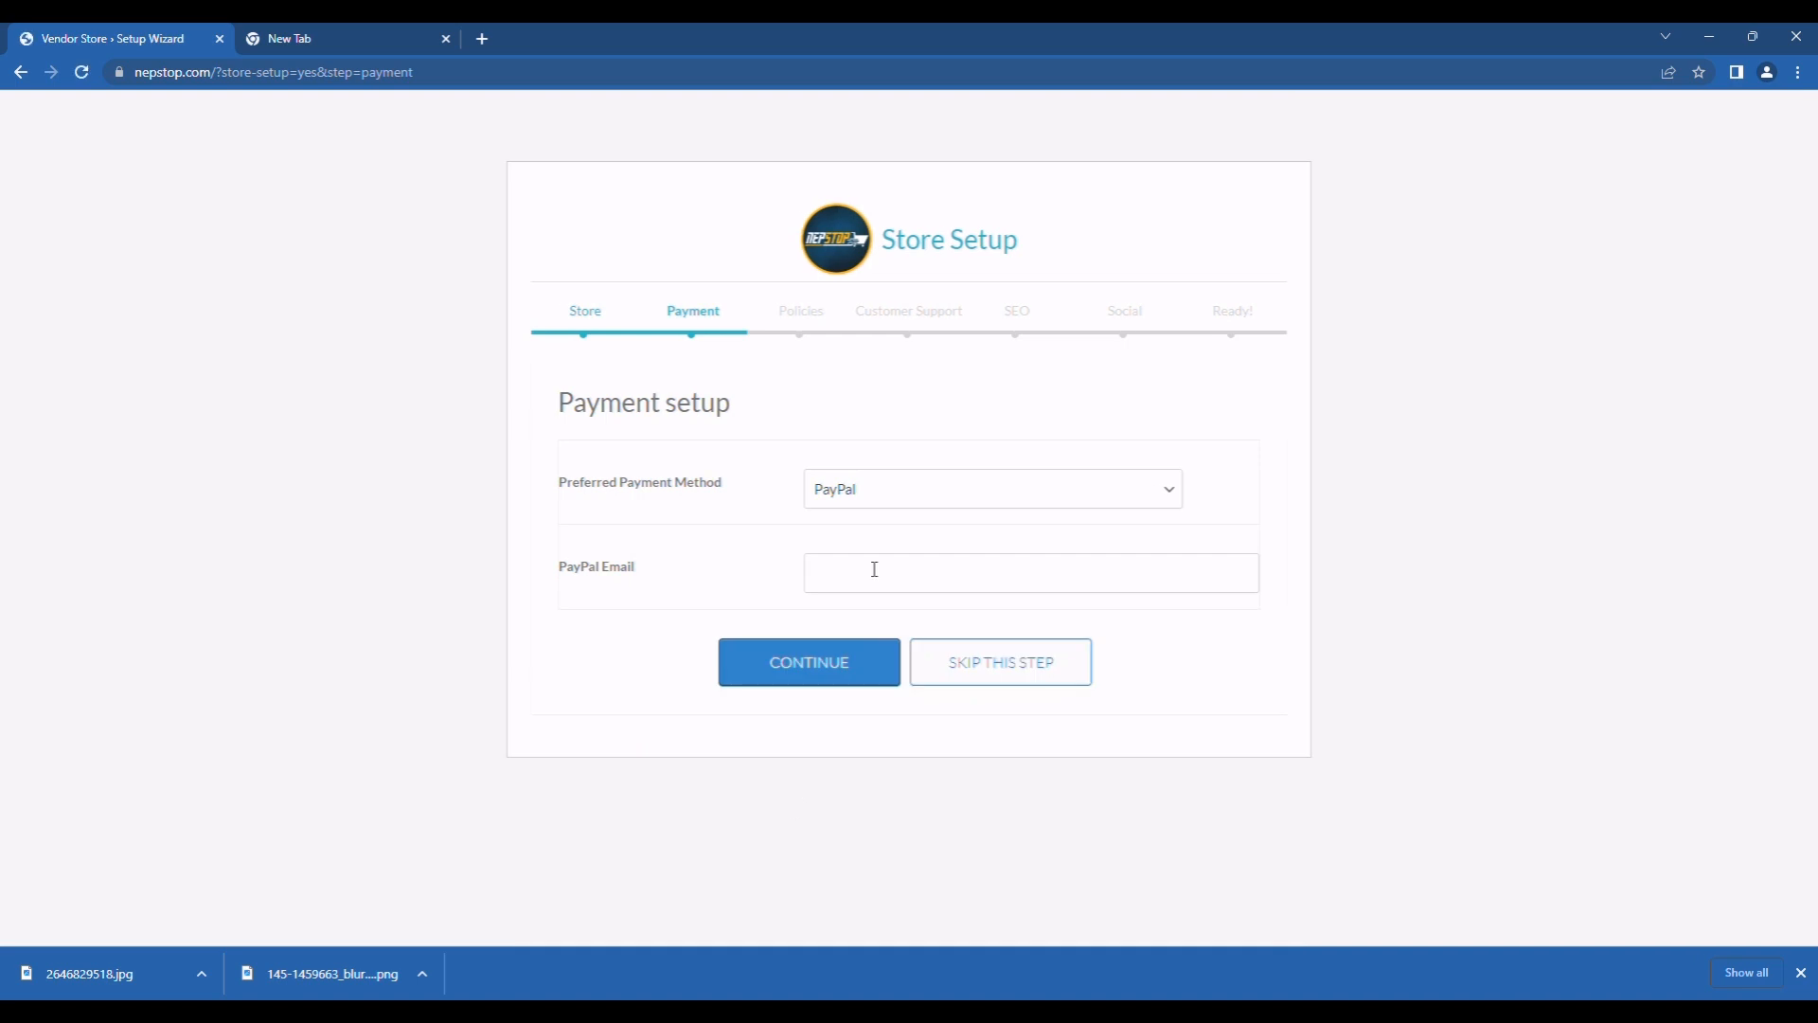
Step: Choose Bank Transfer as the preferred payment method, look over its bank detail fields and skip the payment setup
left_click(914, 482)
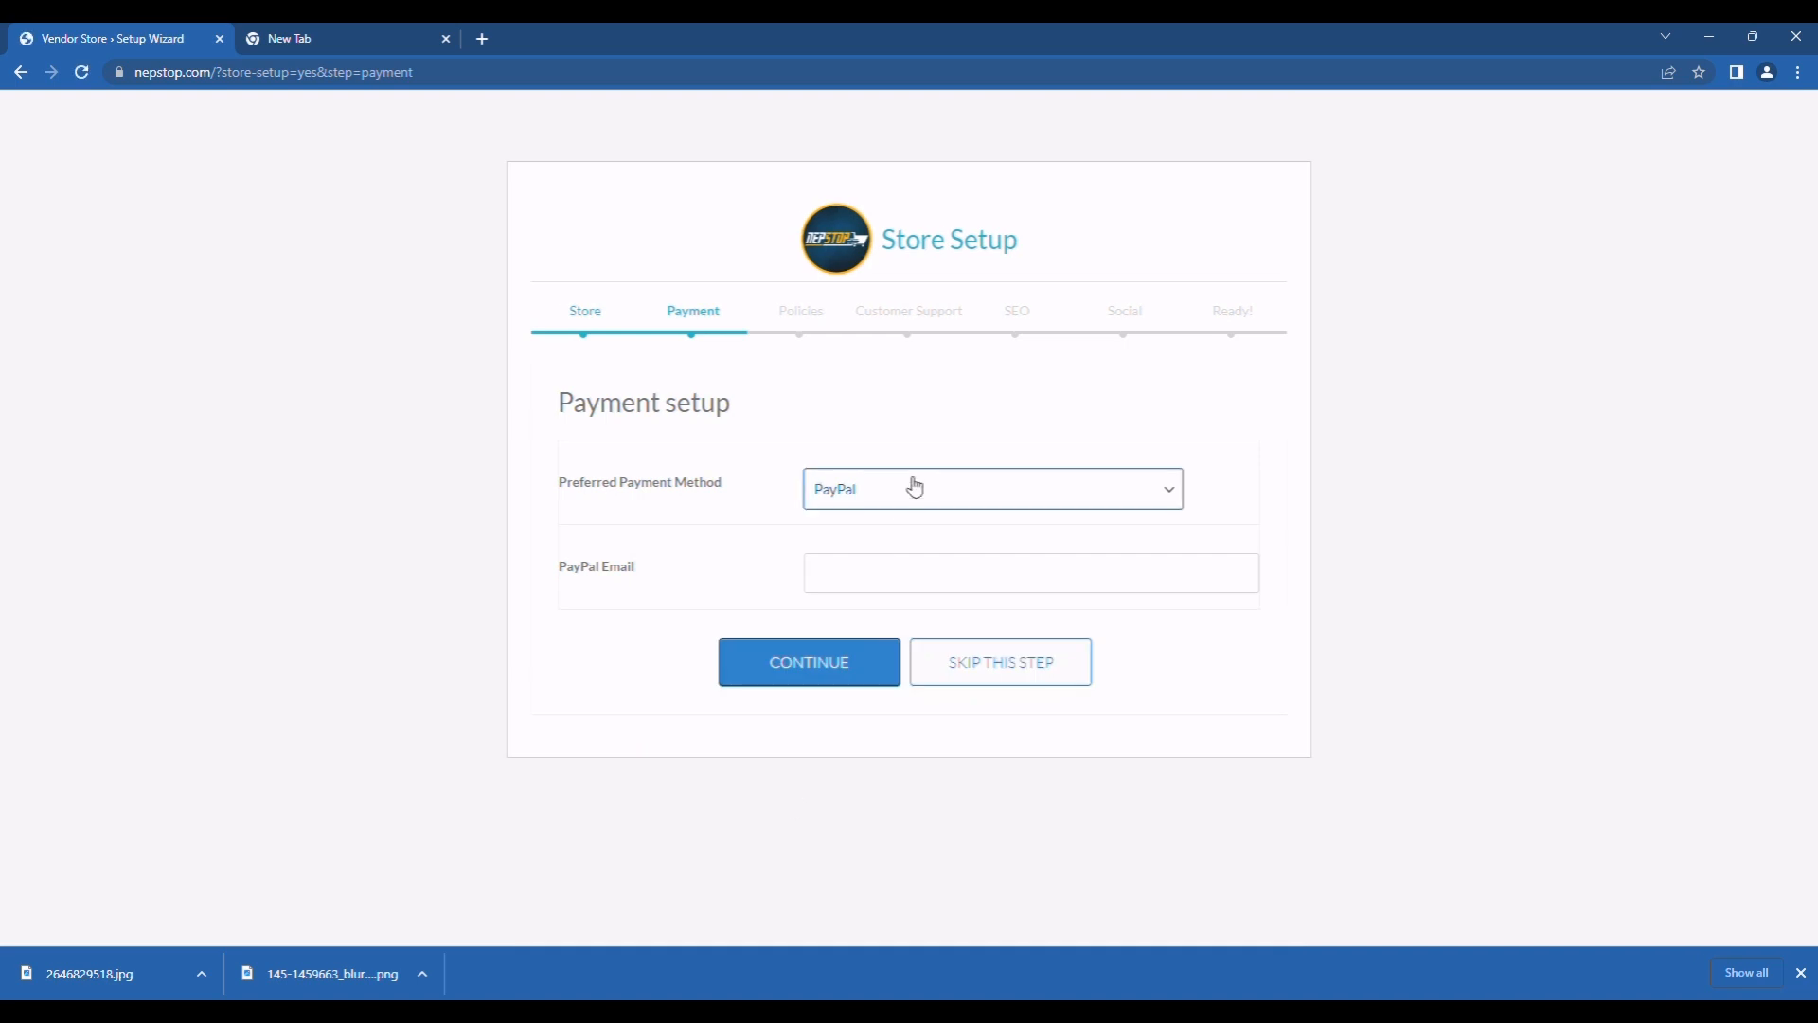
left_click(901, 546)
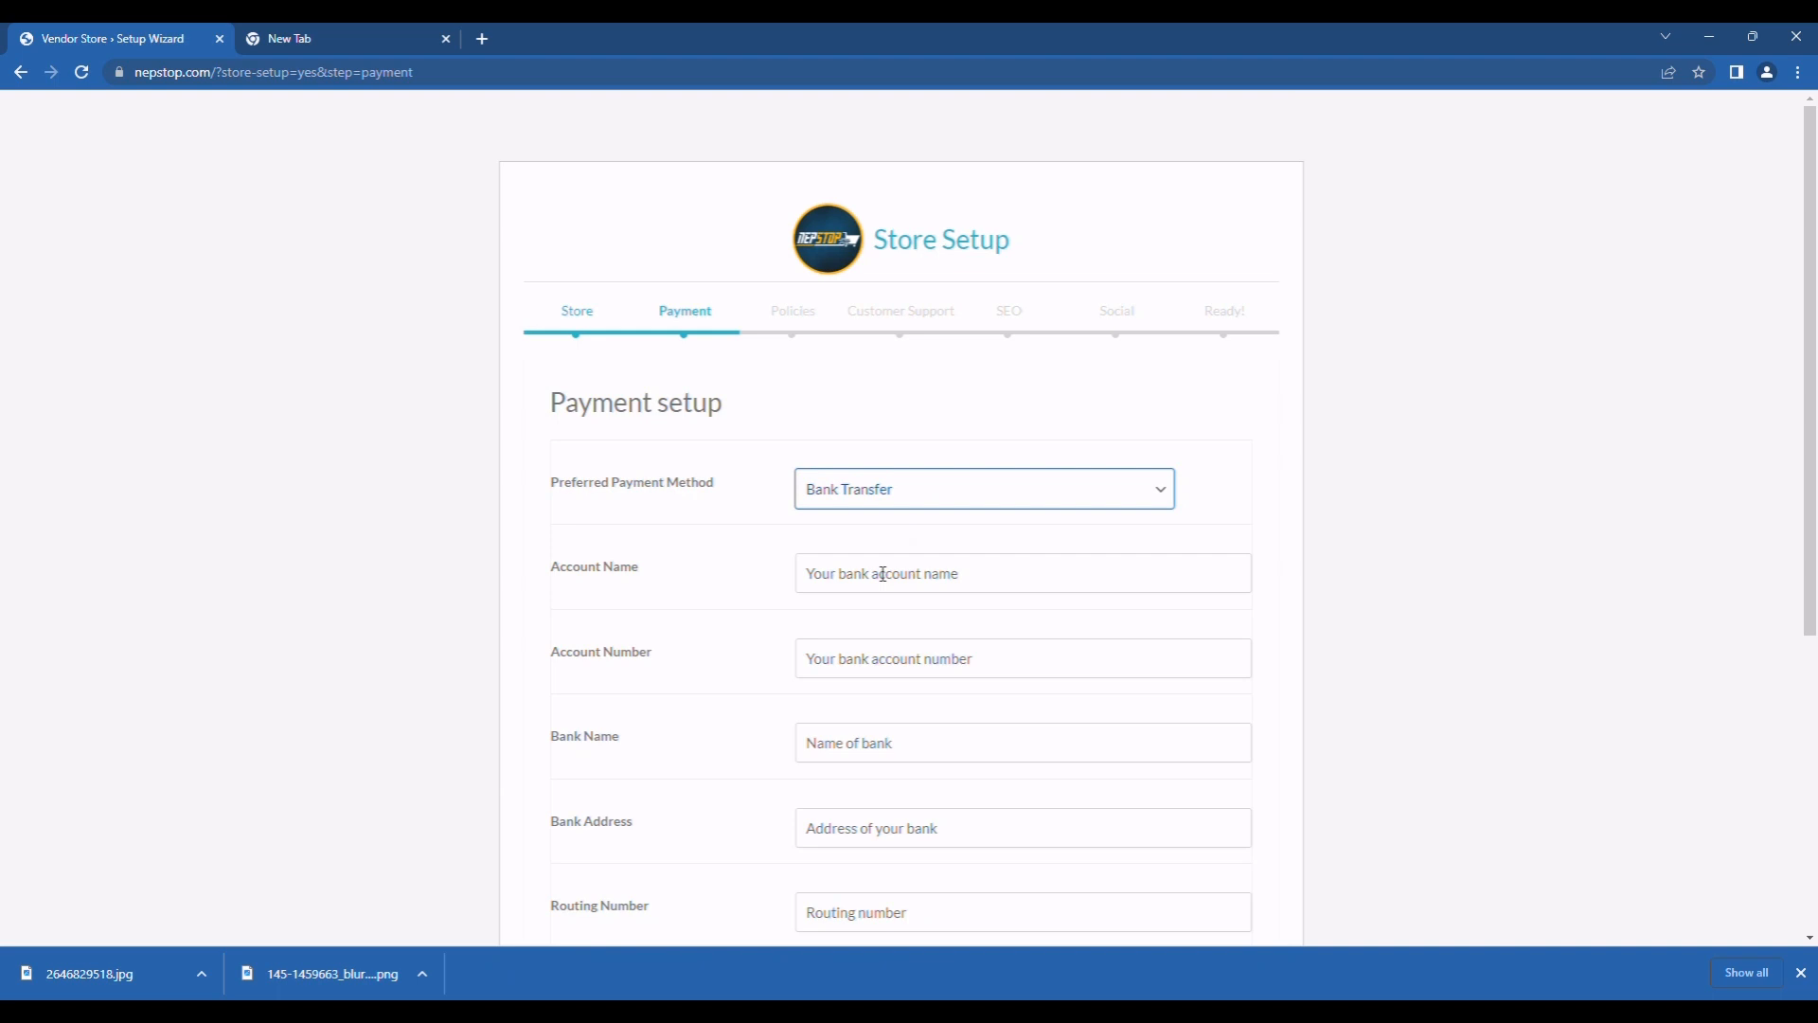
scroll(929, 515, "down", 4)
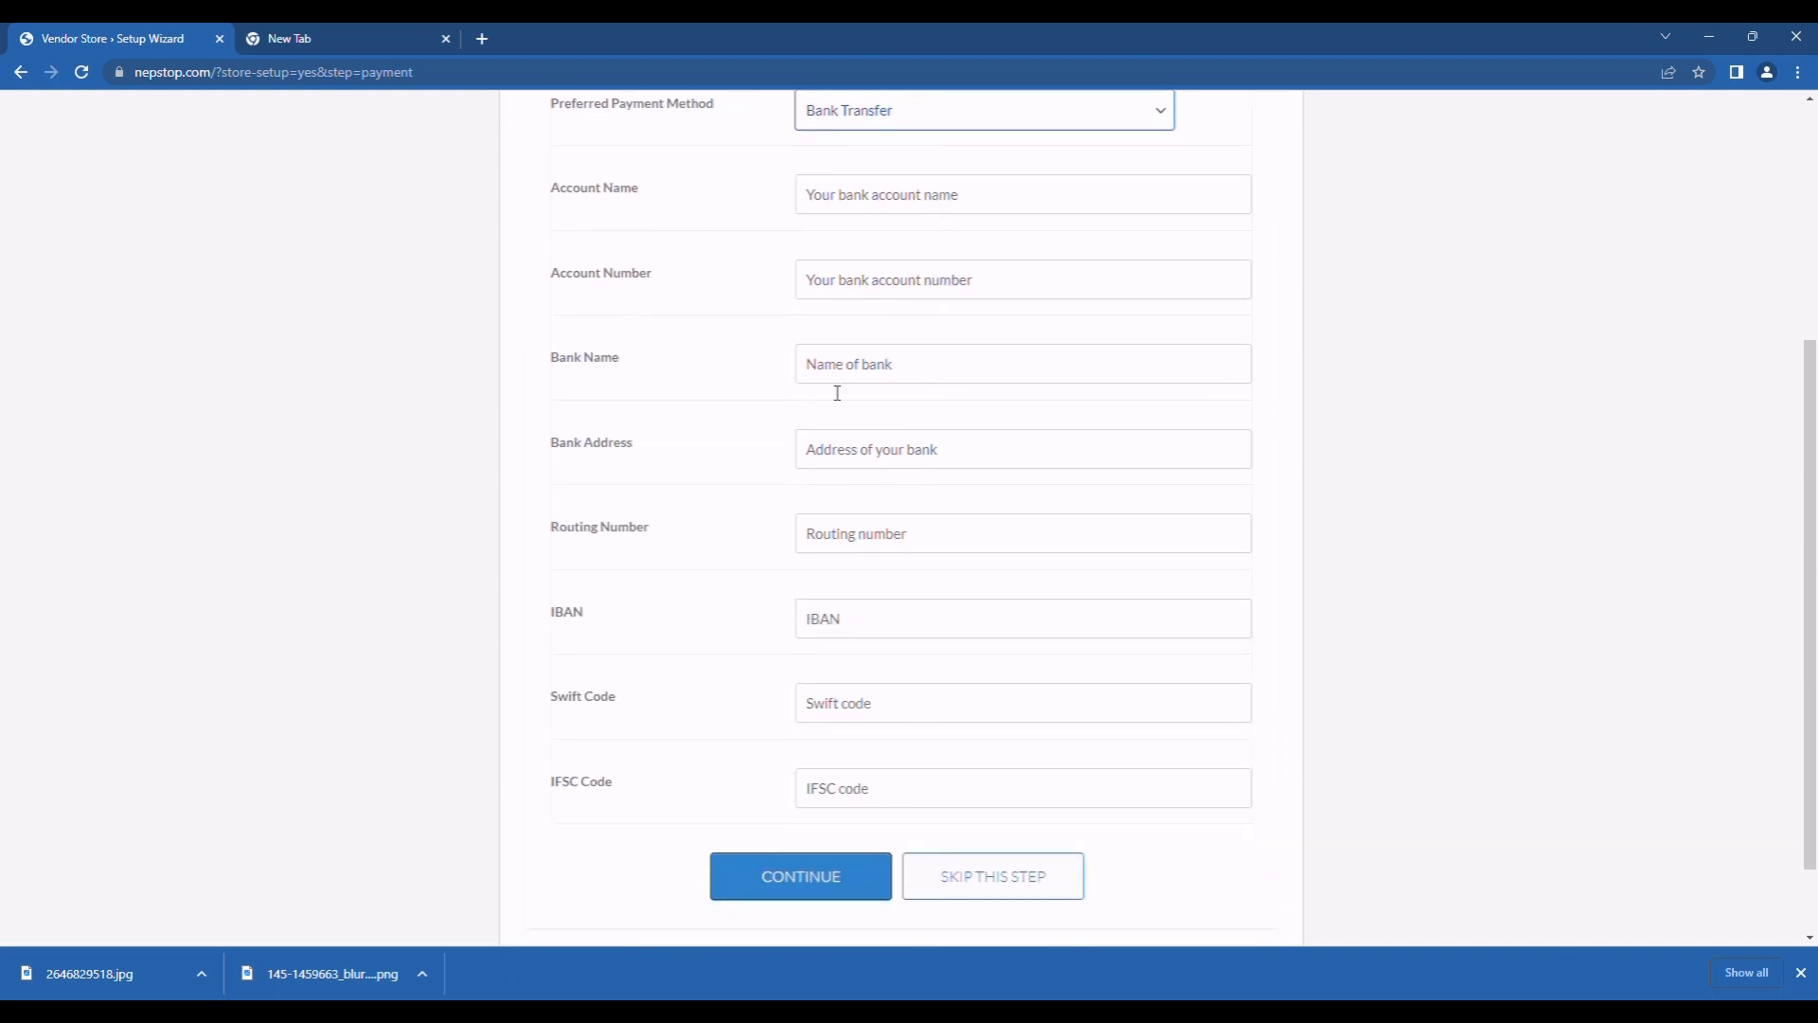
scroll(796, 426, "down", 1)
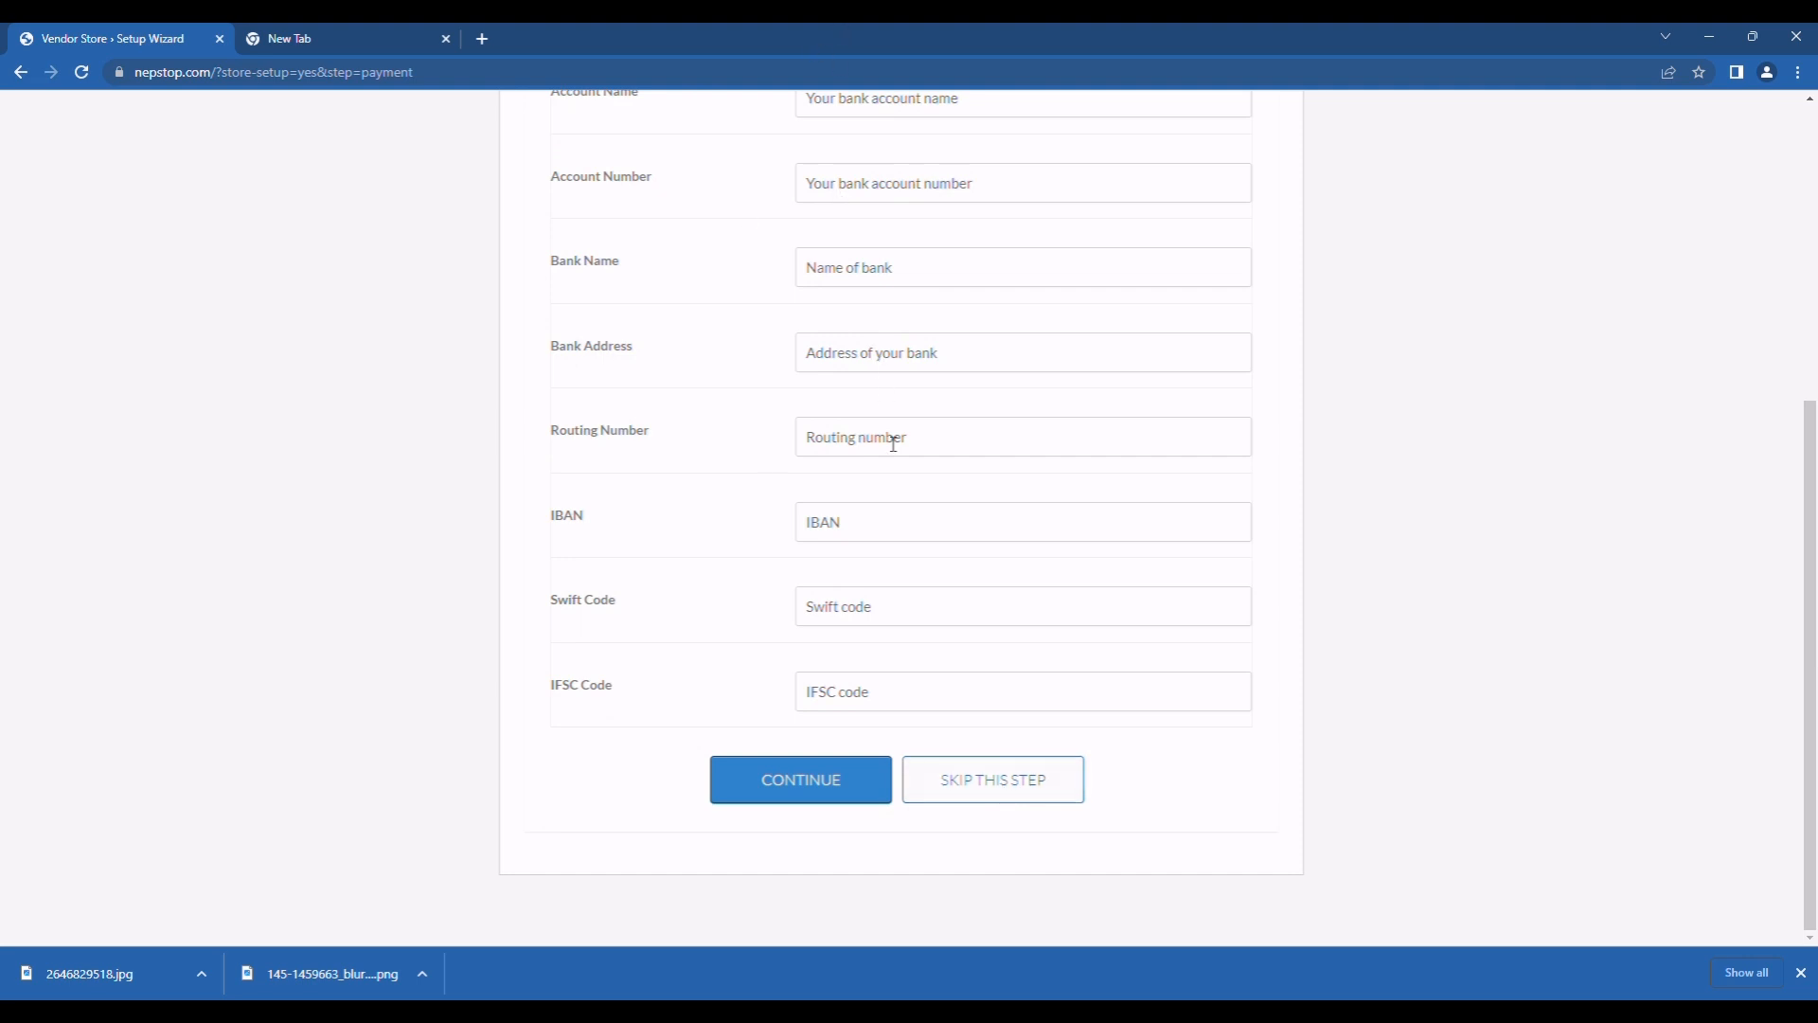
left_click(1011, 801)
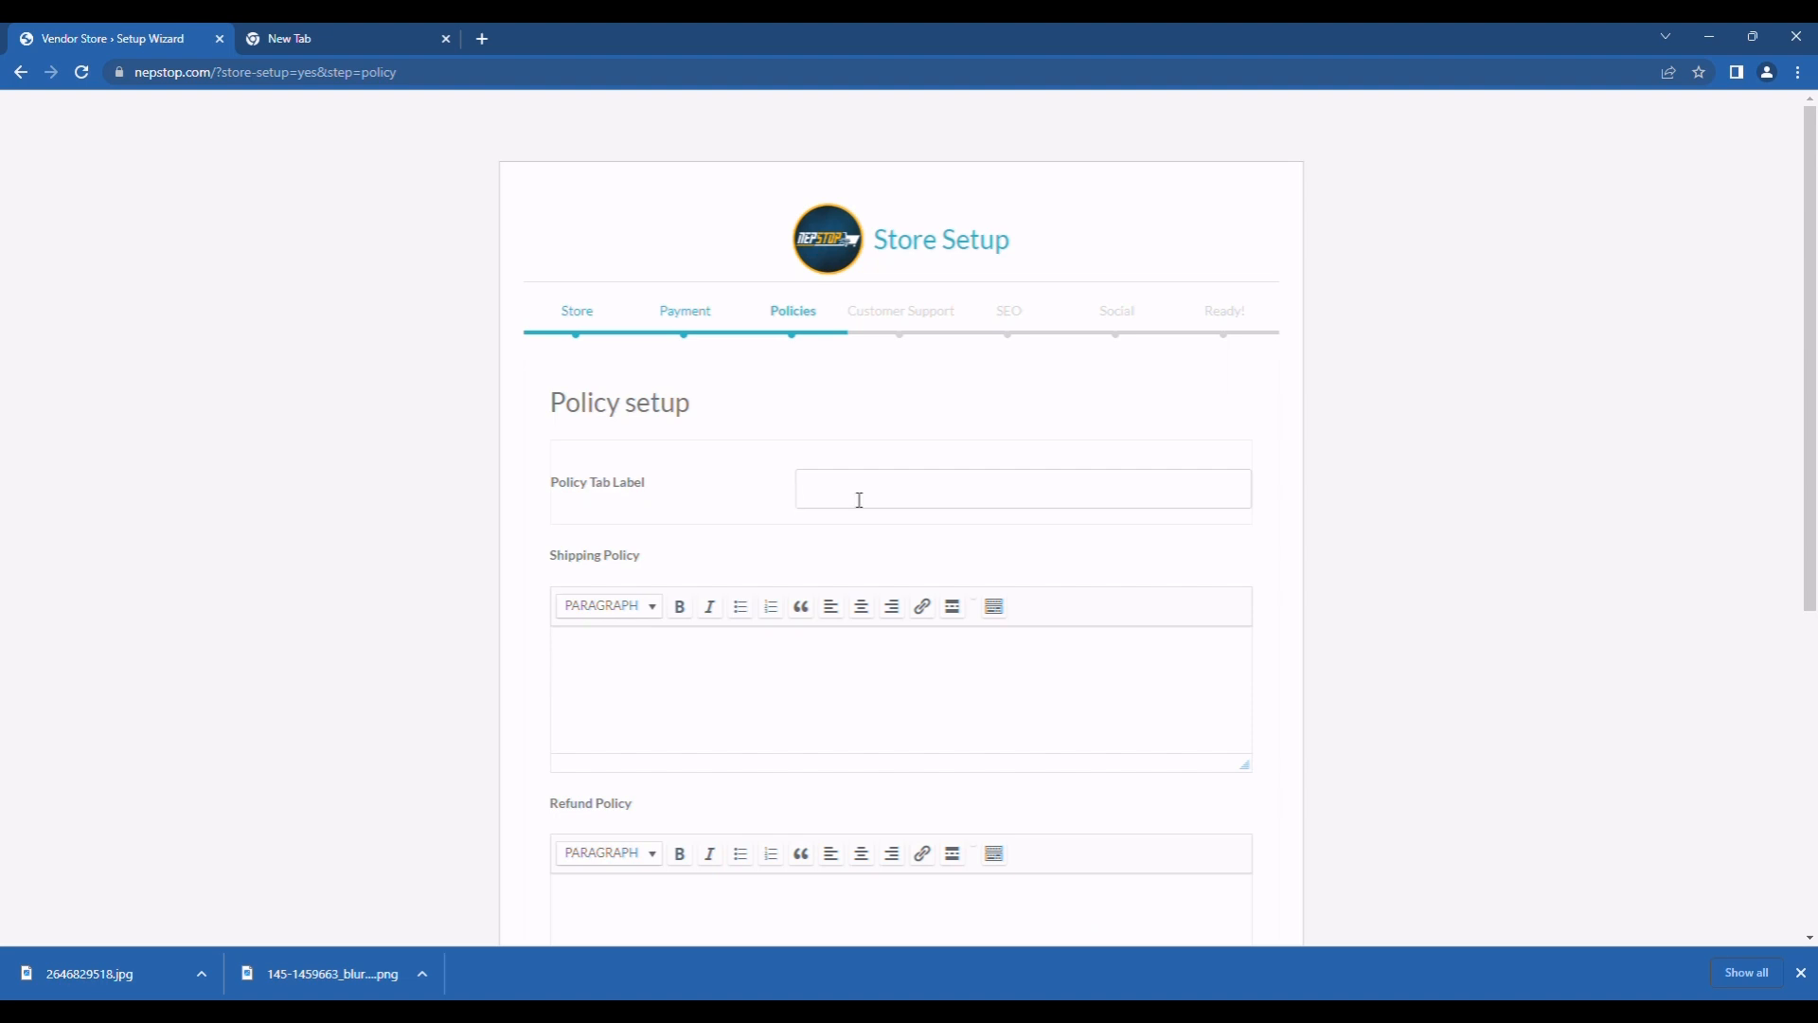
Step: Look through the shipping, refund and cancellation policy fields and skip the policy setup
scroll(857, 499, "down", 6)
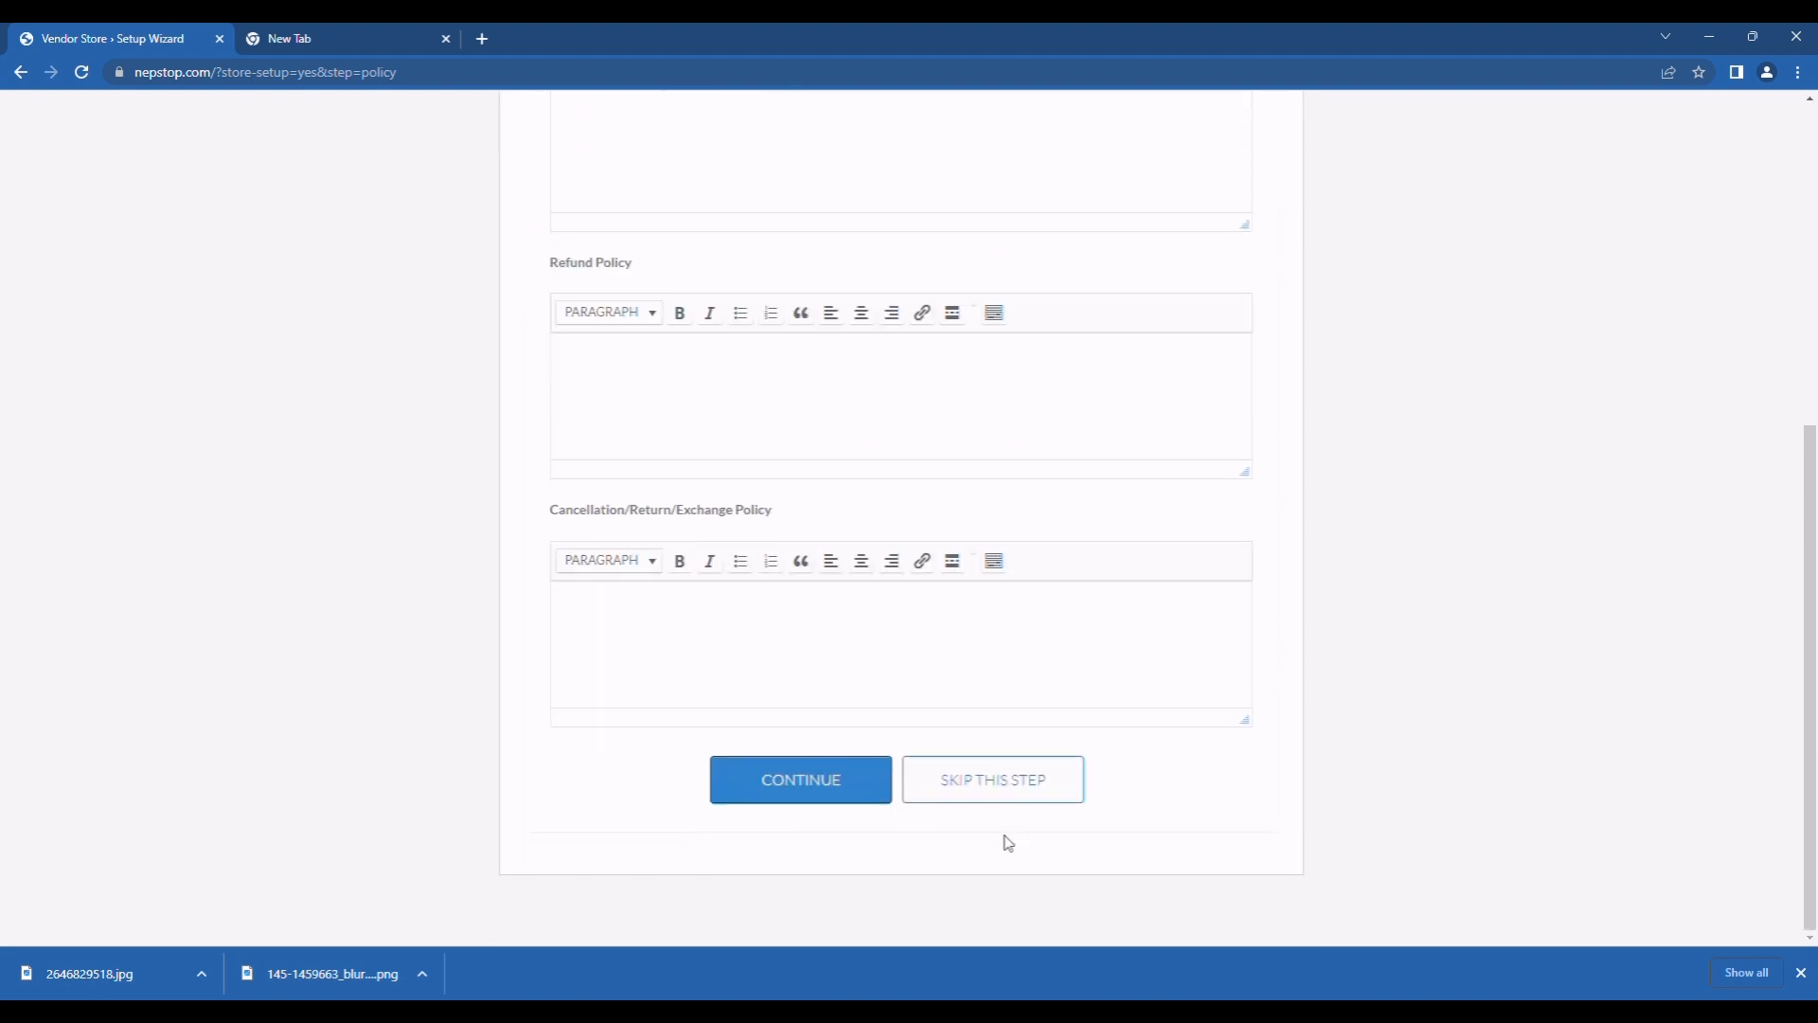
left_click(1009, 778)
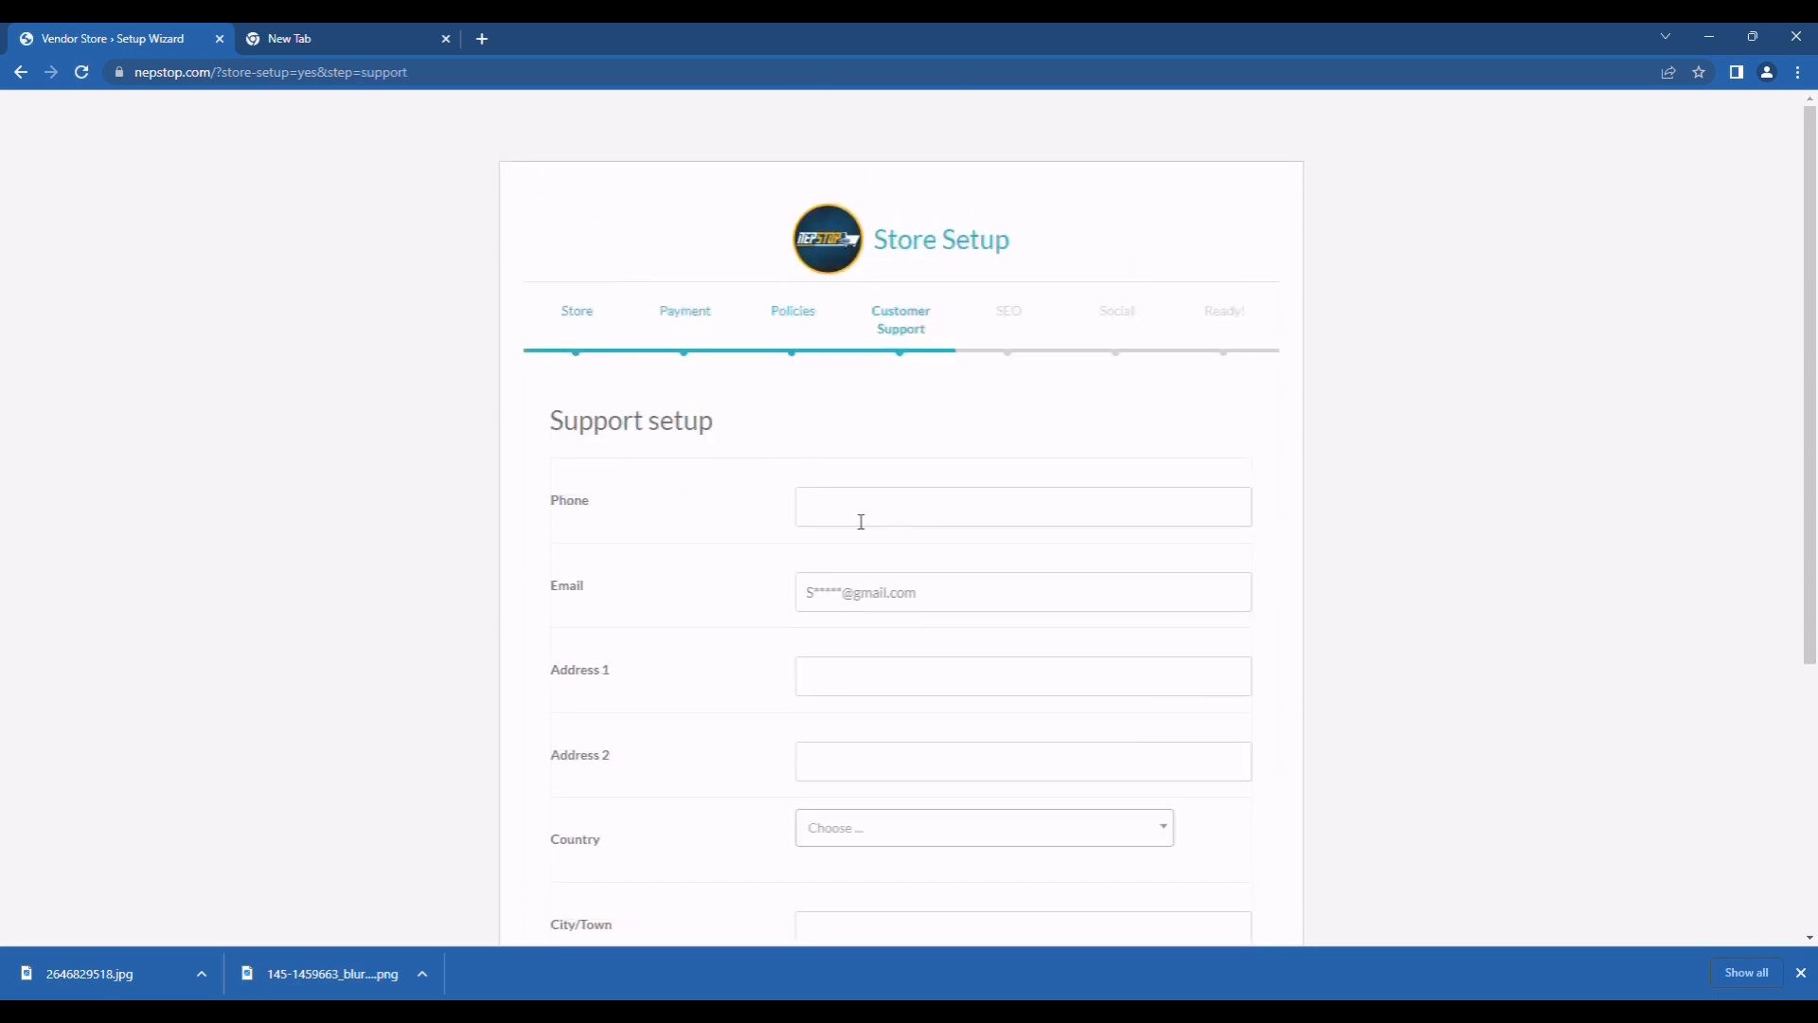
Step: Fill in the customer support phone number and street address, and choose Nepal as the country
type("82")
left_click(901, 682)
type("Newroad")
scroll(947, 711, "down", 1)
left_click(925, 743)
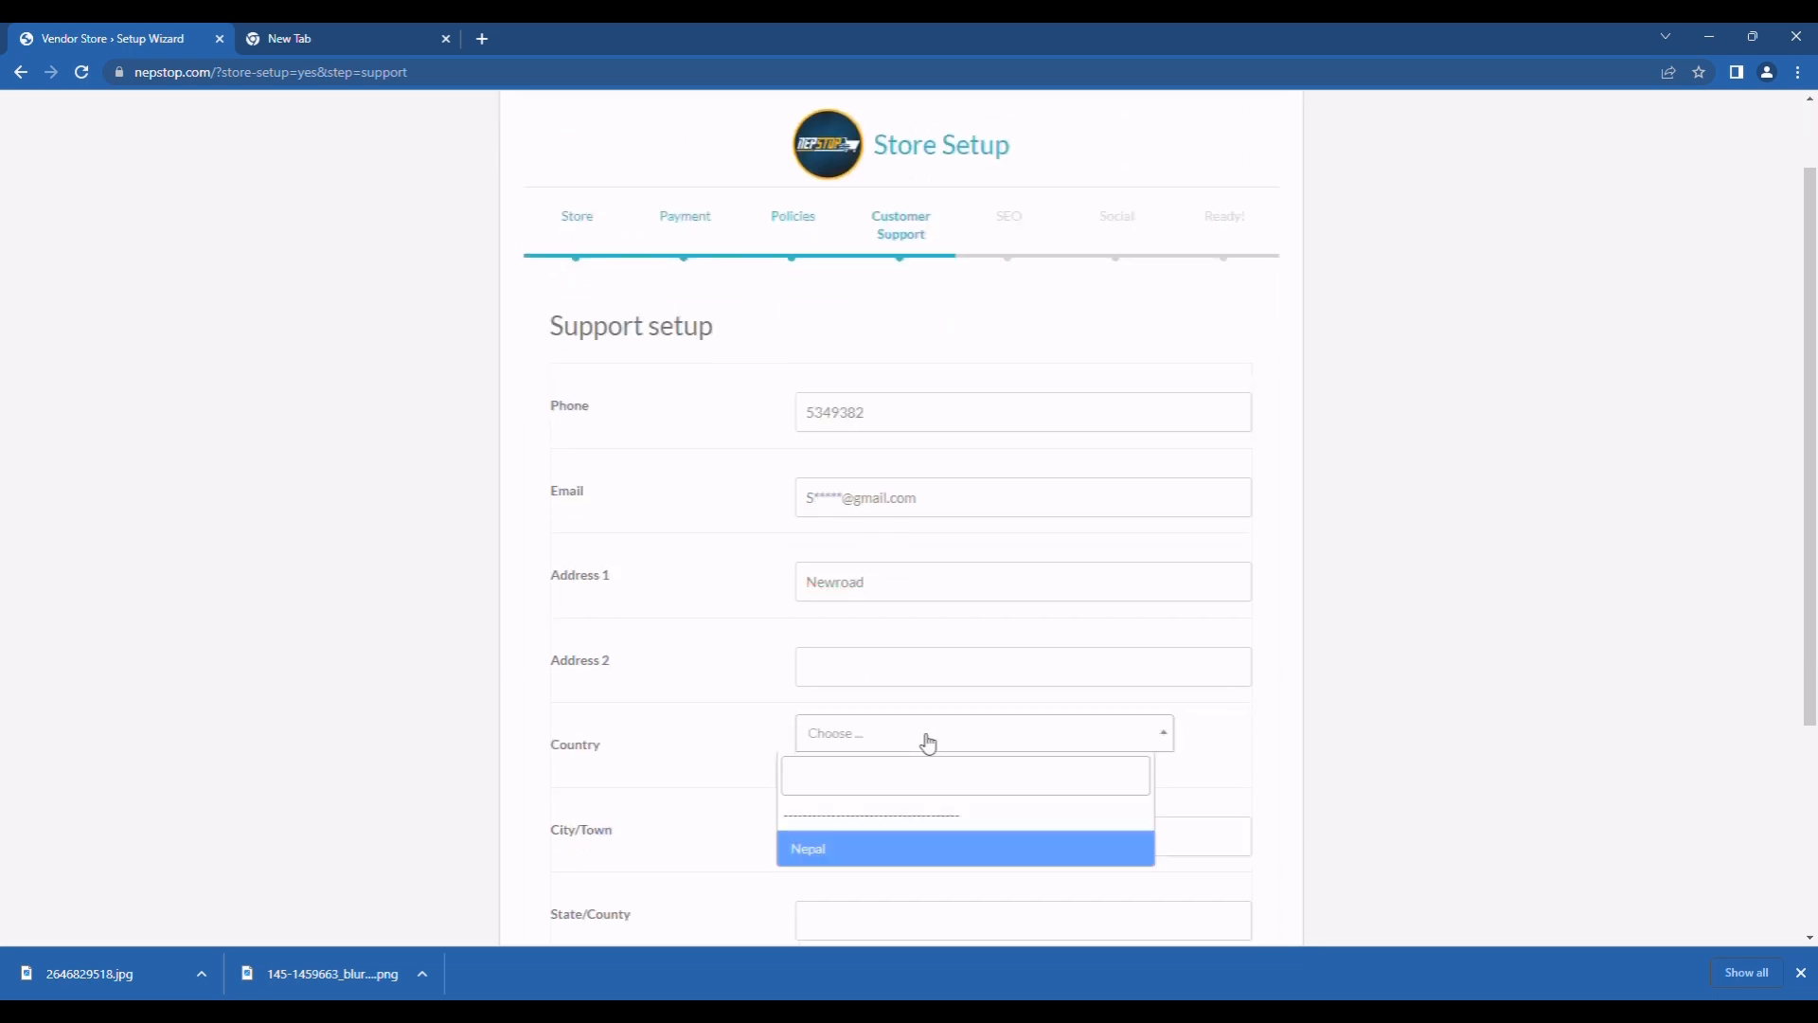
left_click(887, 847)
Step: Fill in the customer support city and postcode, choose Bagmati as the state, and continue to the SEO setup
scroll(895, 824, "down", 3)
left_click(917, 517)
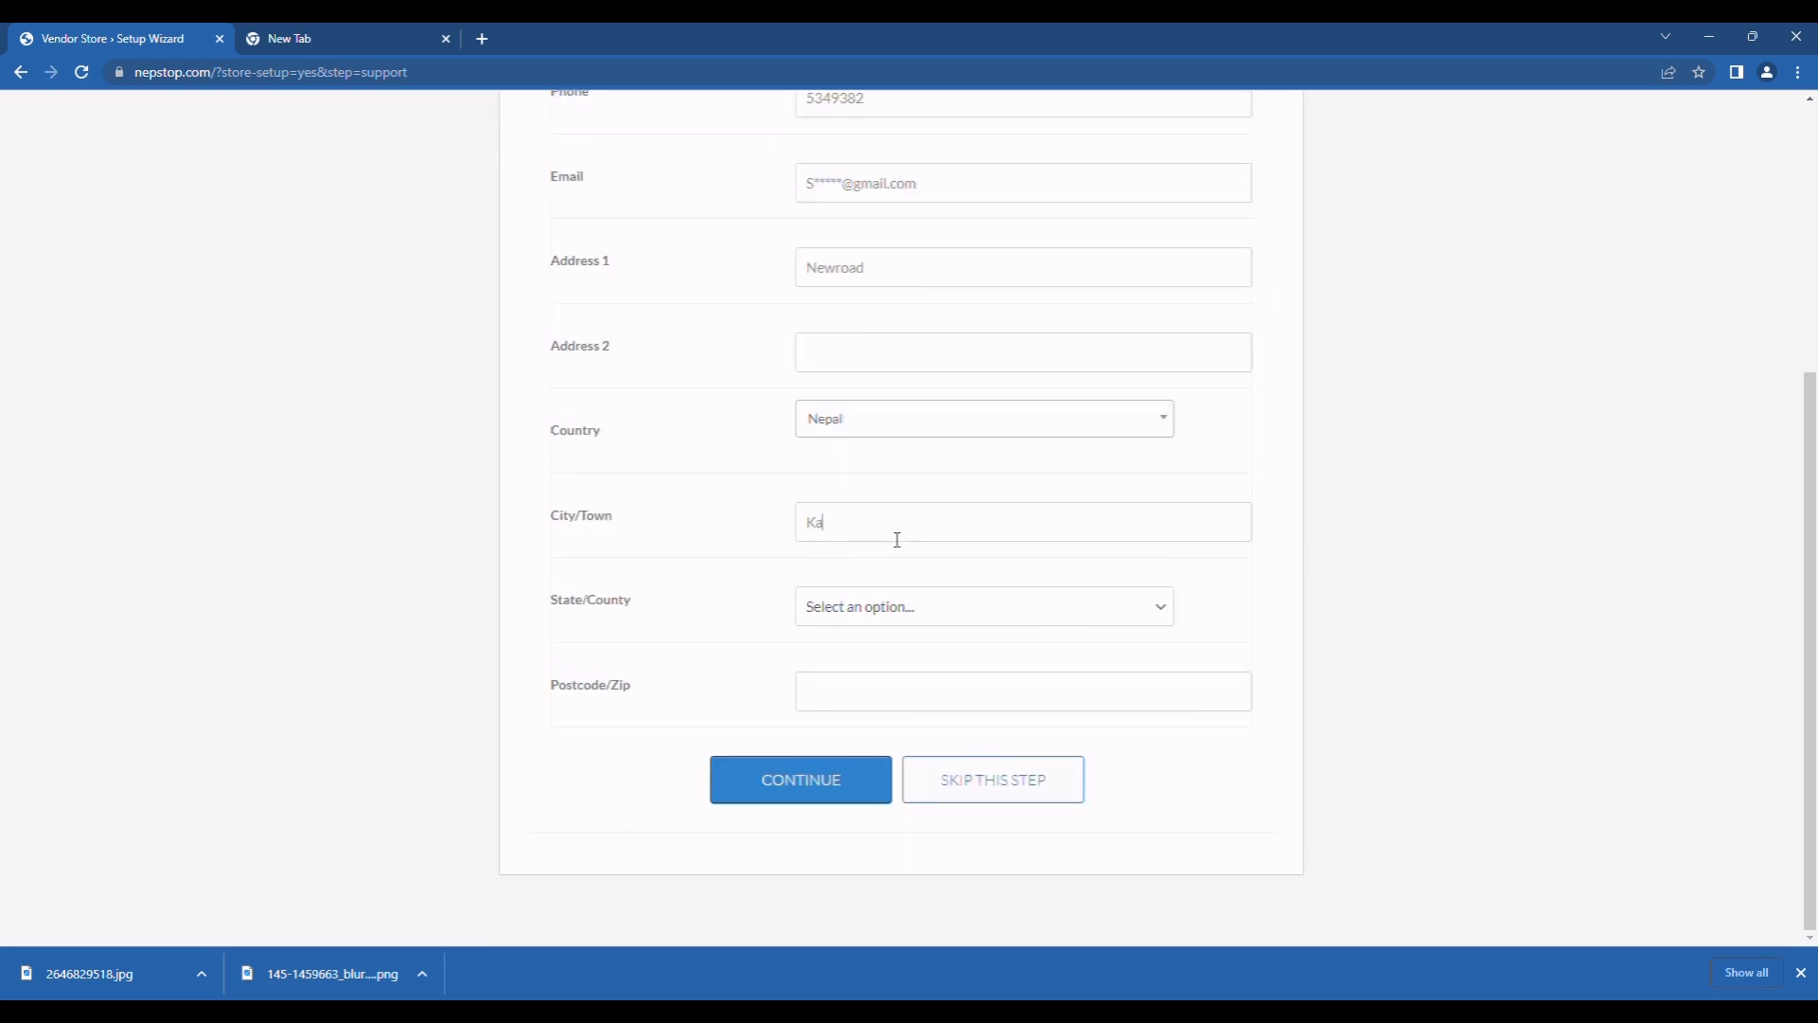
type("Kathmandu")
left_click(865, 607)
left_click(865, 662)
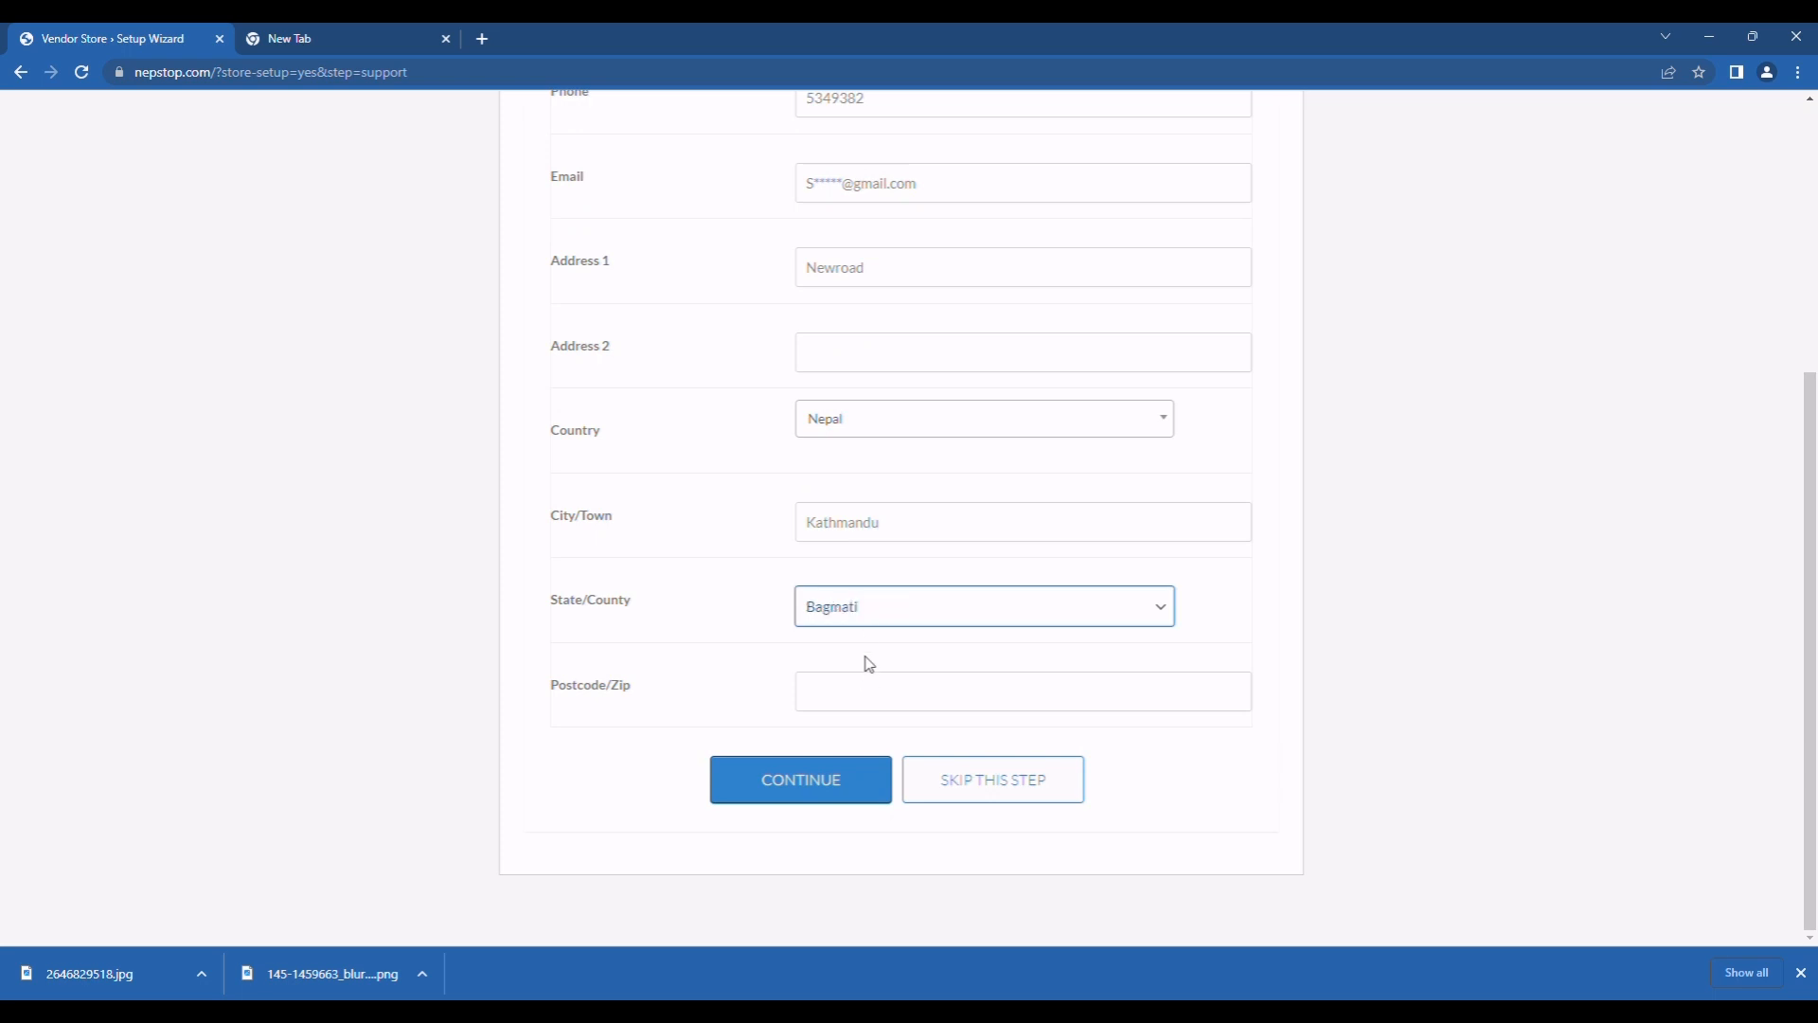
left_click(849, 710)
type("4460")
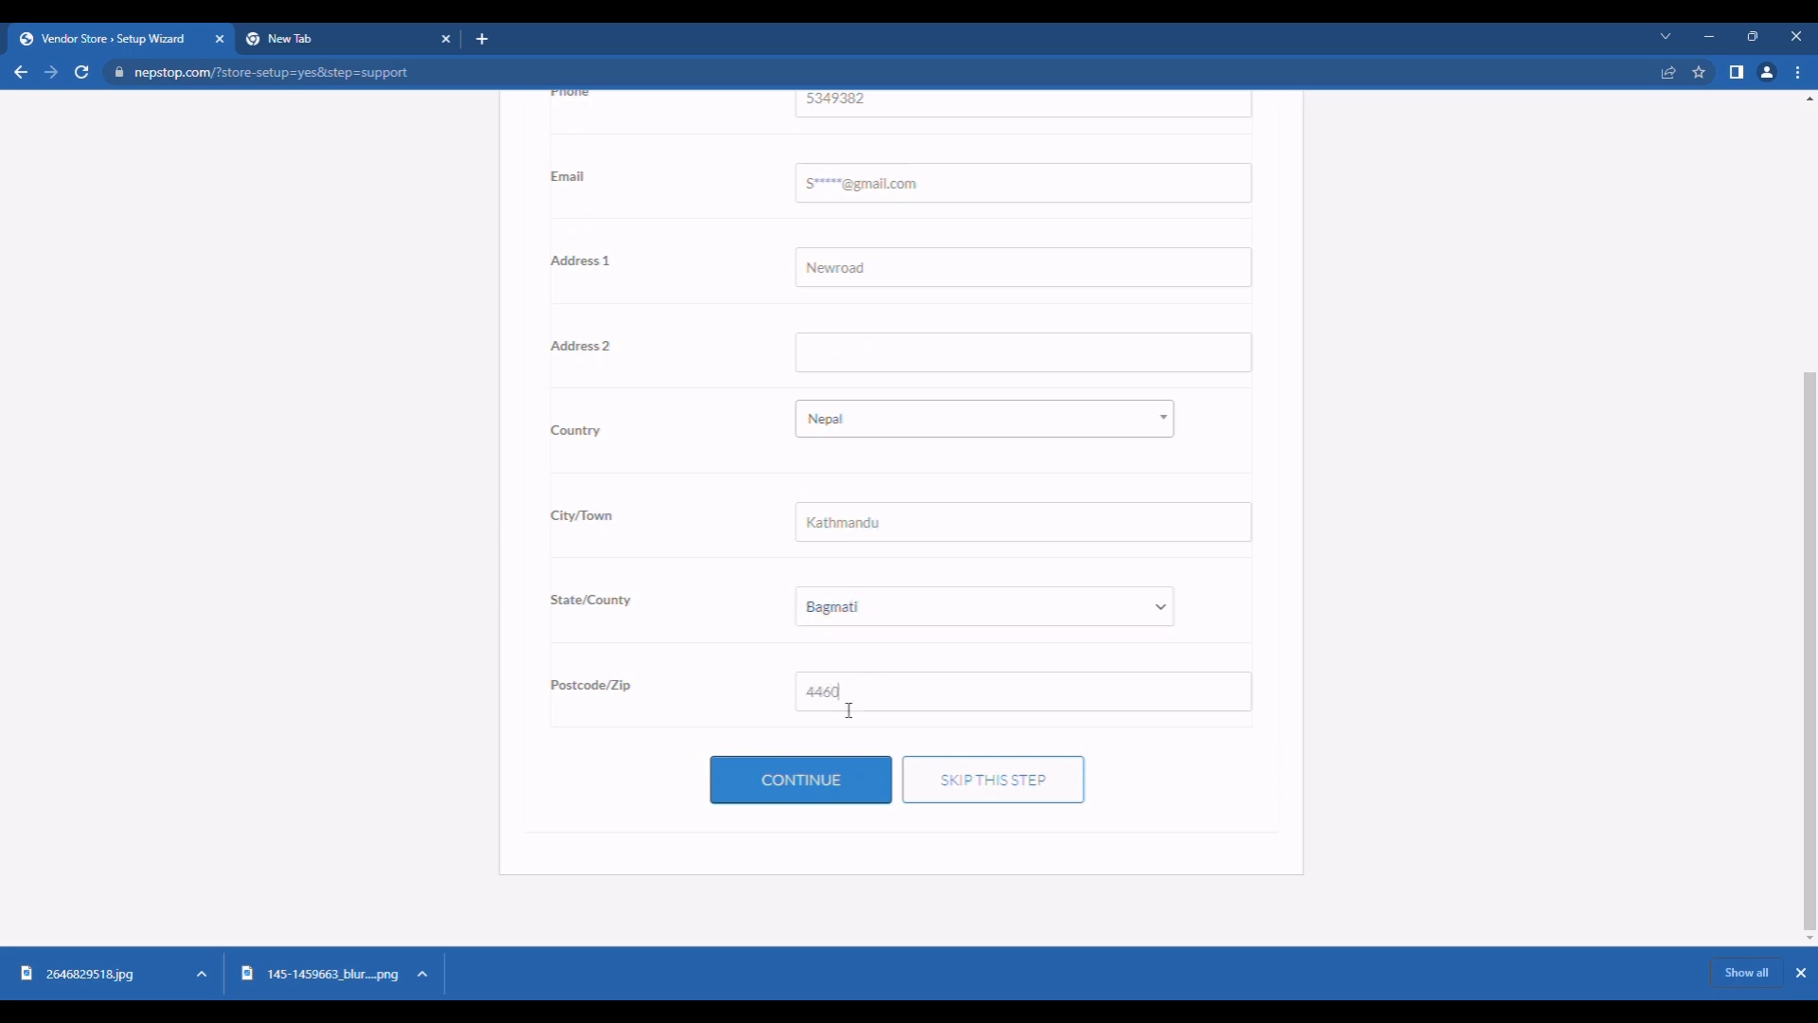
type("0")
left_click(865, 792)
Step: Look over the SEO, Facebook and Twitter fields and skip the store SEO setup
scroll(1117, 714, "up", 2)
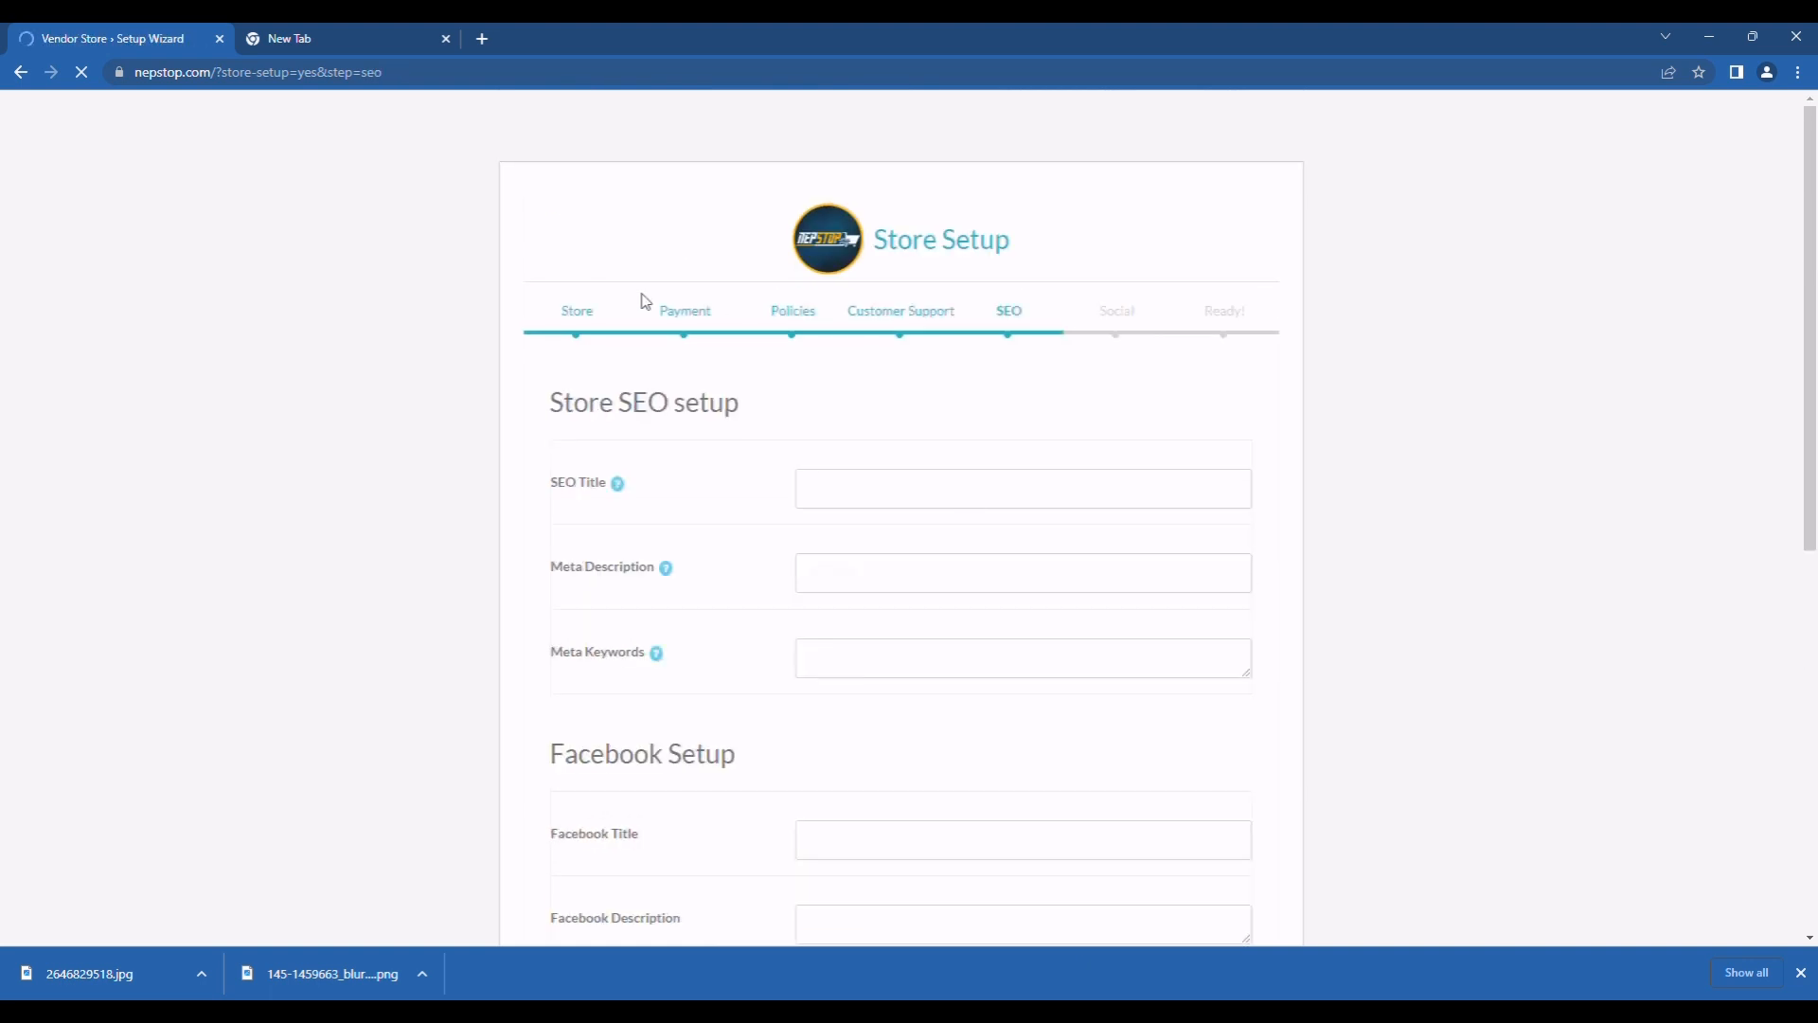
scroll(787, 329, "down", 6)
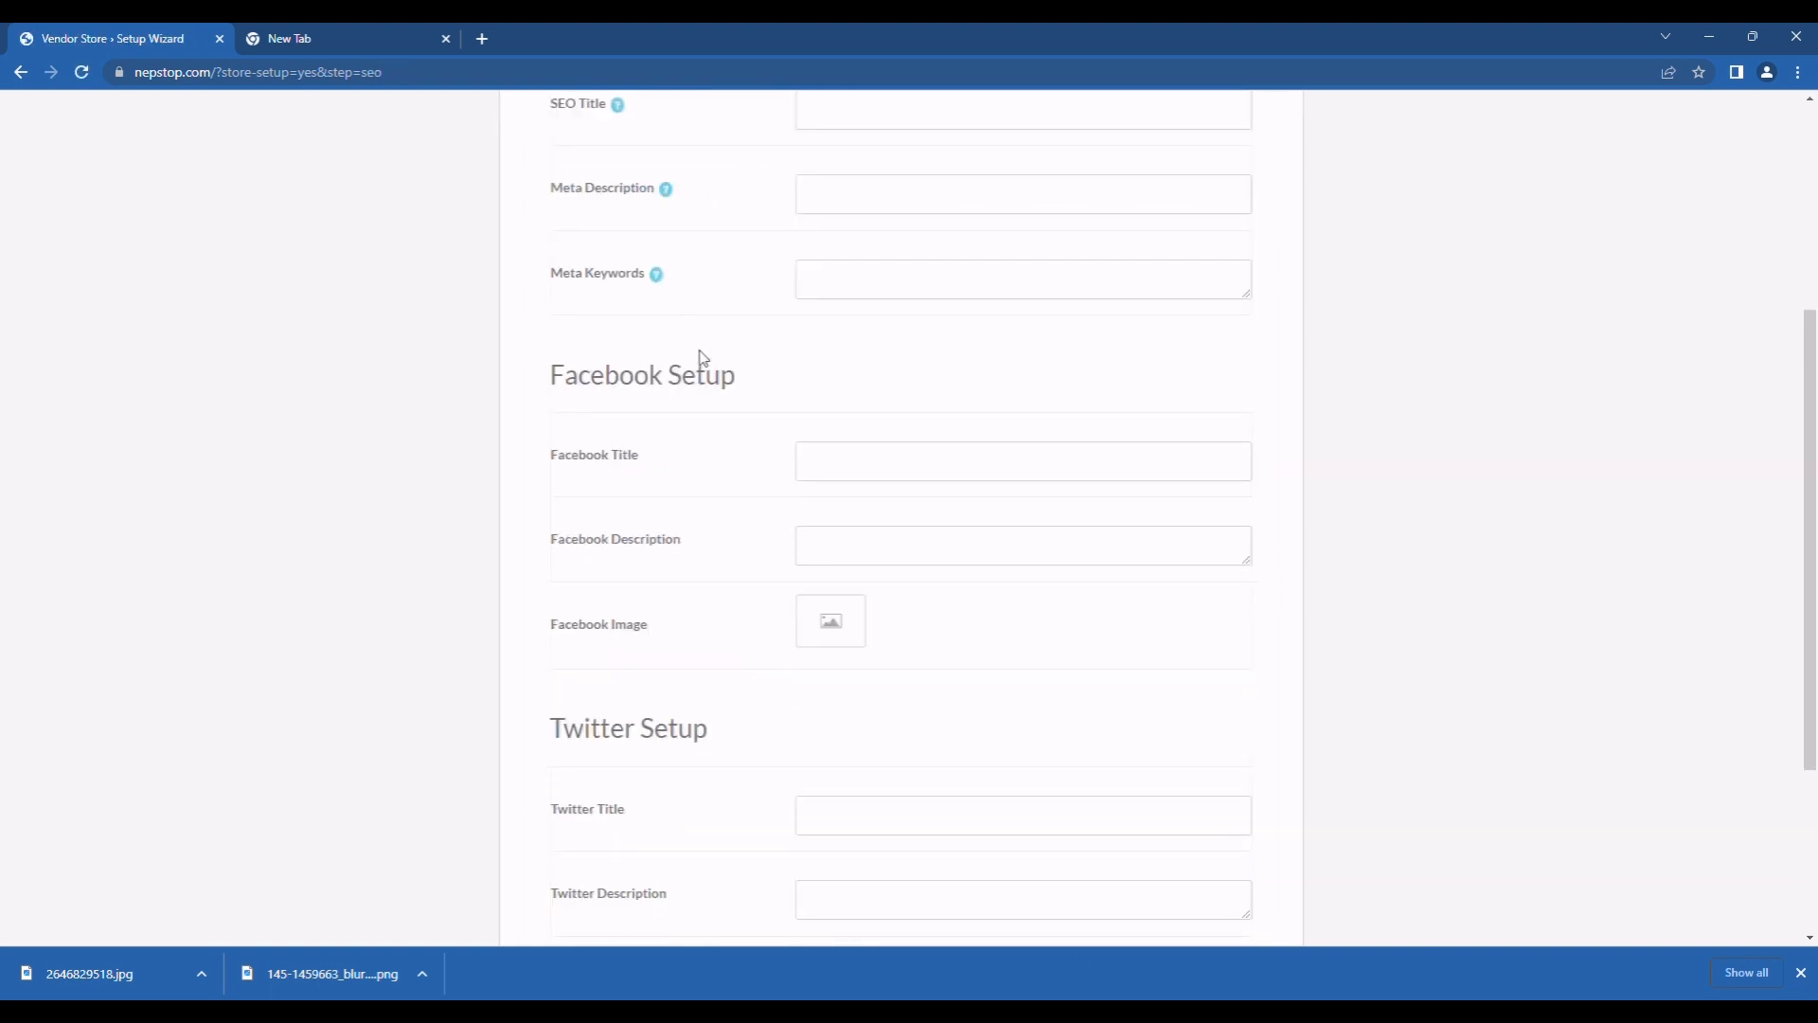
scroll(690, 355, "down", 2)
left_click(1007, 792)
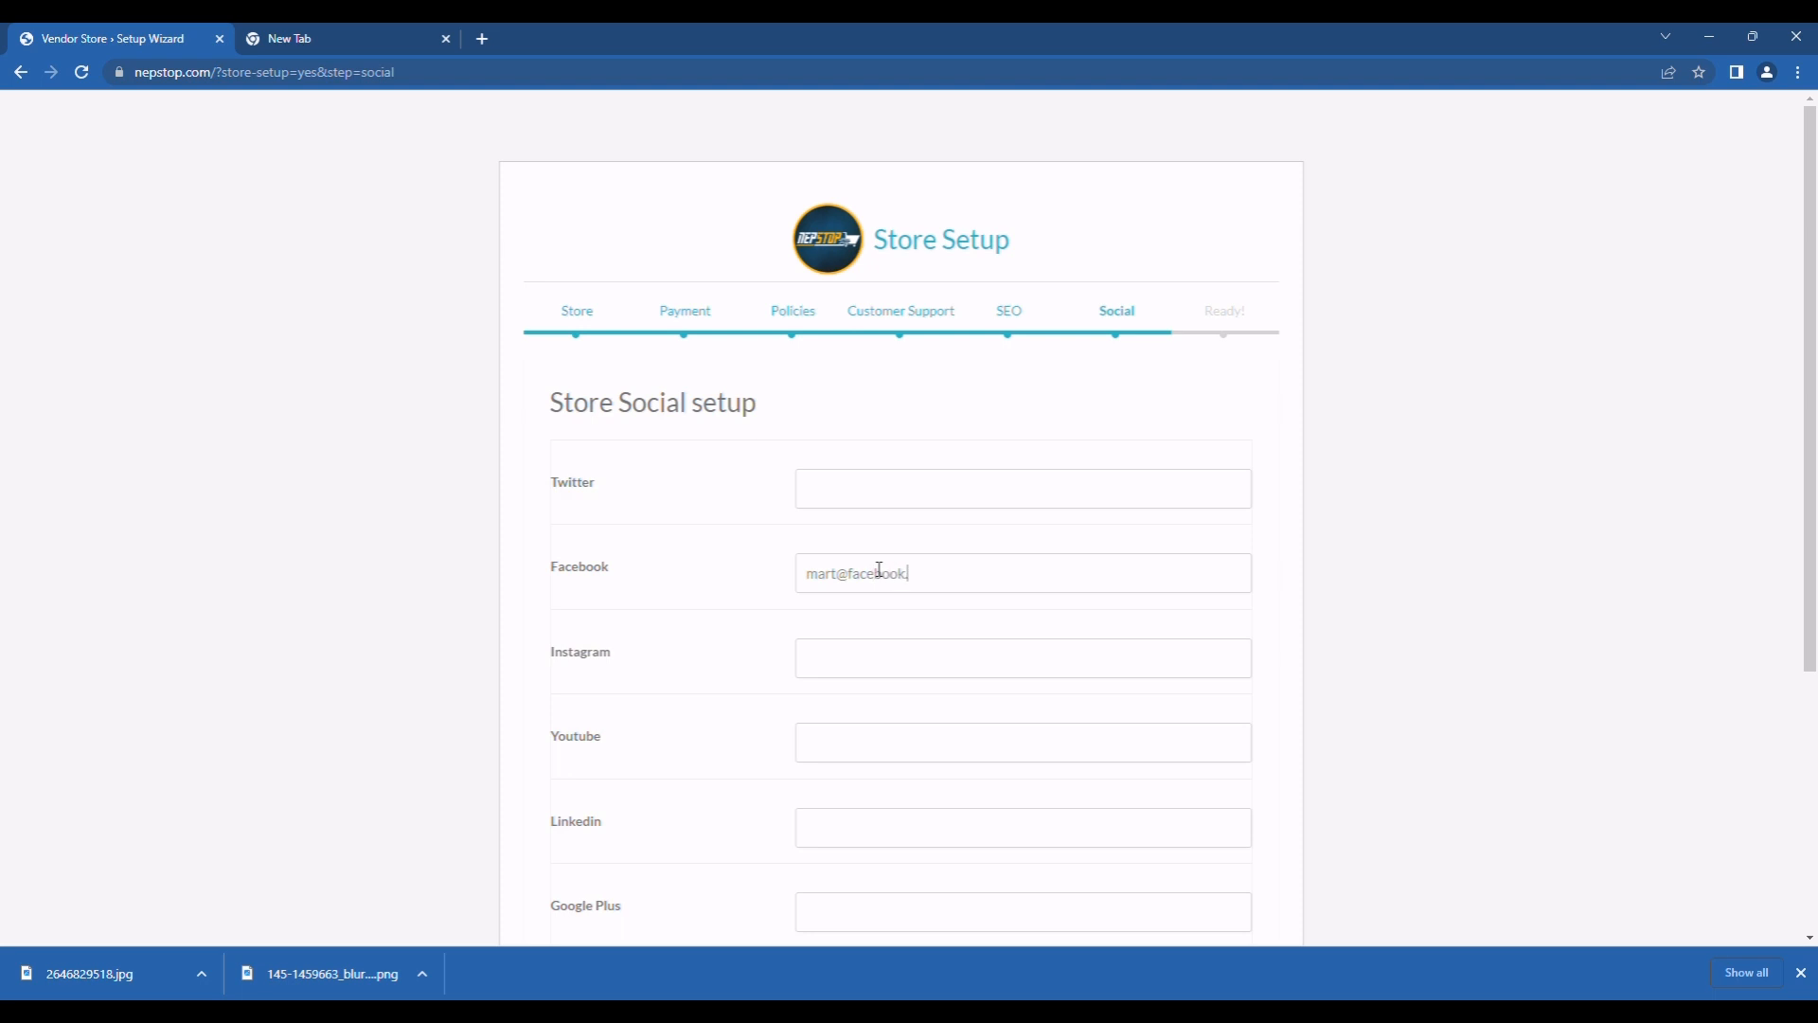
Step: Complete the Facebook and Instagram entries in the store social setup, then finish the wizard and go to the dashboard
scroll(880, 569, "down", 1)
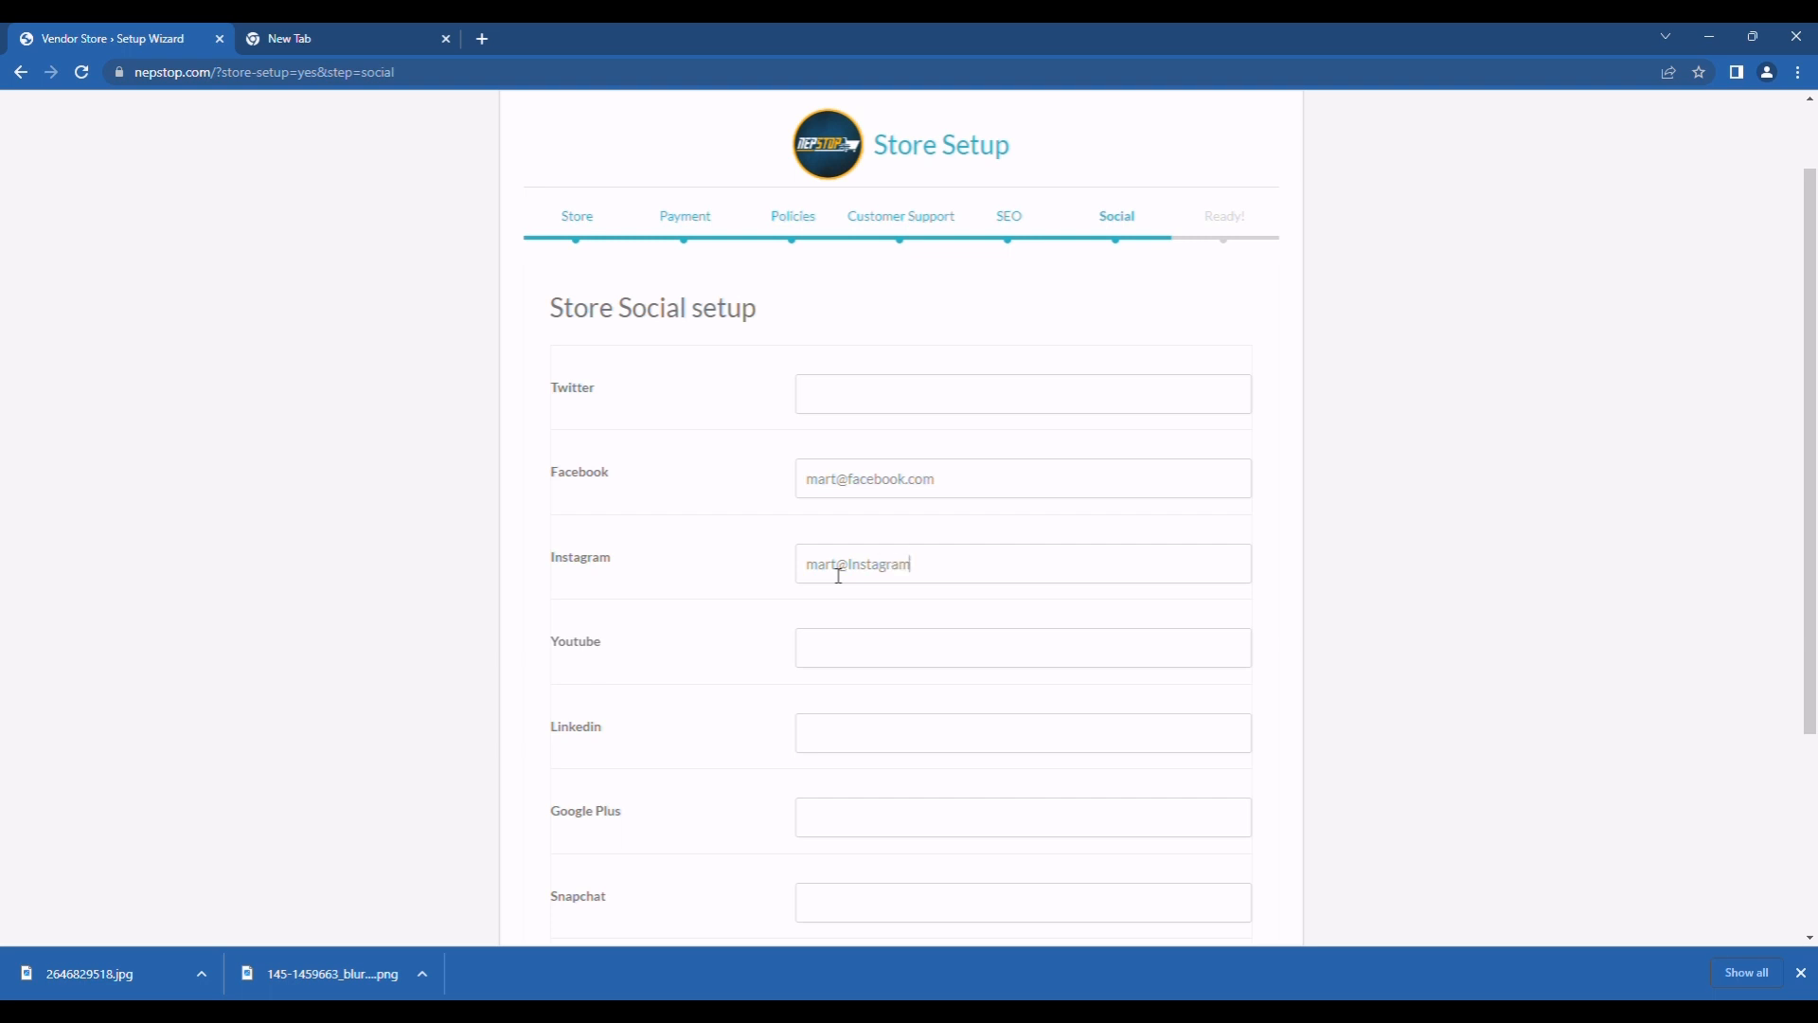
scroll(966, 580, "down", 3)
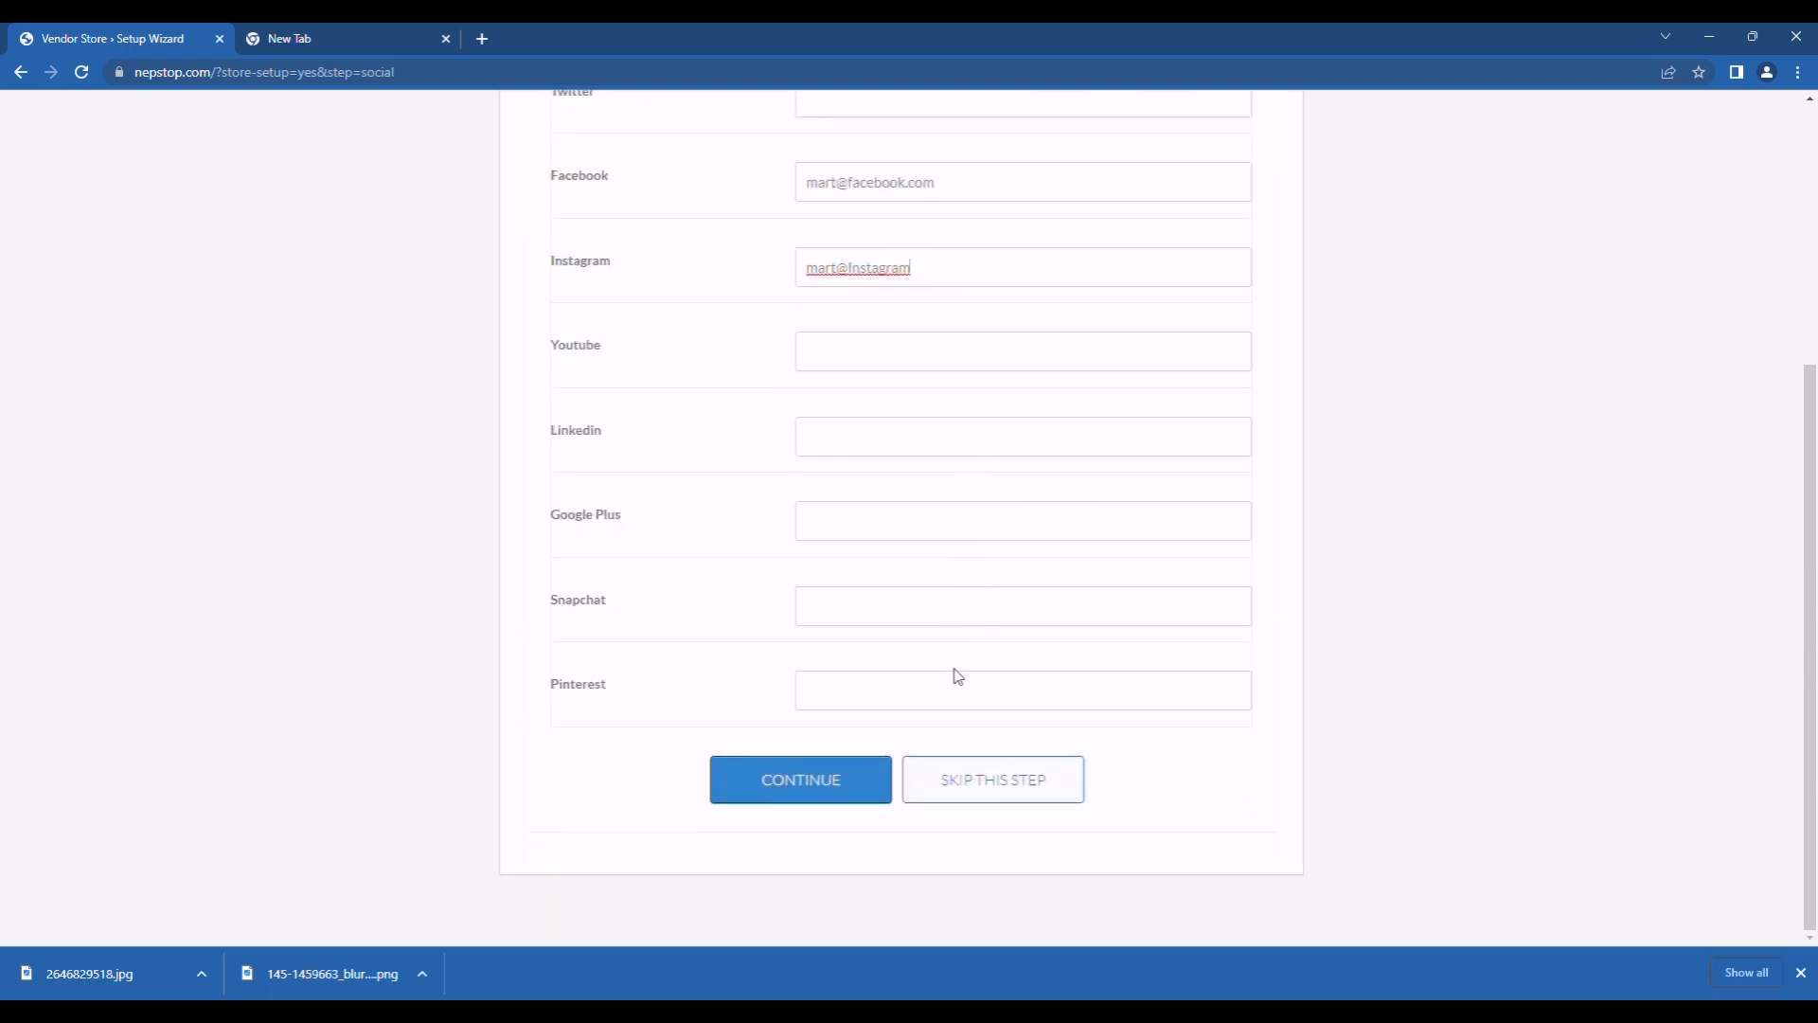
left_click(808, 793)
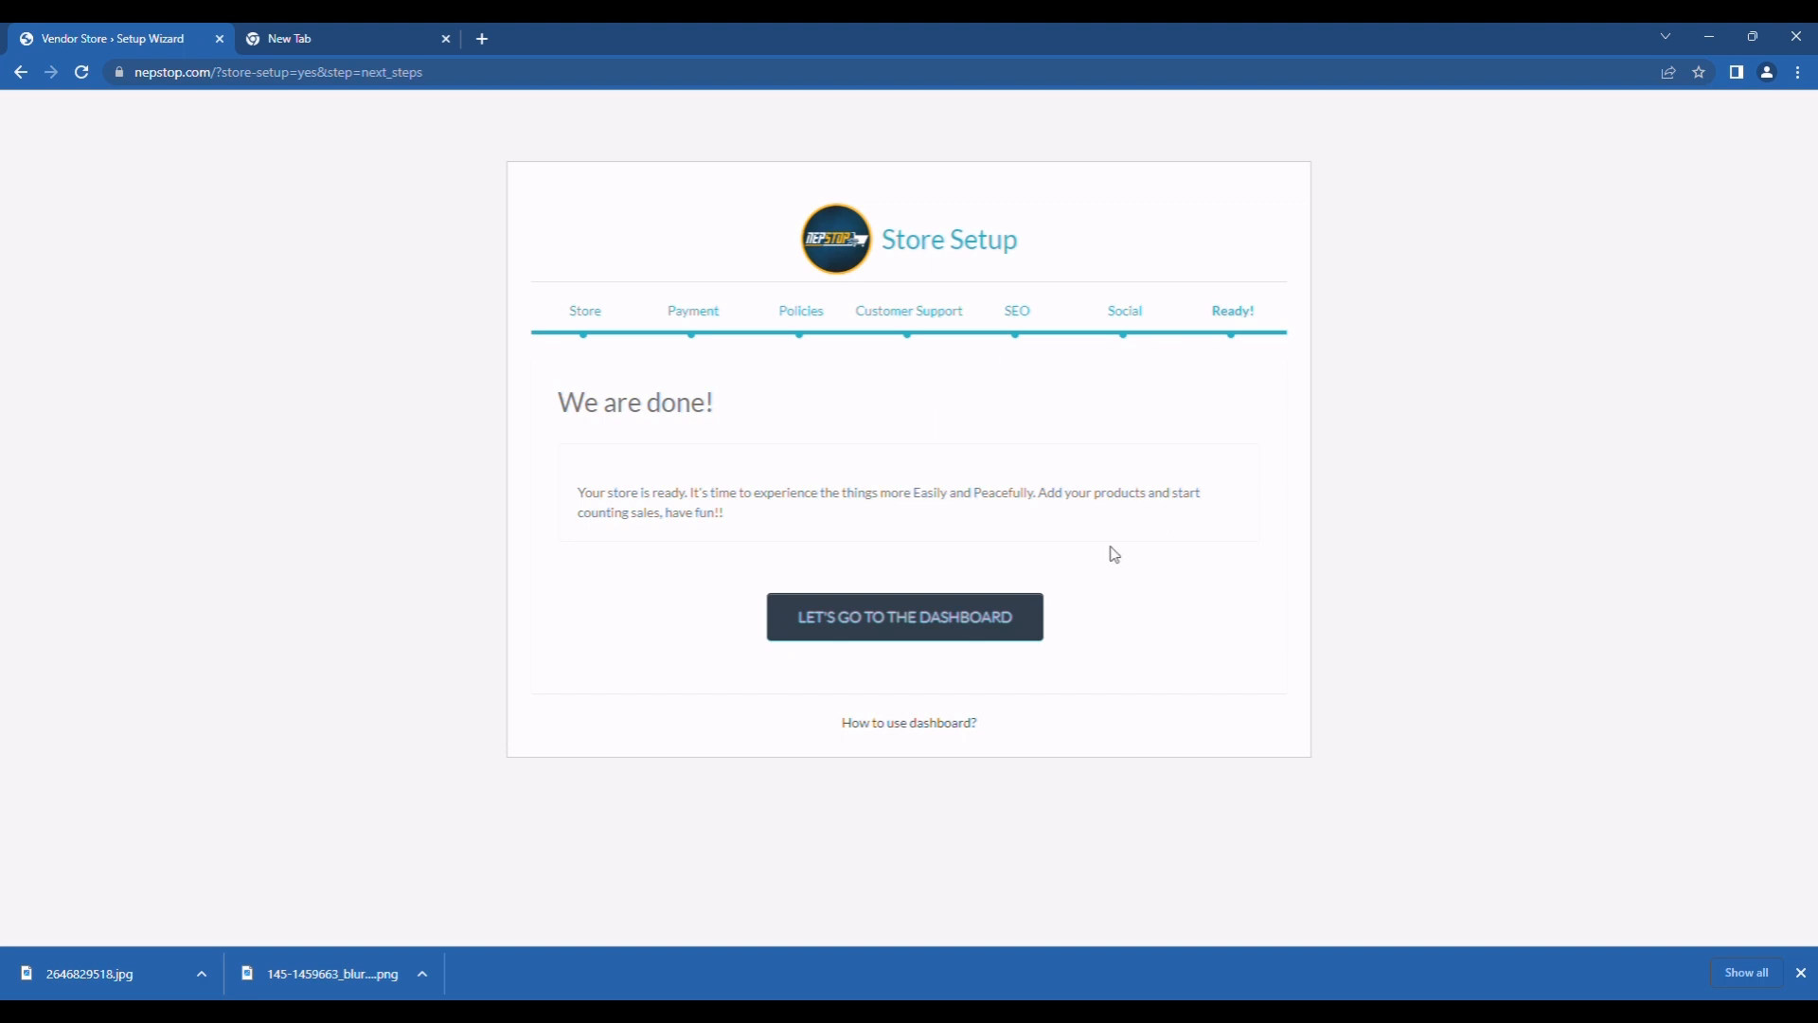
left_click(938, 632)
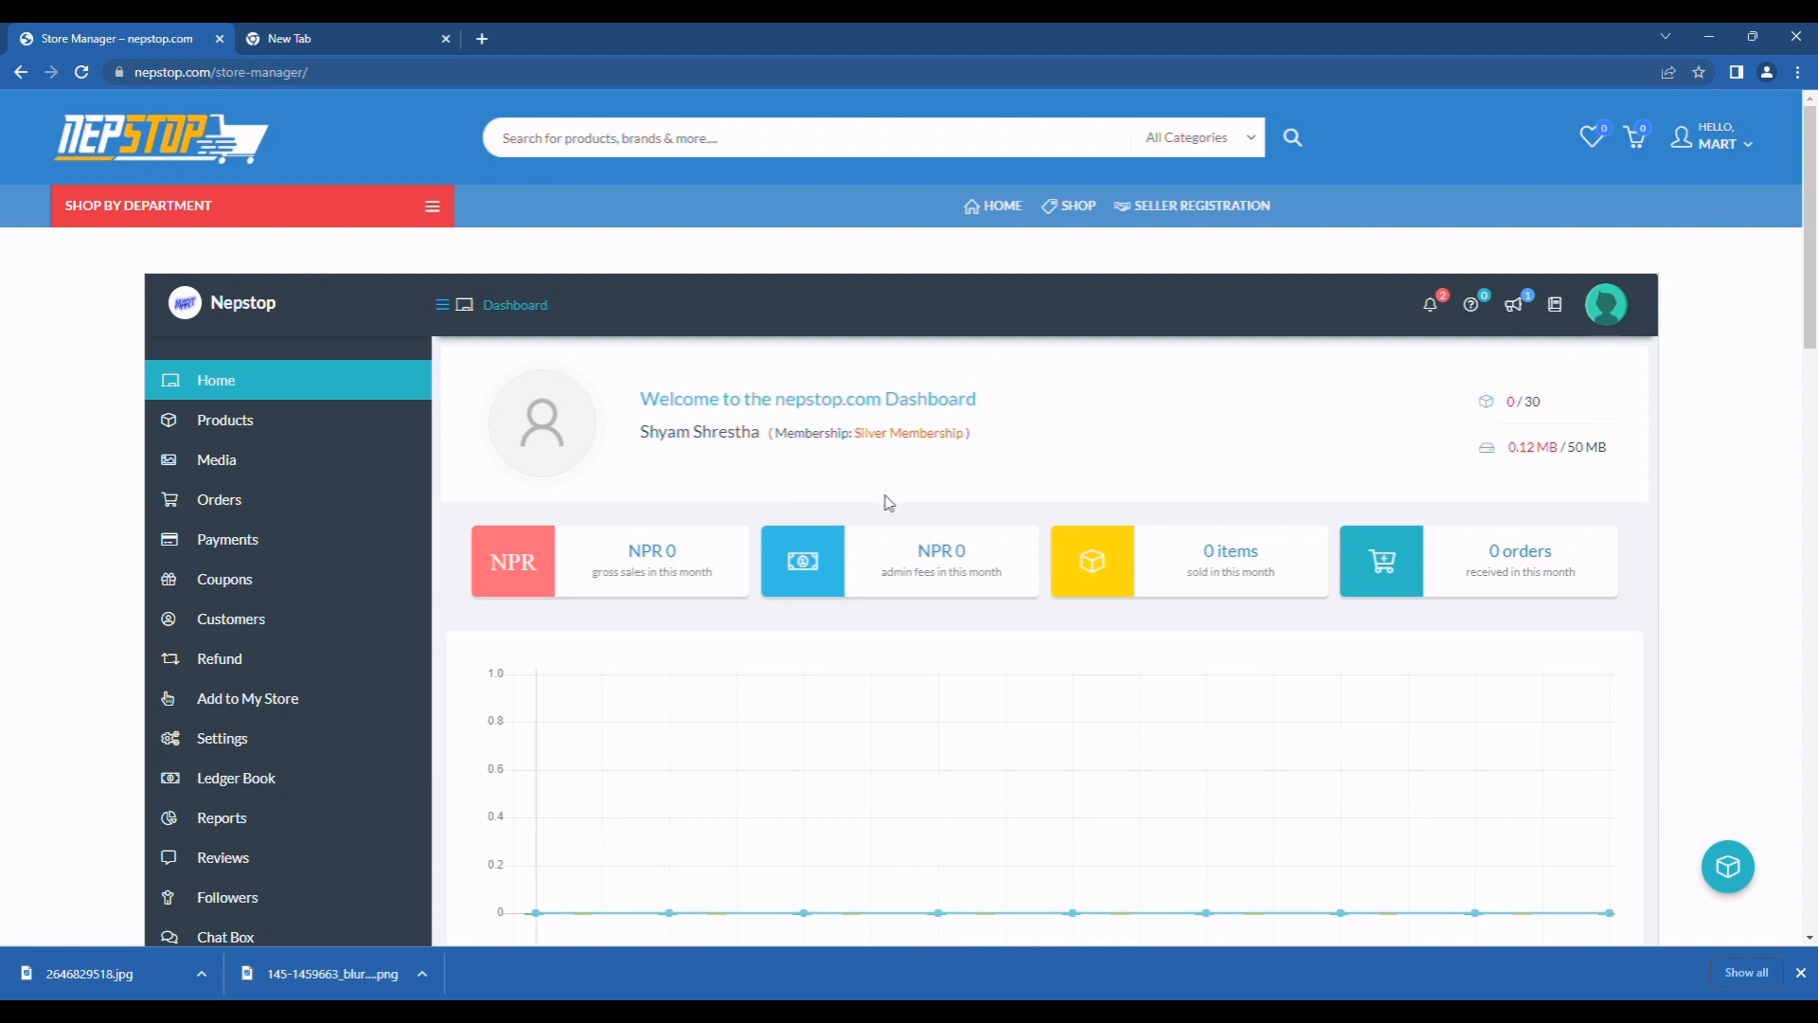
Step: Examine the dashboard's sales figures, sales charts, notifications, inquiries, store stats and latest topics
scroll(1150, 455, "down", 6)
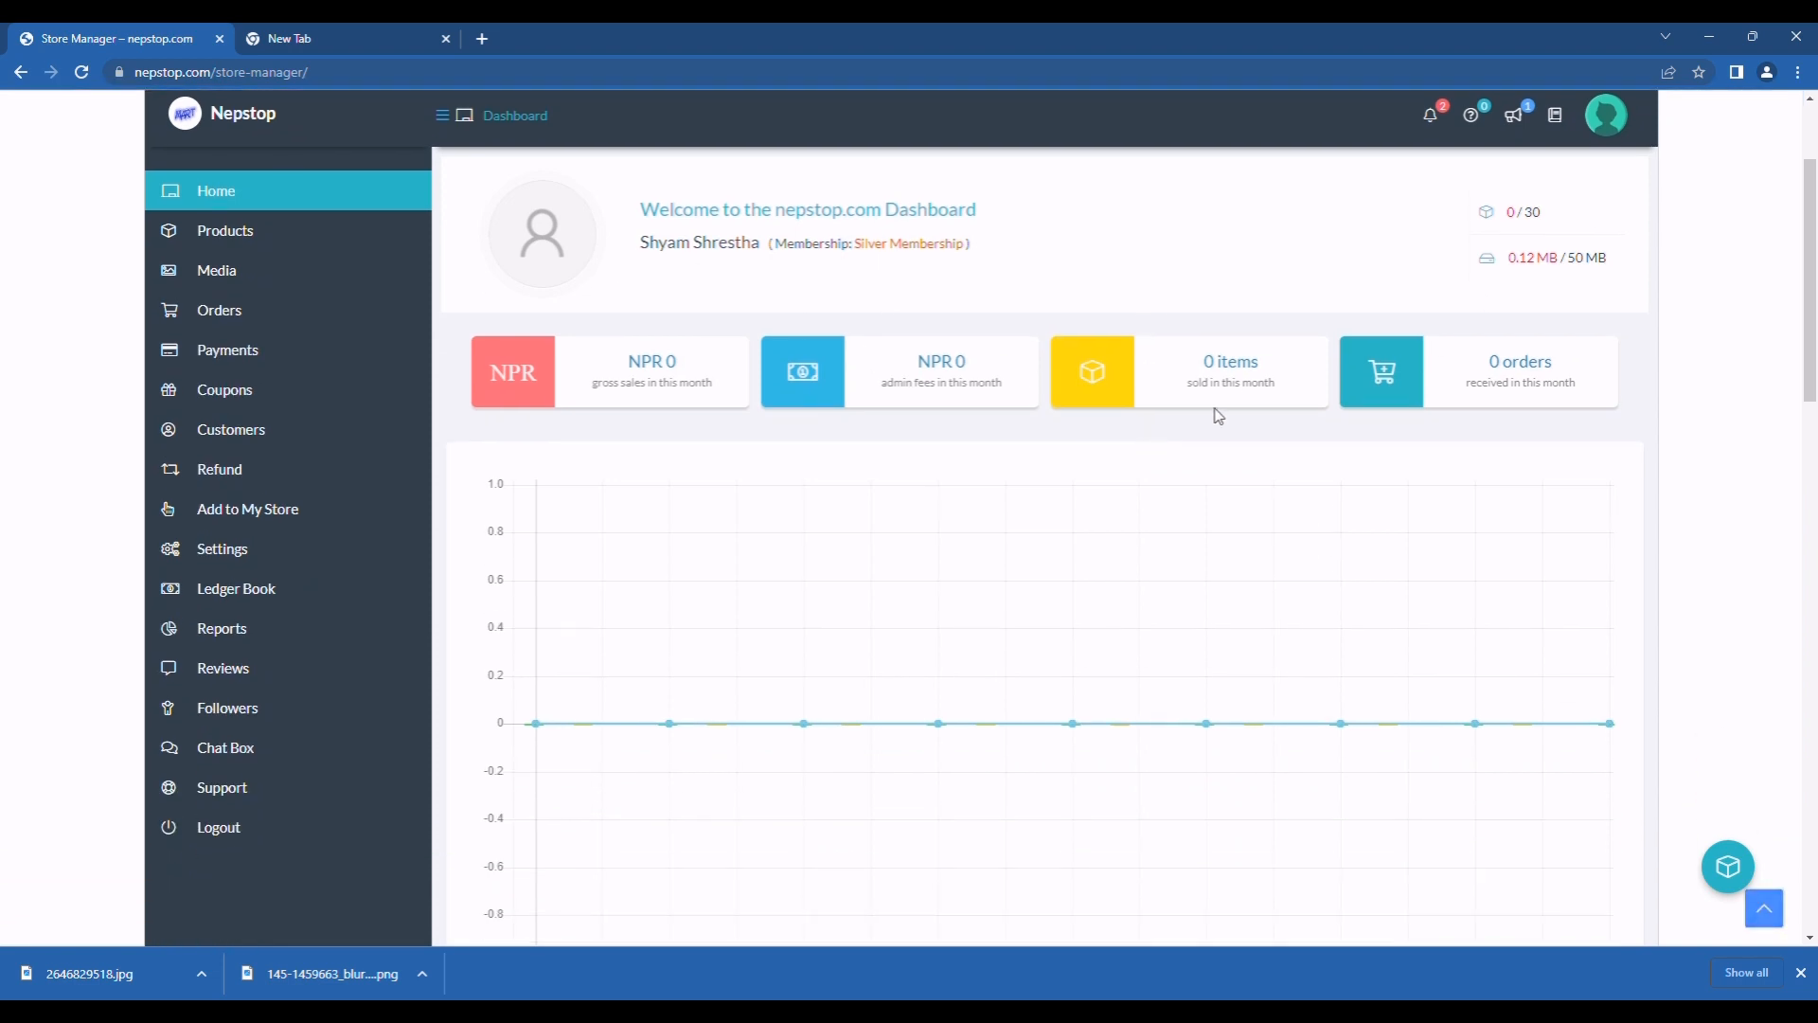
scroll(792, 463, "down", 12)
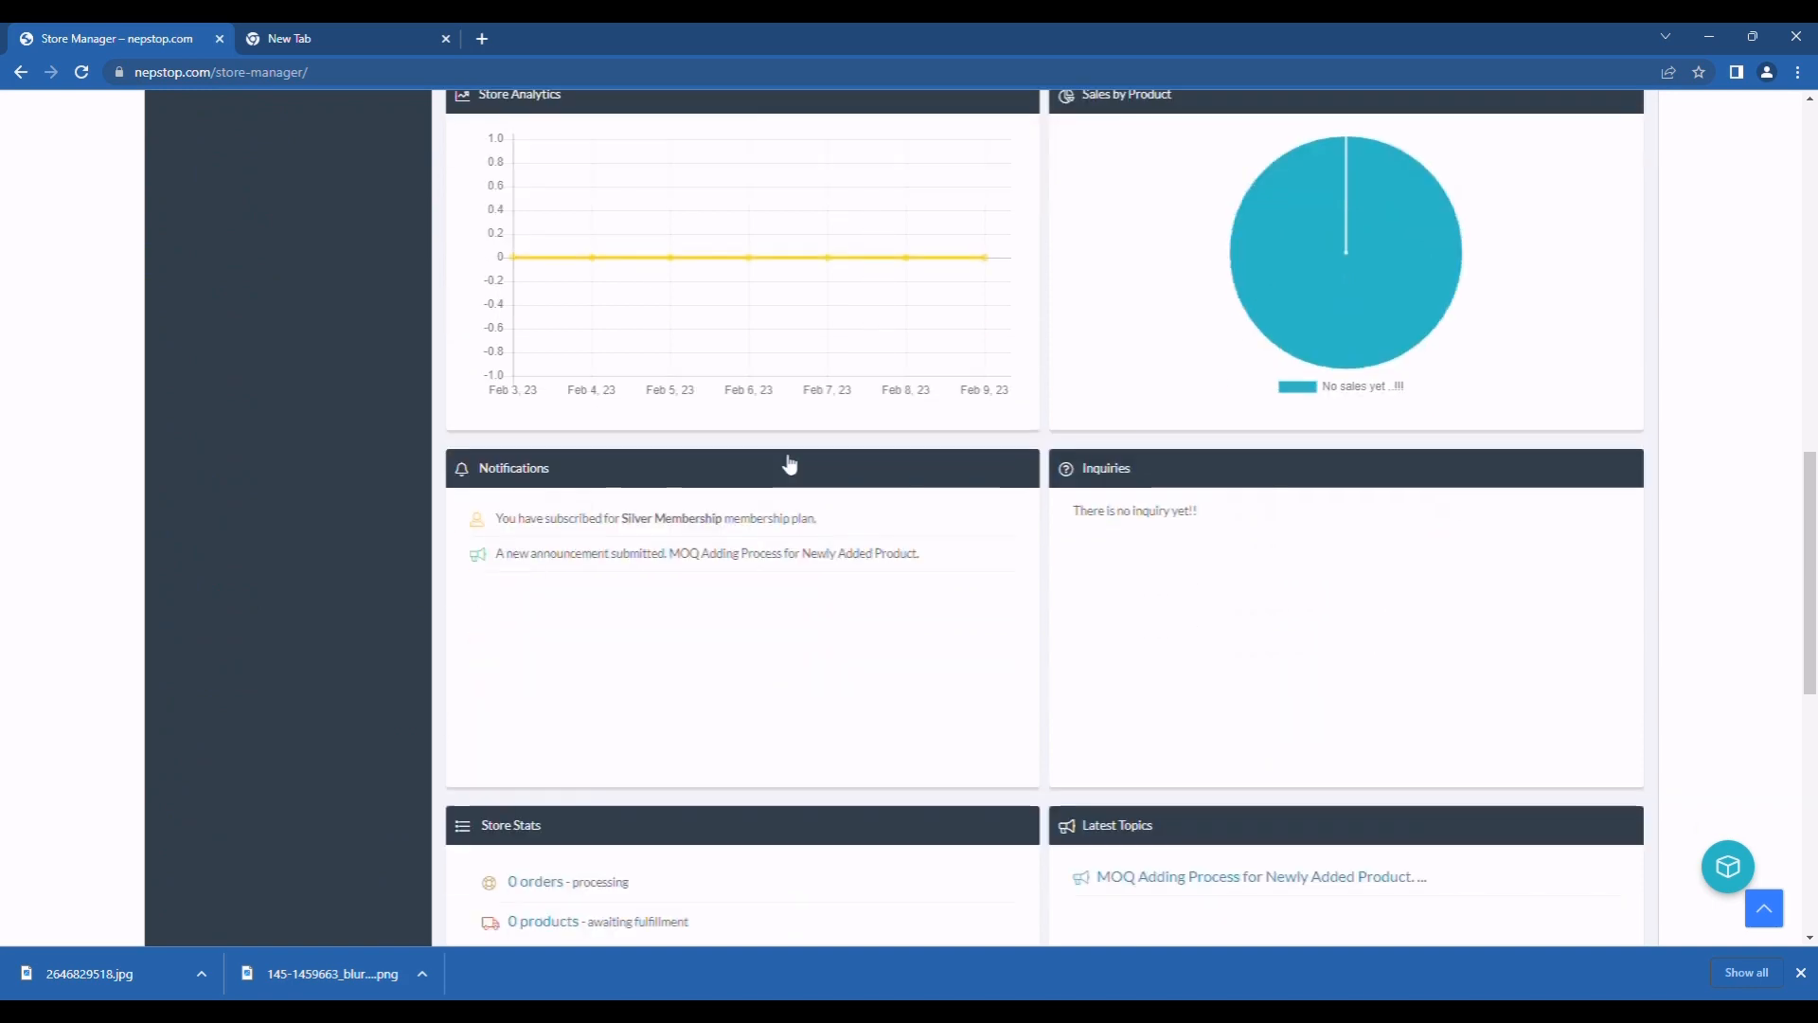
scroll(743, 483, "up", 6)
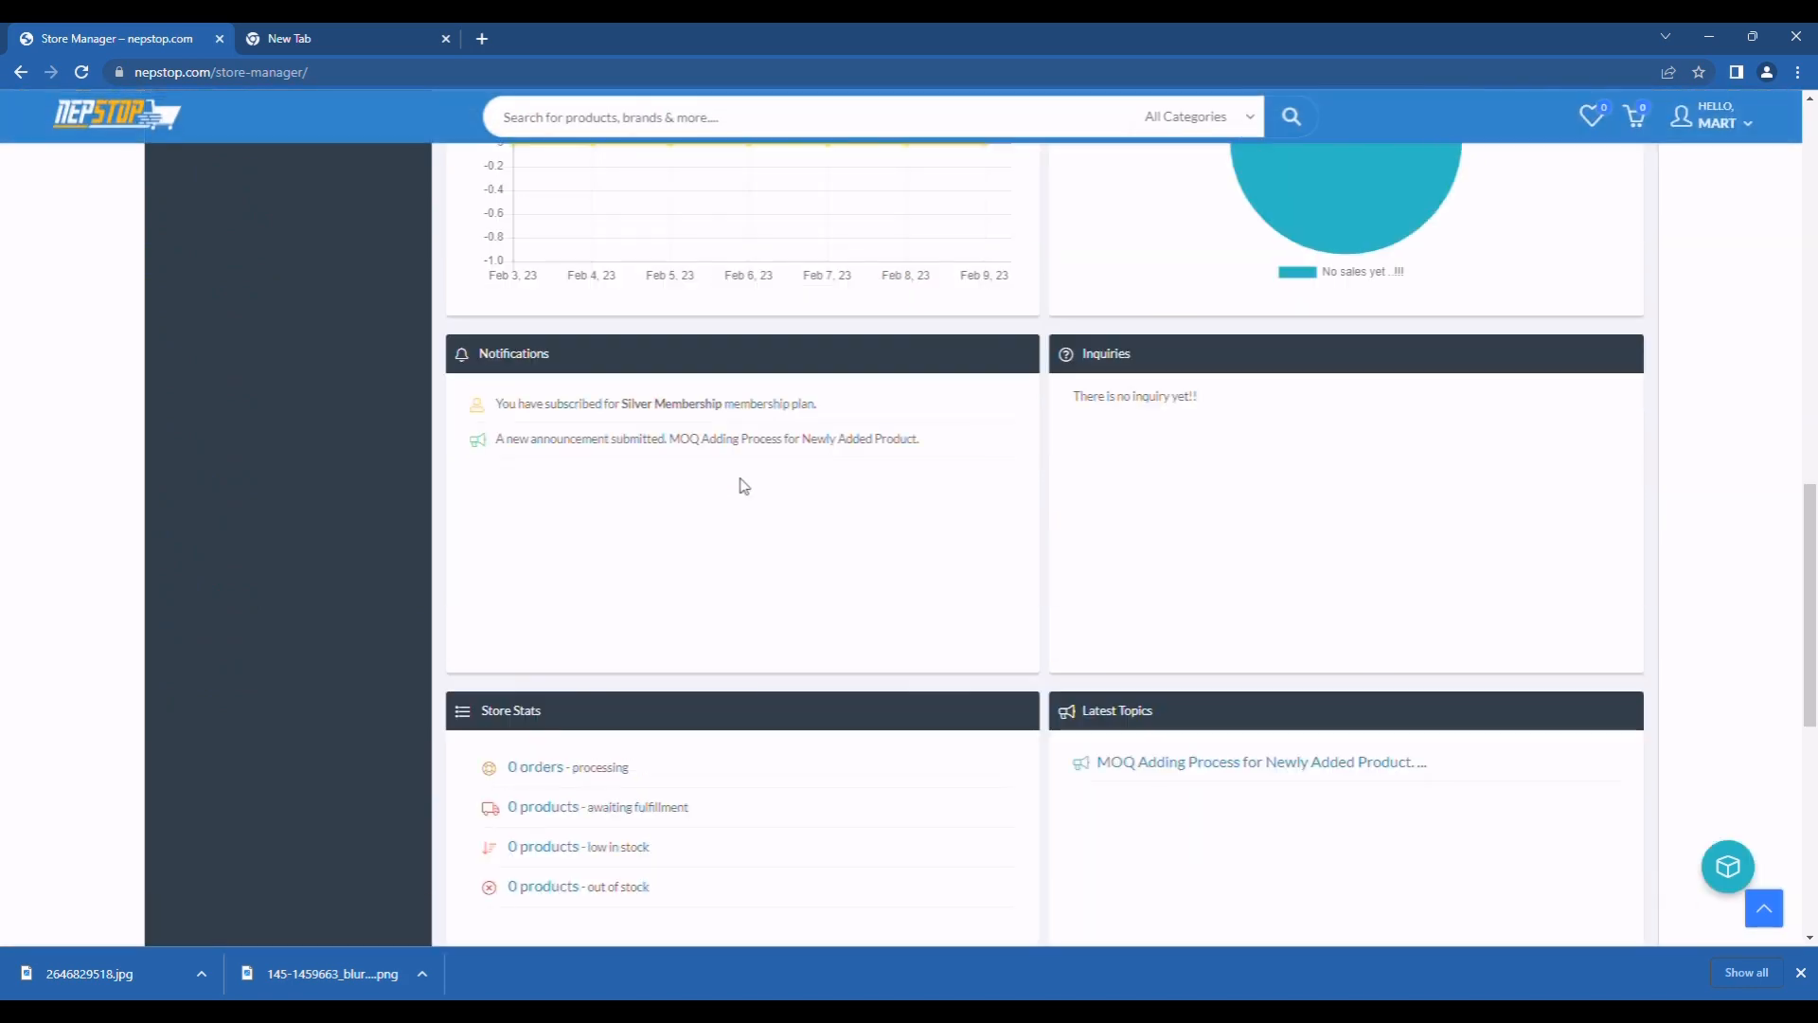
scroll(706, 488, "down", 4)
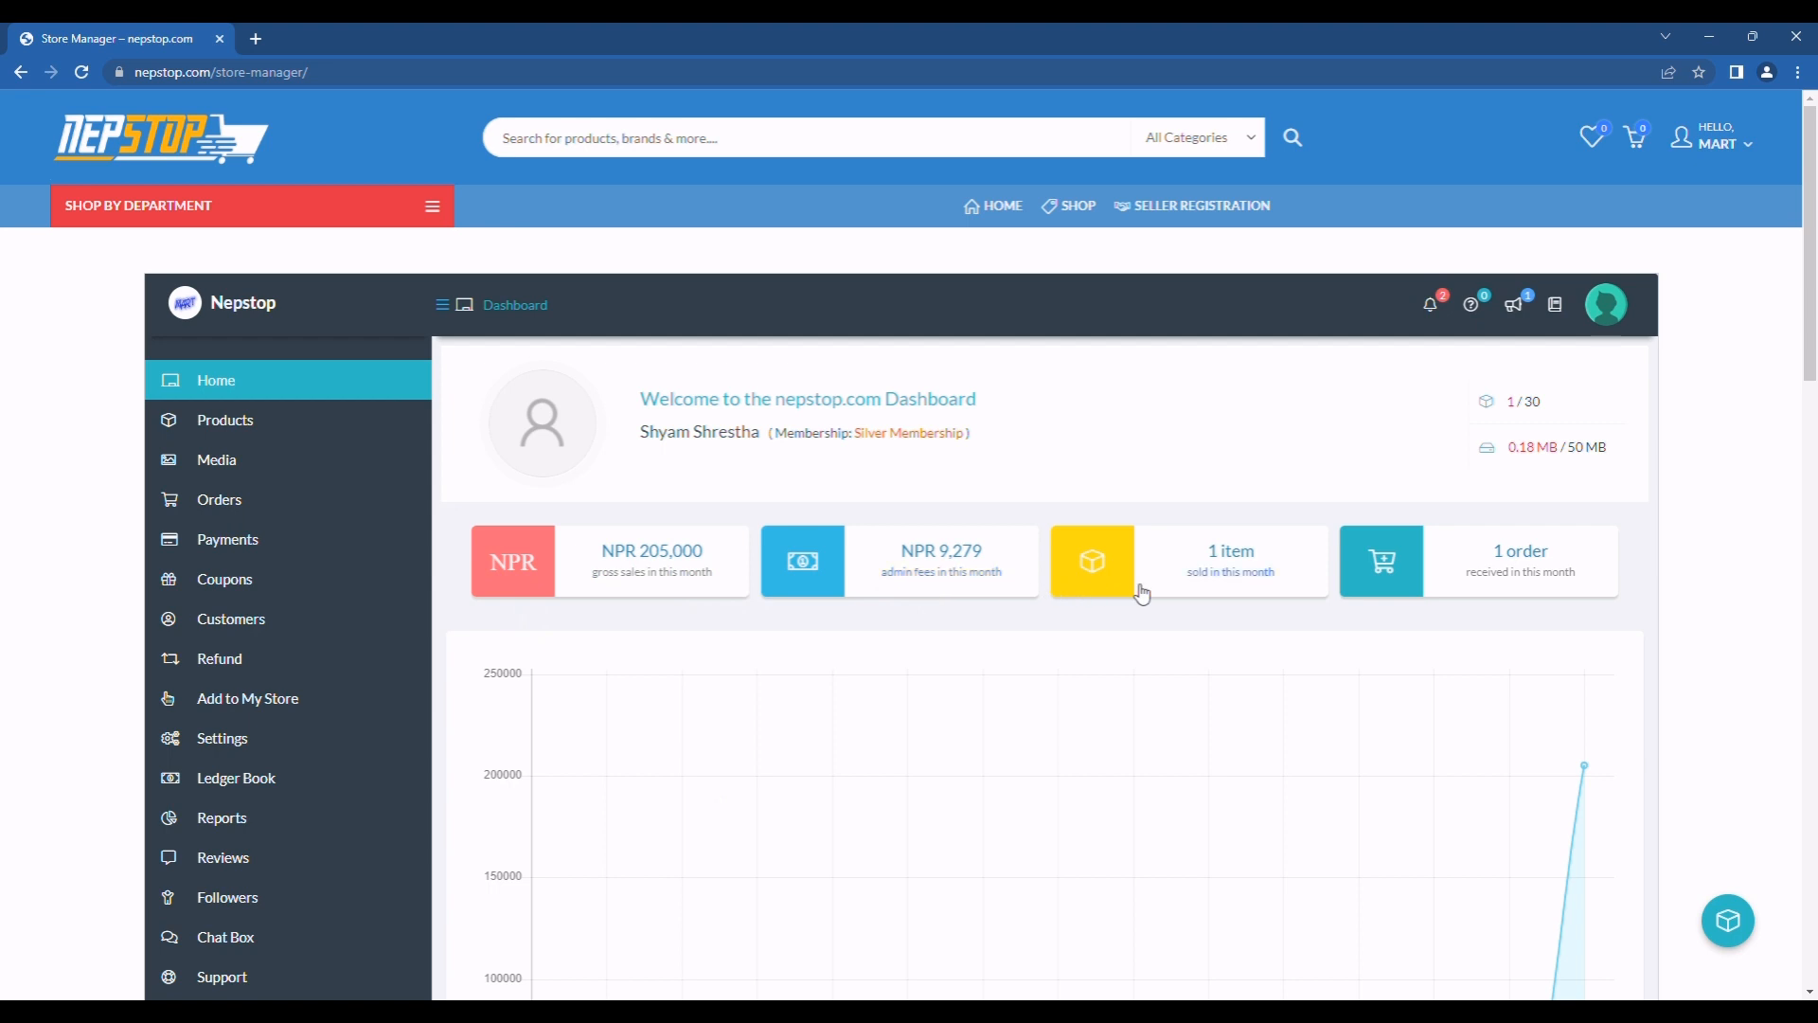
scroll(1207, 573, "down", 4)
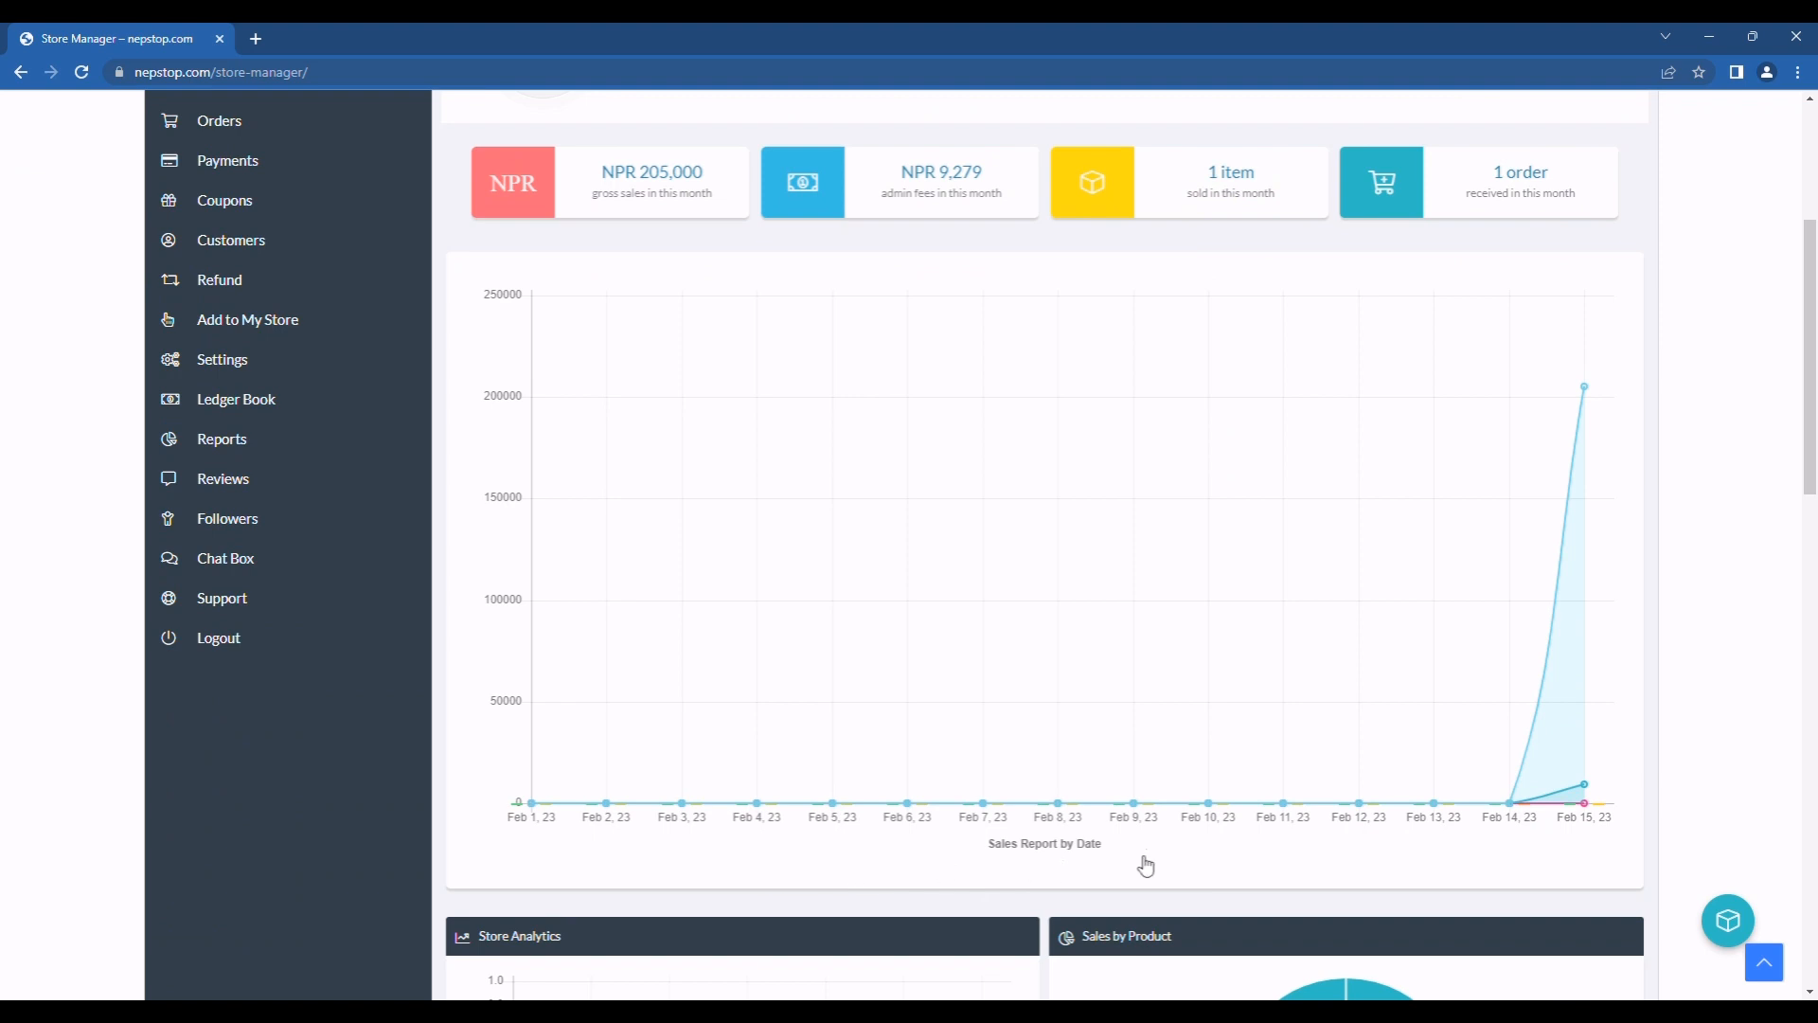
scroll(1155, 674, "down", 5)
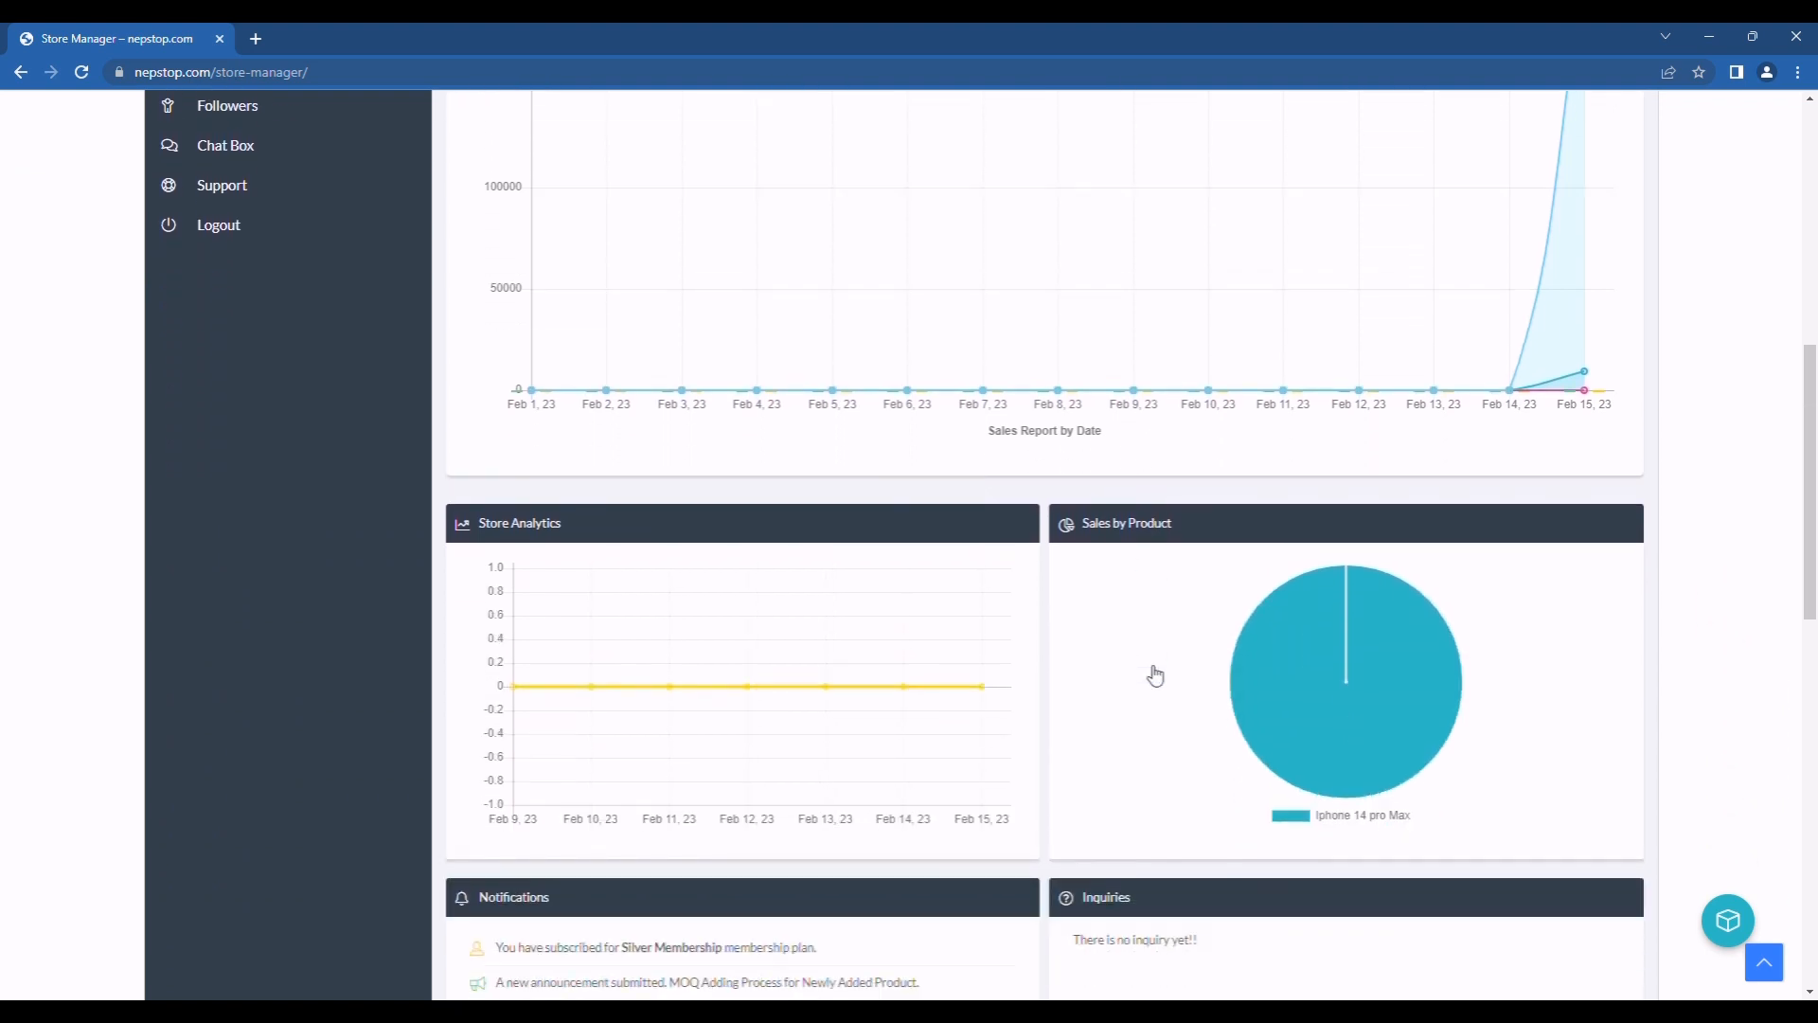
scroll(1384, 653, "down", 3)
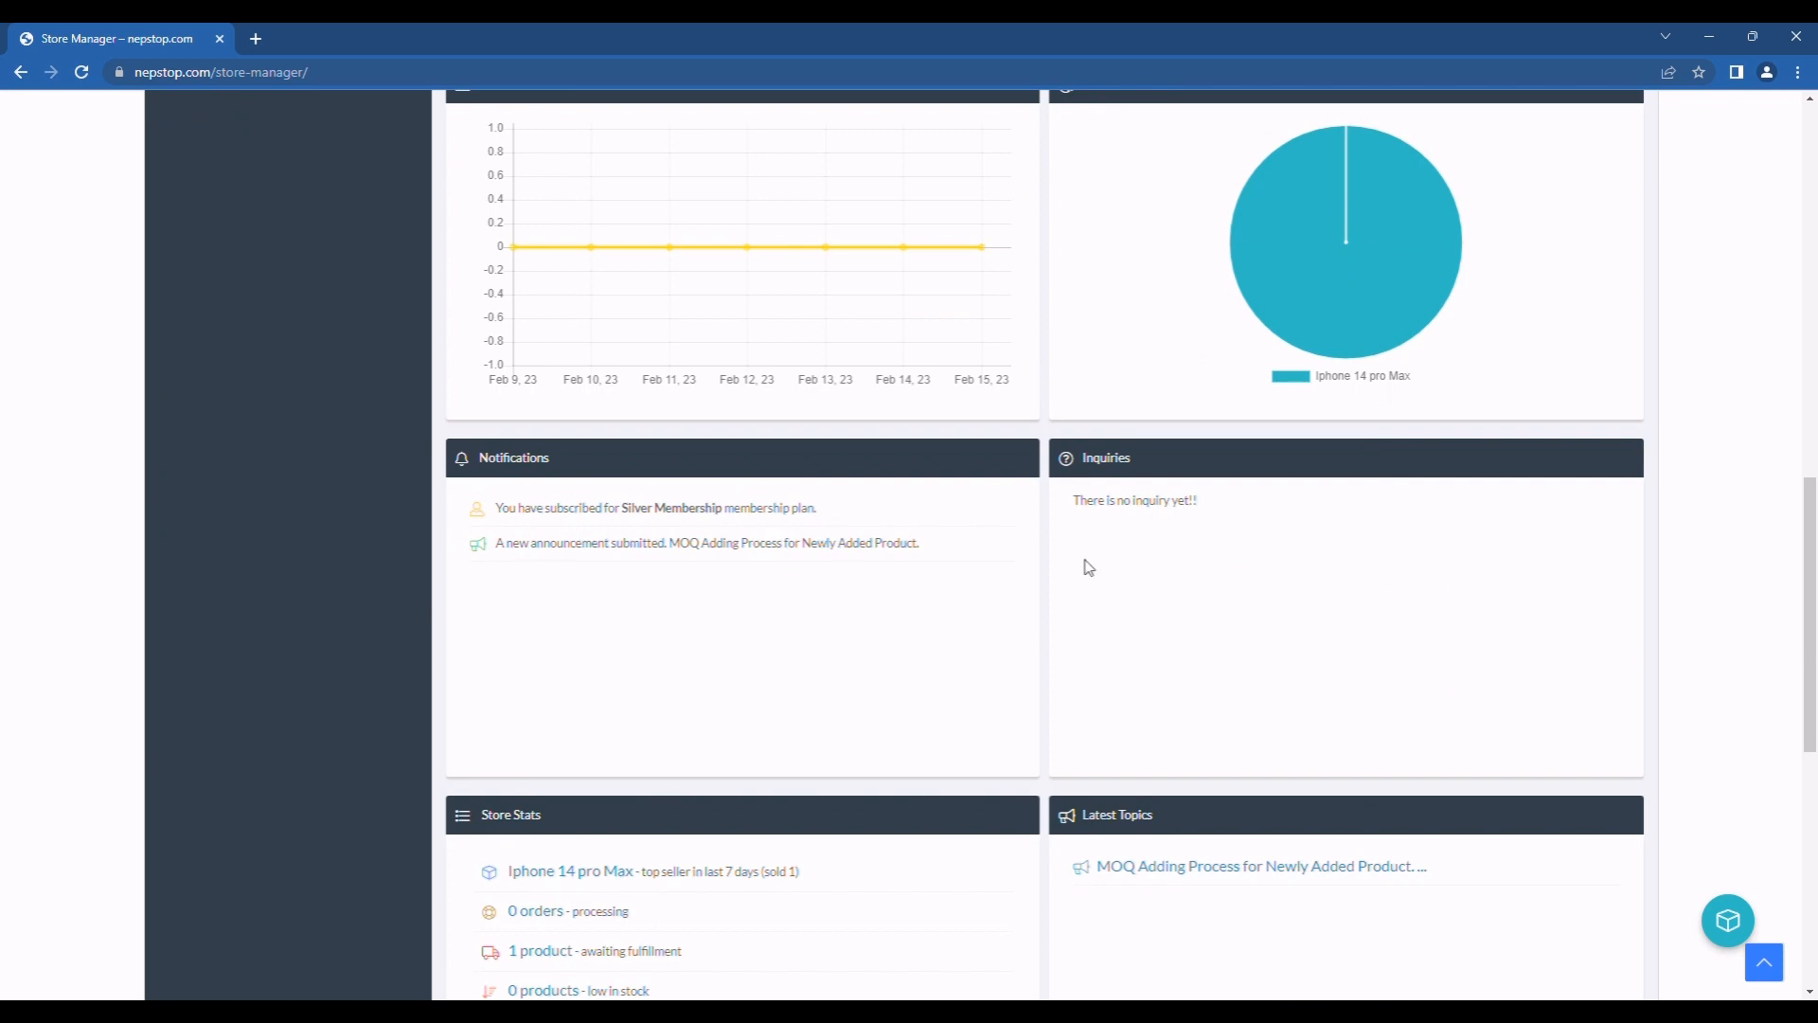
scroll(1421, 509, "up", 15)
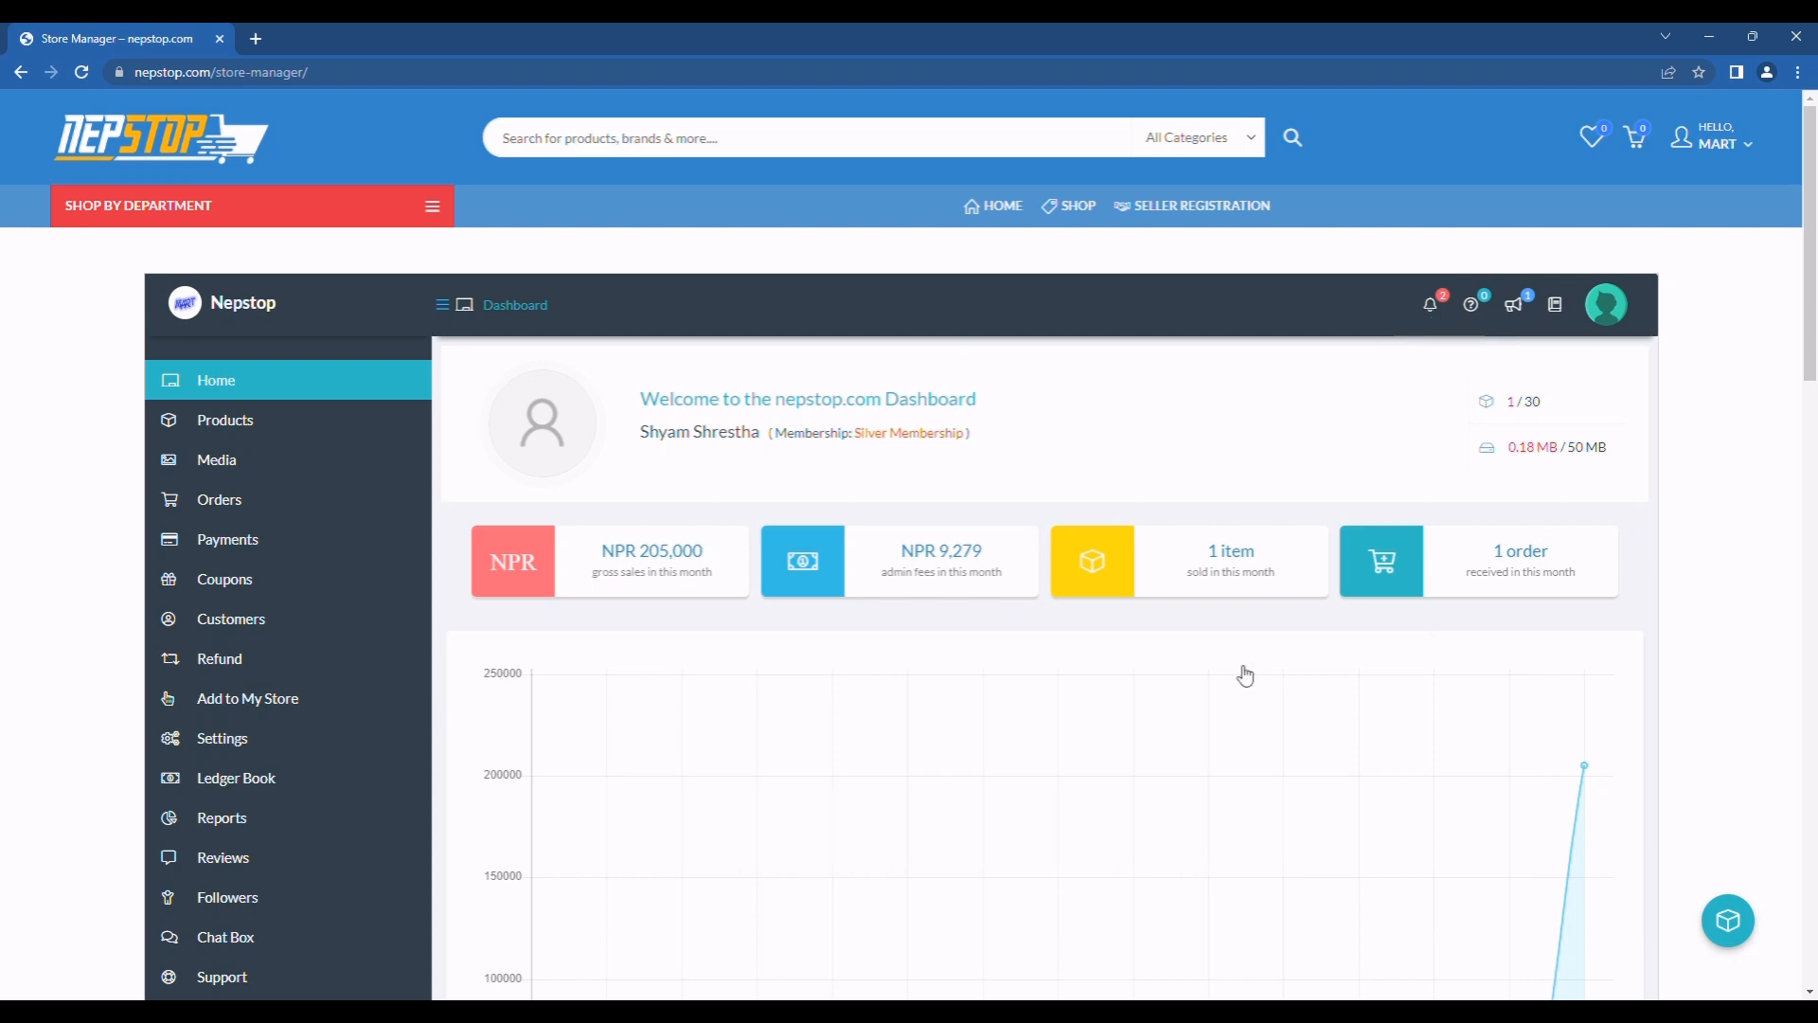
scroll(1241, 673, "down", 13)
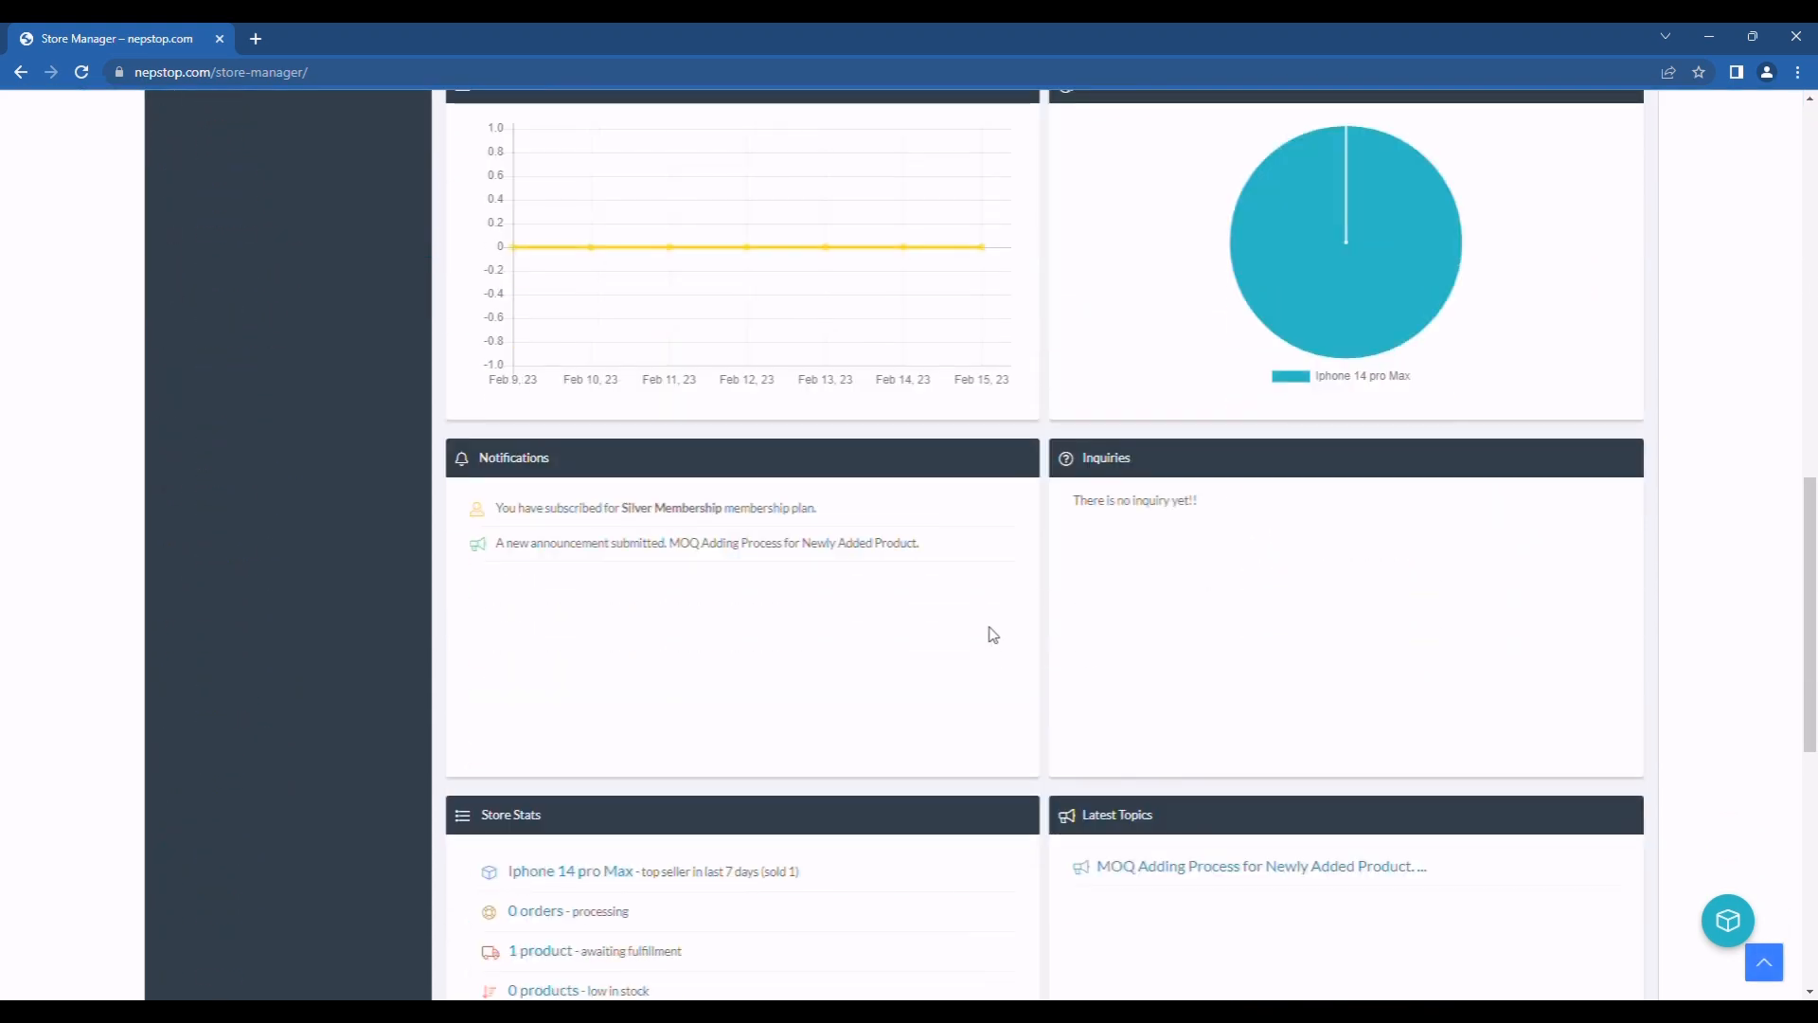
scroll(698, 666, "down", 3)
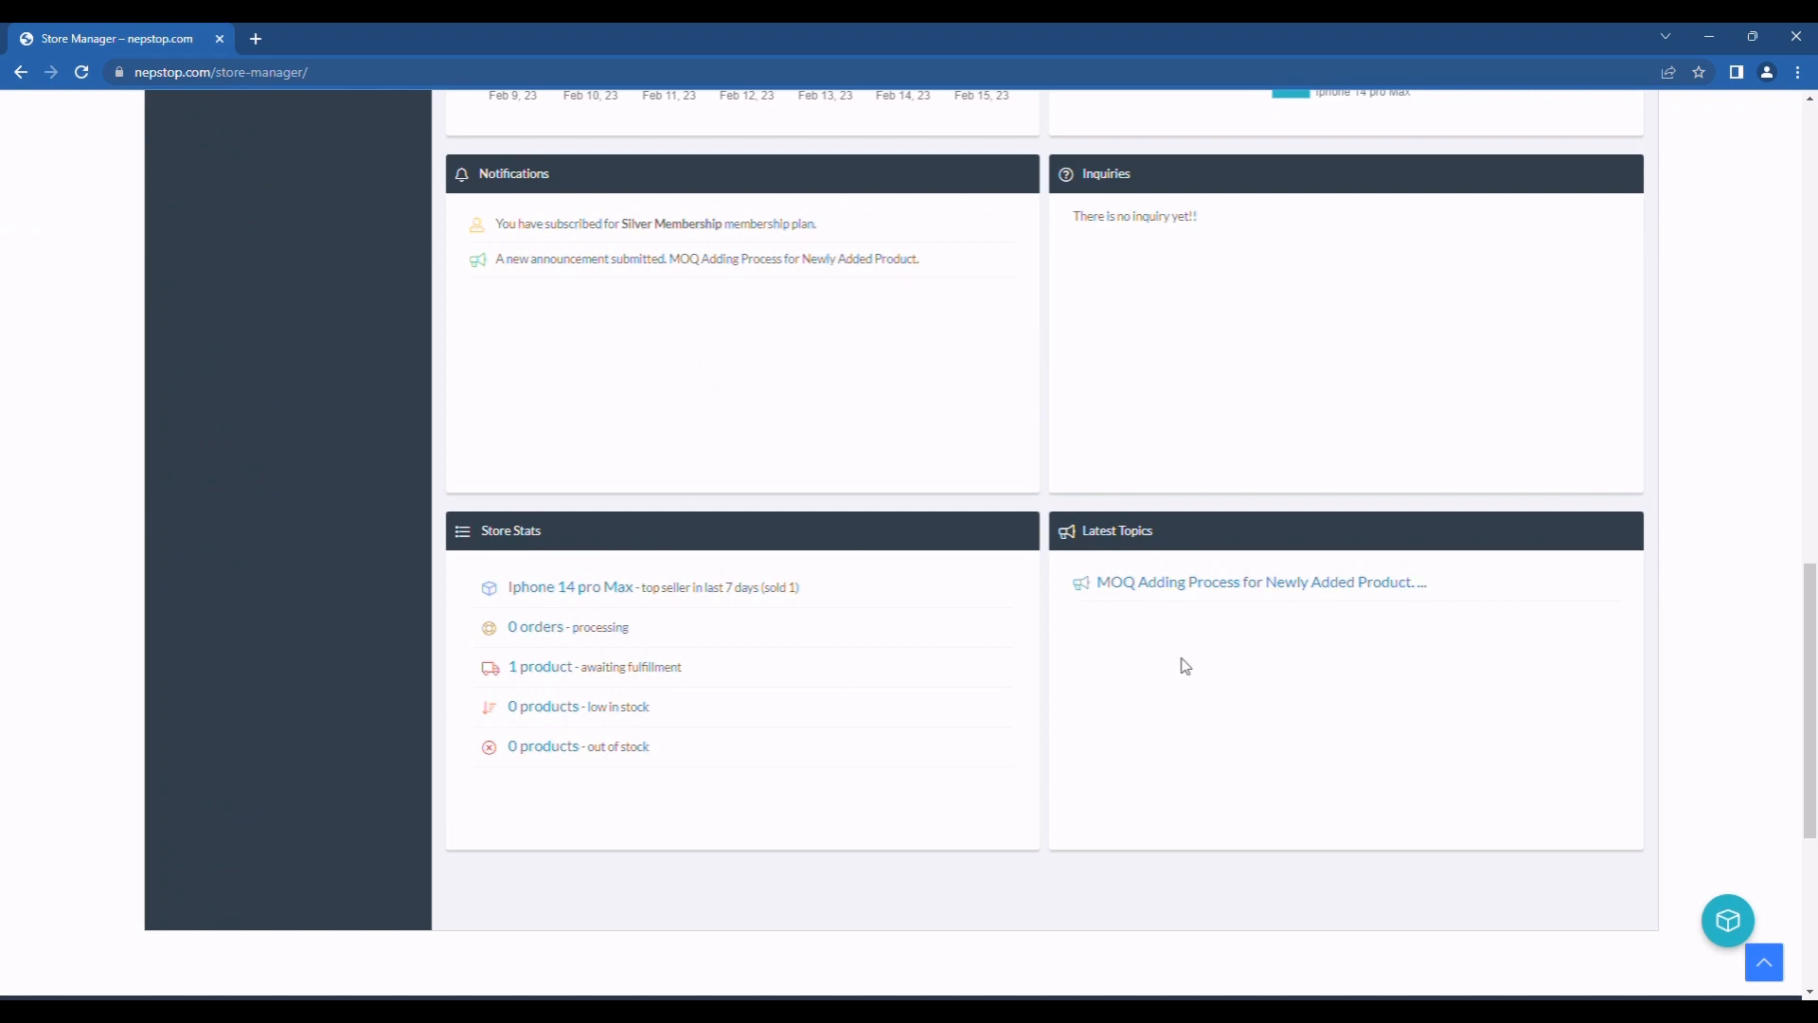
scroll(649, 657, "up", 16)
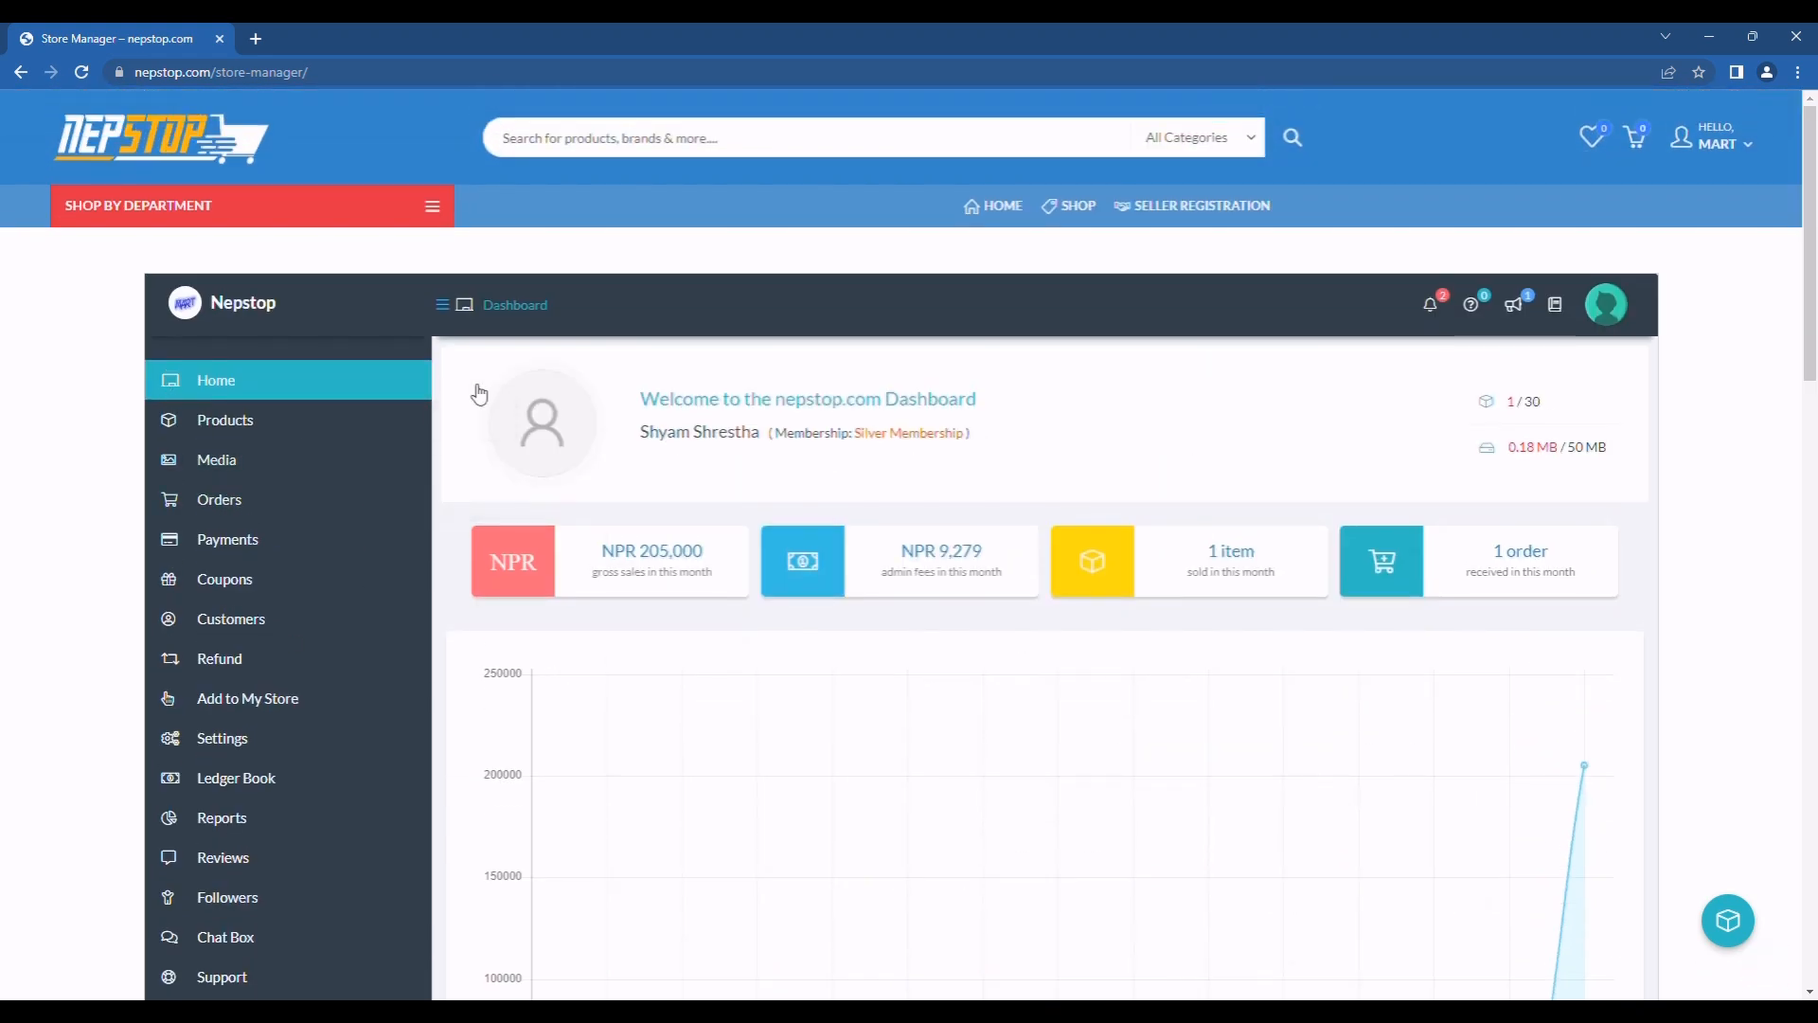
Step: Look over the store's product list and open the media manager
mouse_move(261, 417)
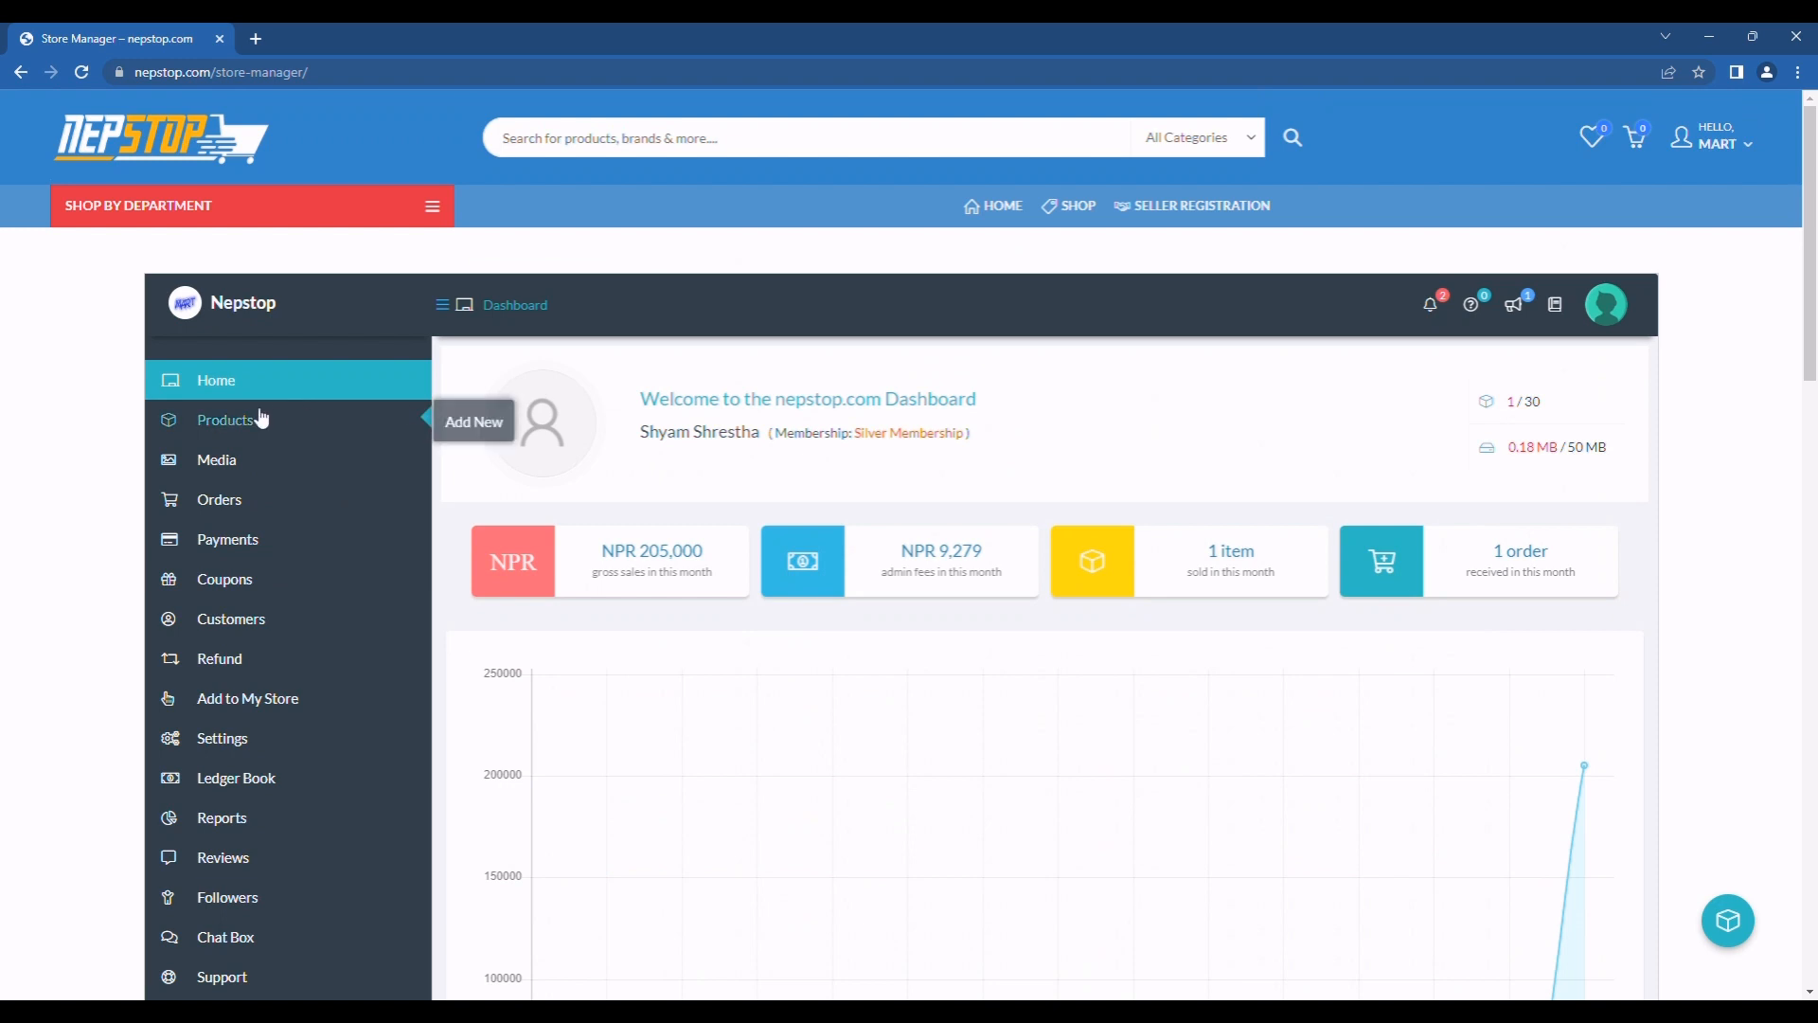
left_click(202, 434)
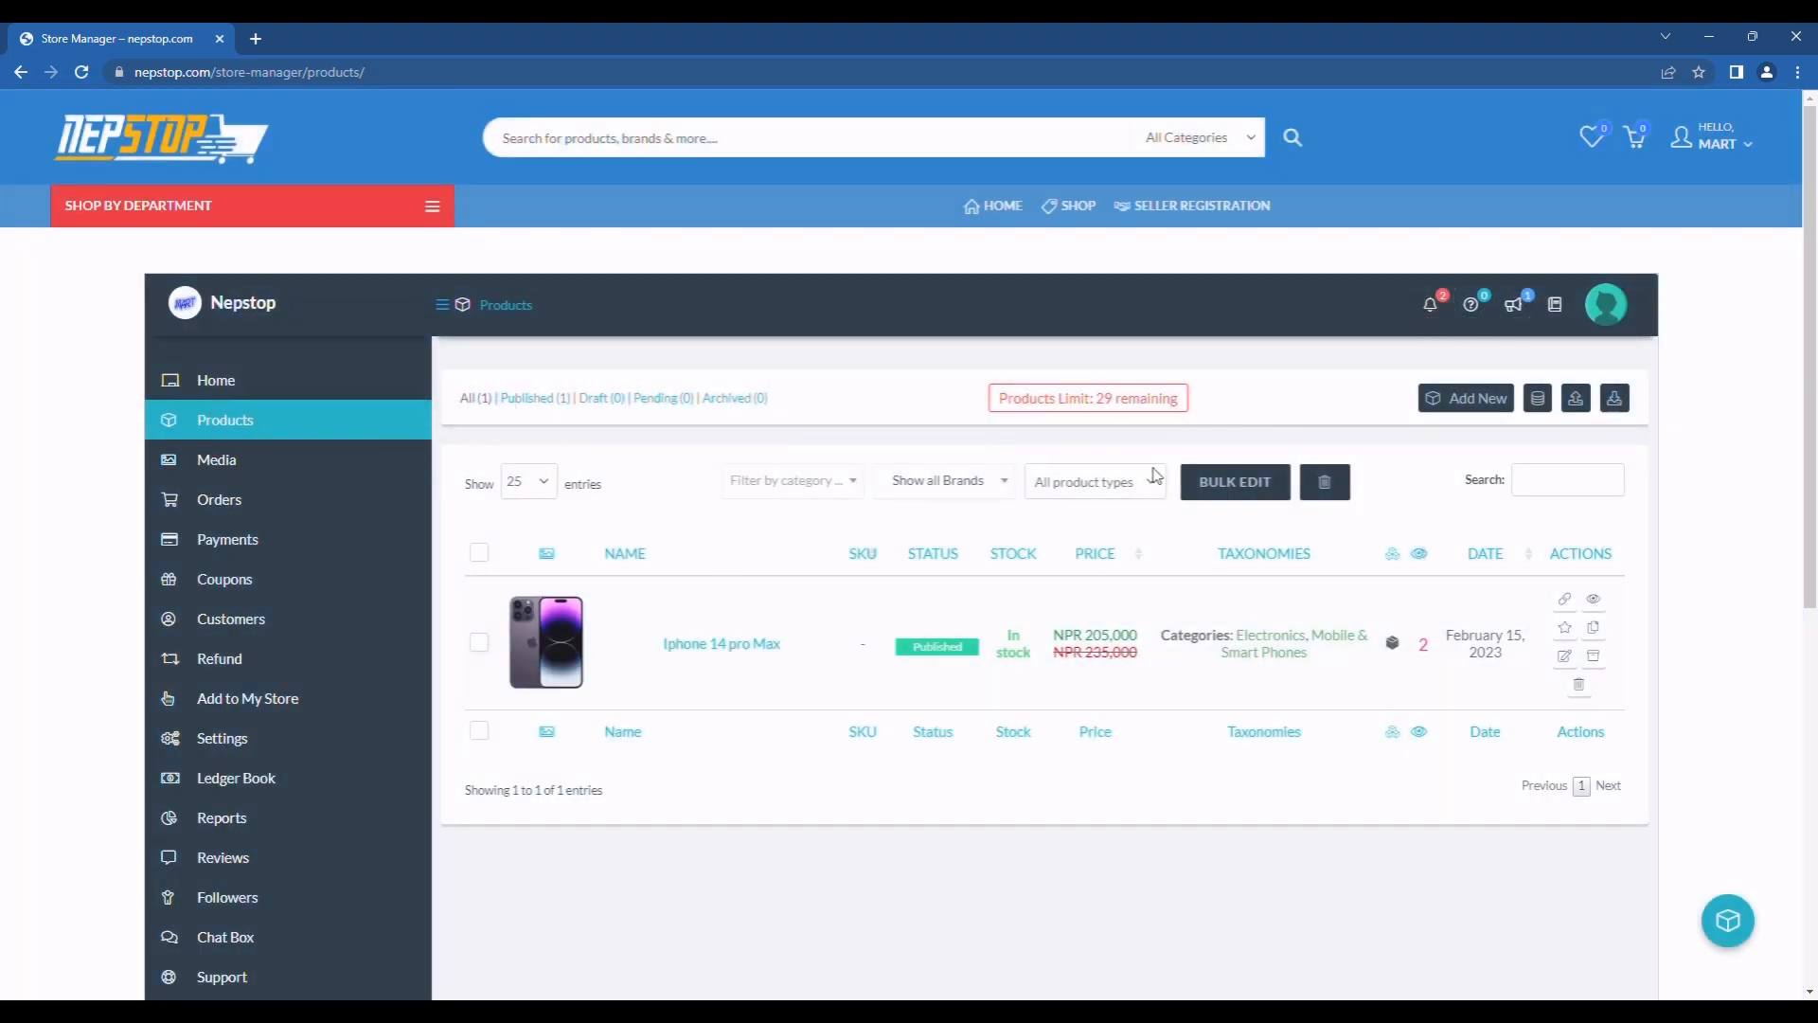
scroll(1156, 474, "down", 1)
left_click(221, 369)
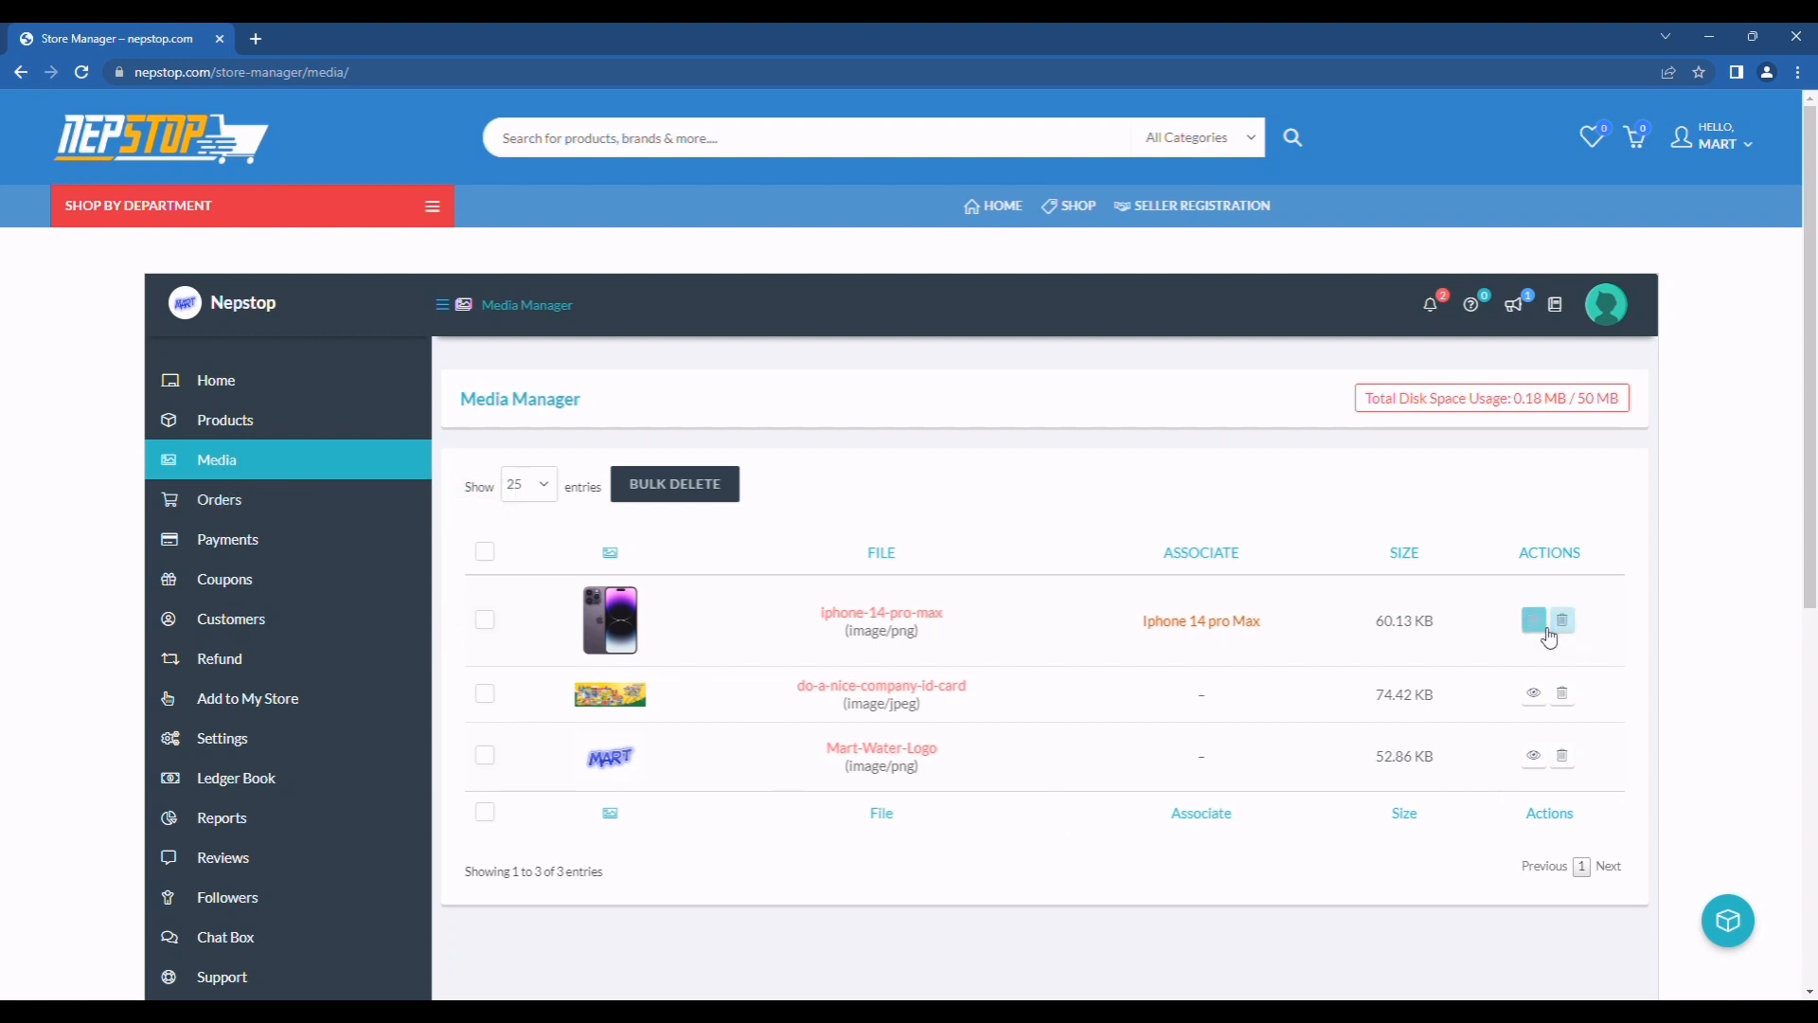
Step: Open the store's orders list and look over the order details and available actions
left_click(240, 506)
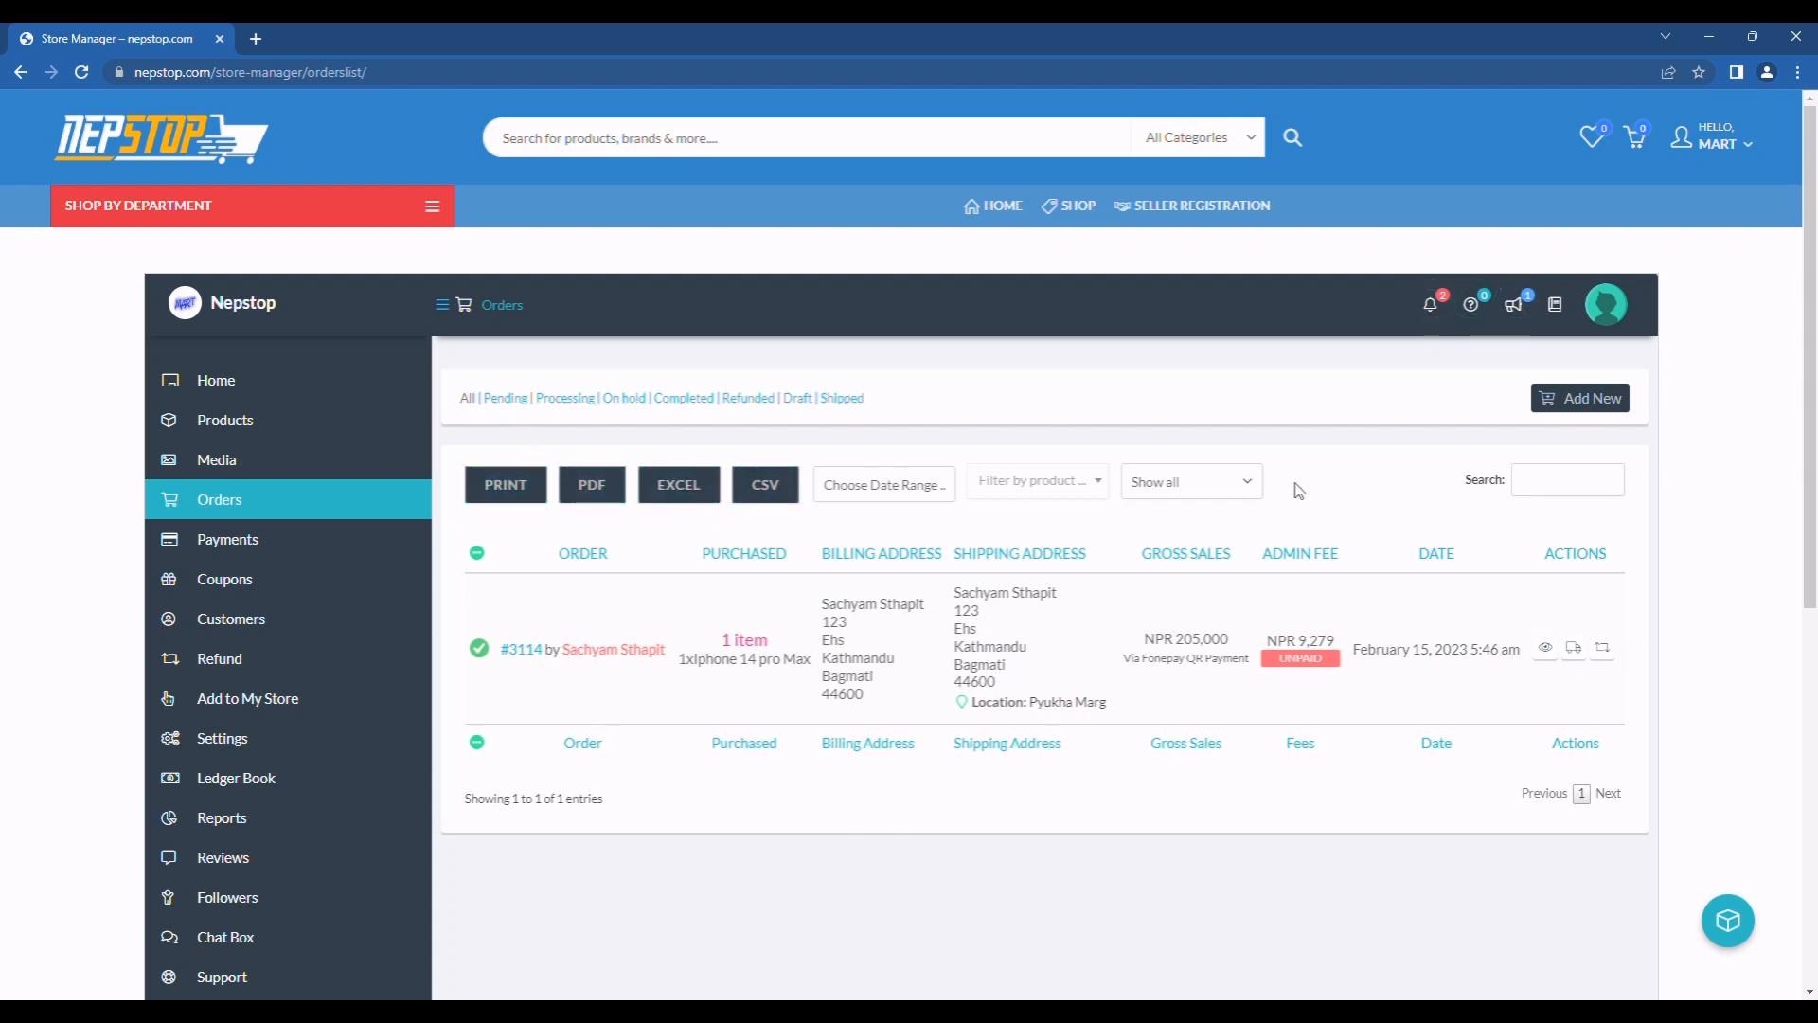
scroll(1132, 696, "down", 2)
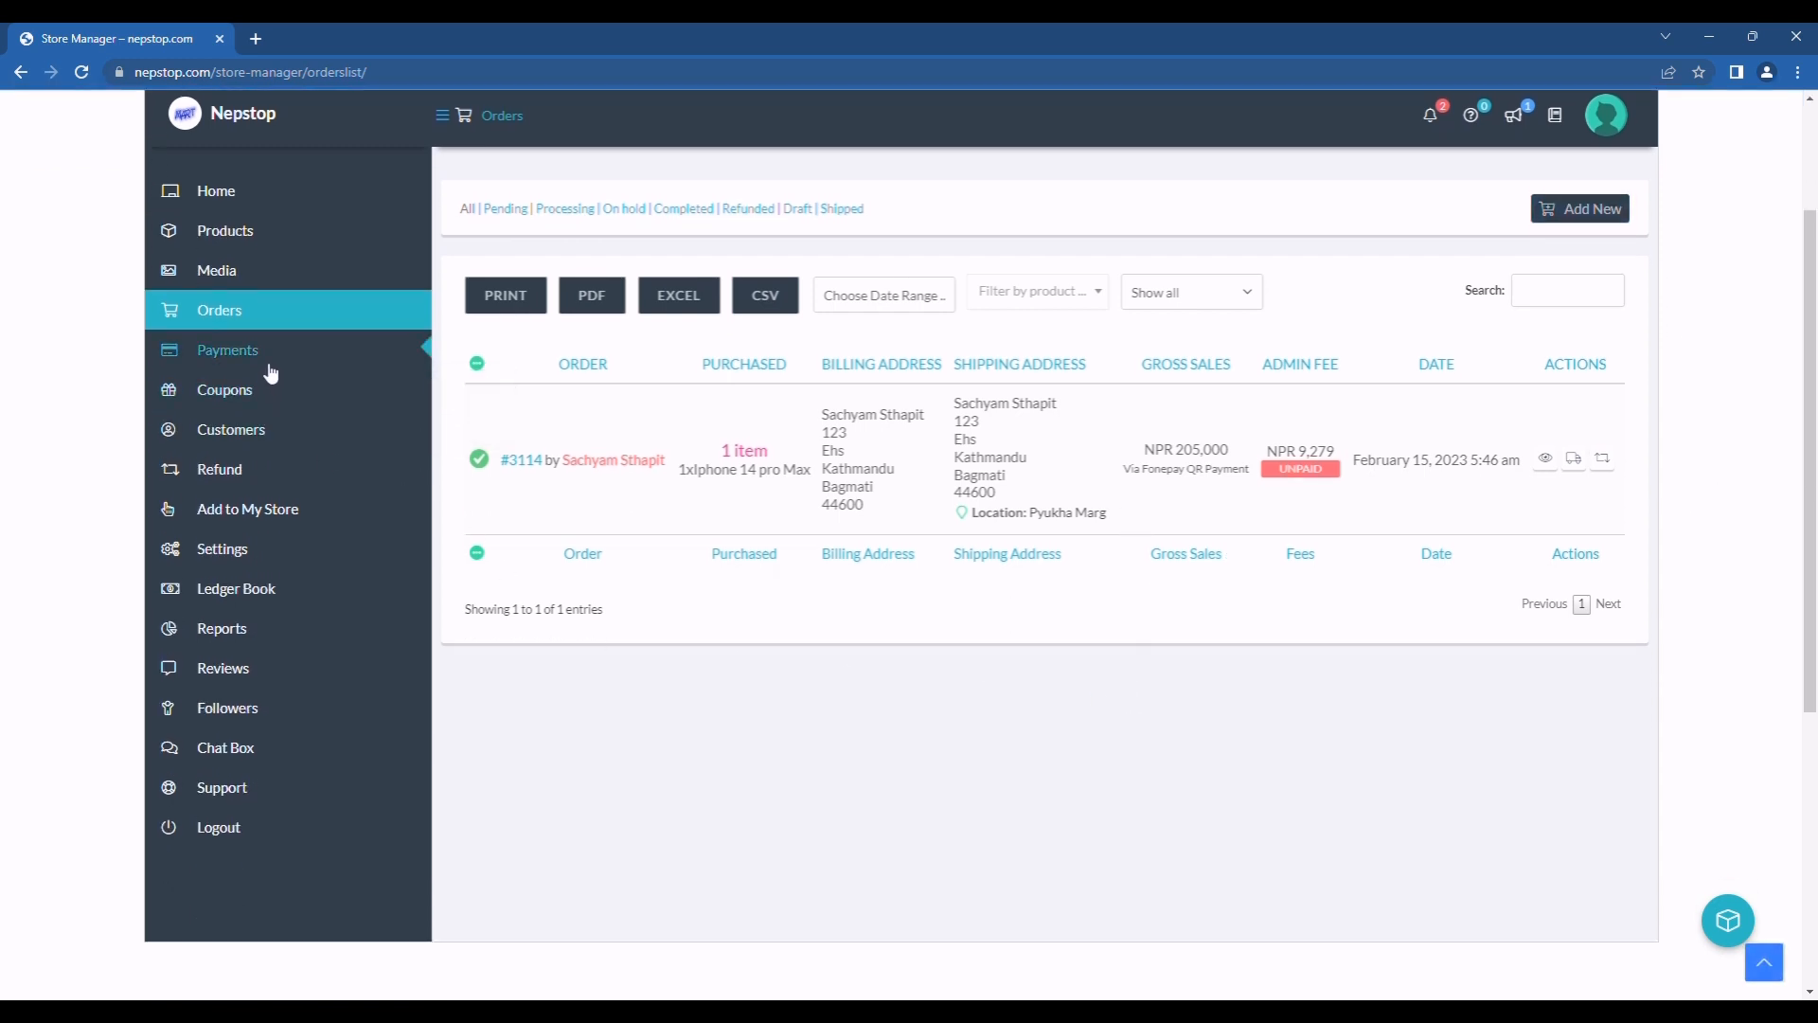
mouse_move(234, 402)
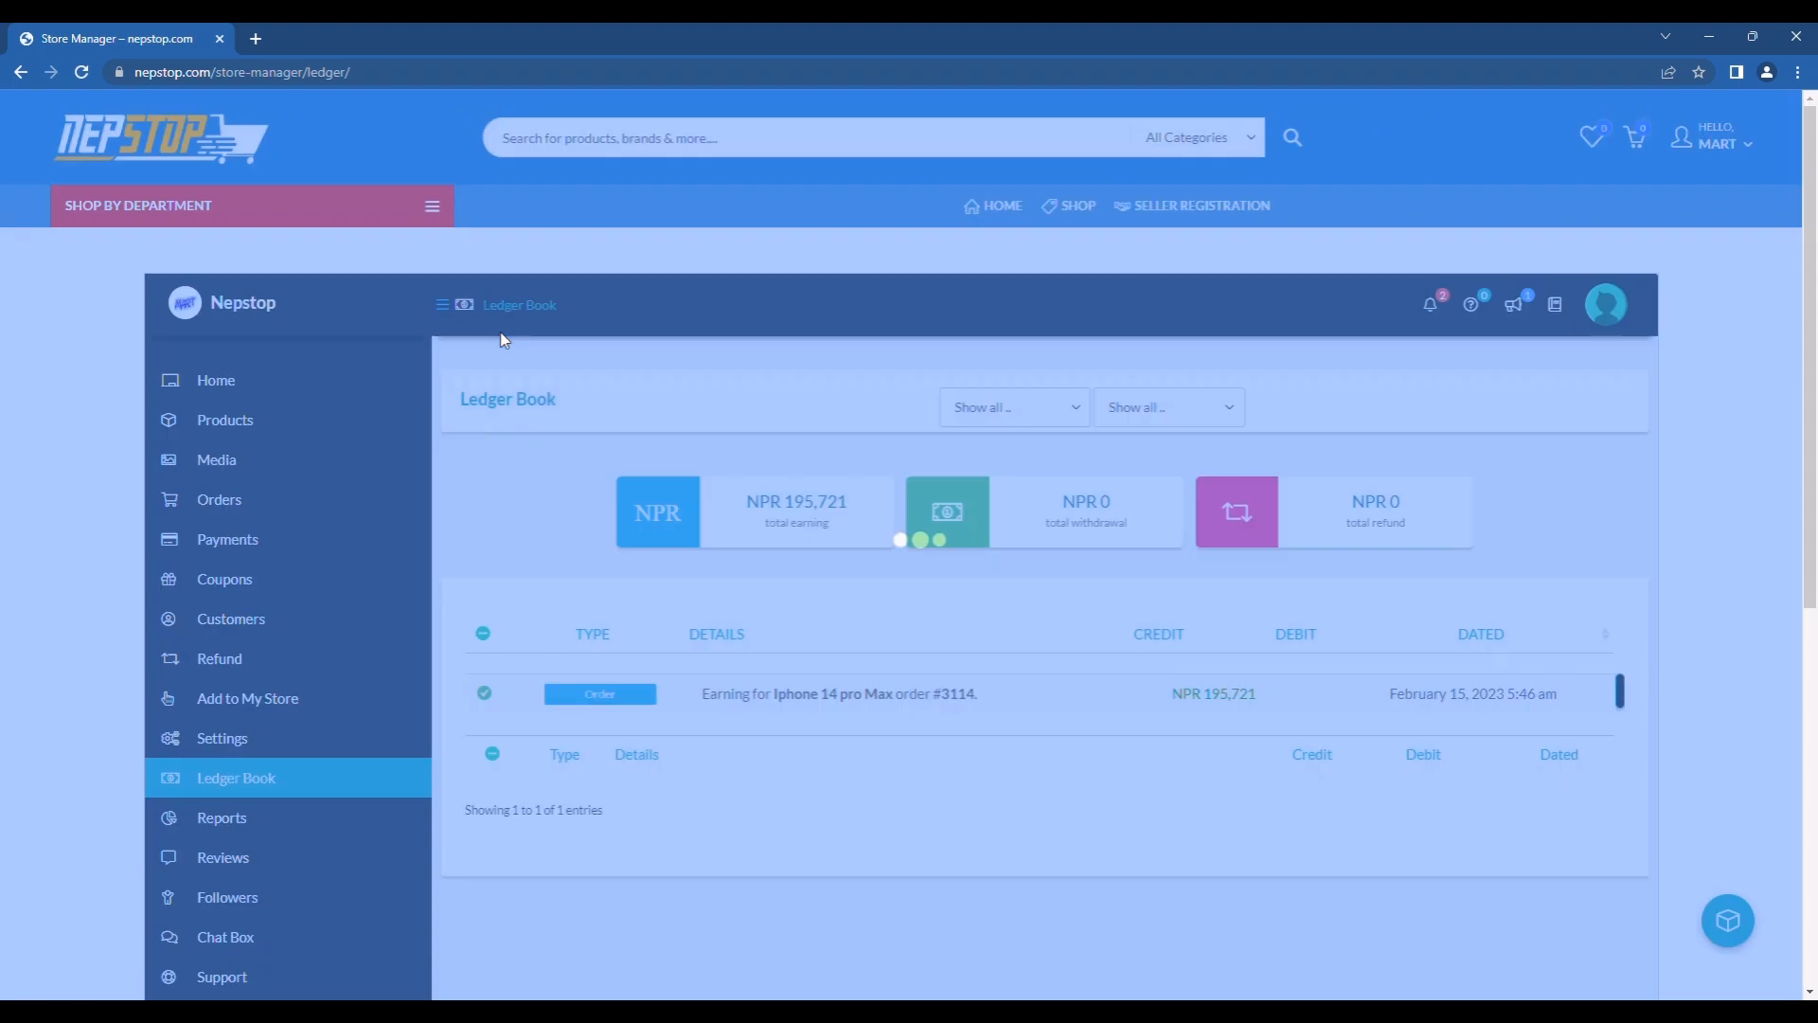
Step: Look over the ledger book entries and open the sales by date report for the last 7 days
scroll(900, 403, "down", 1)
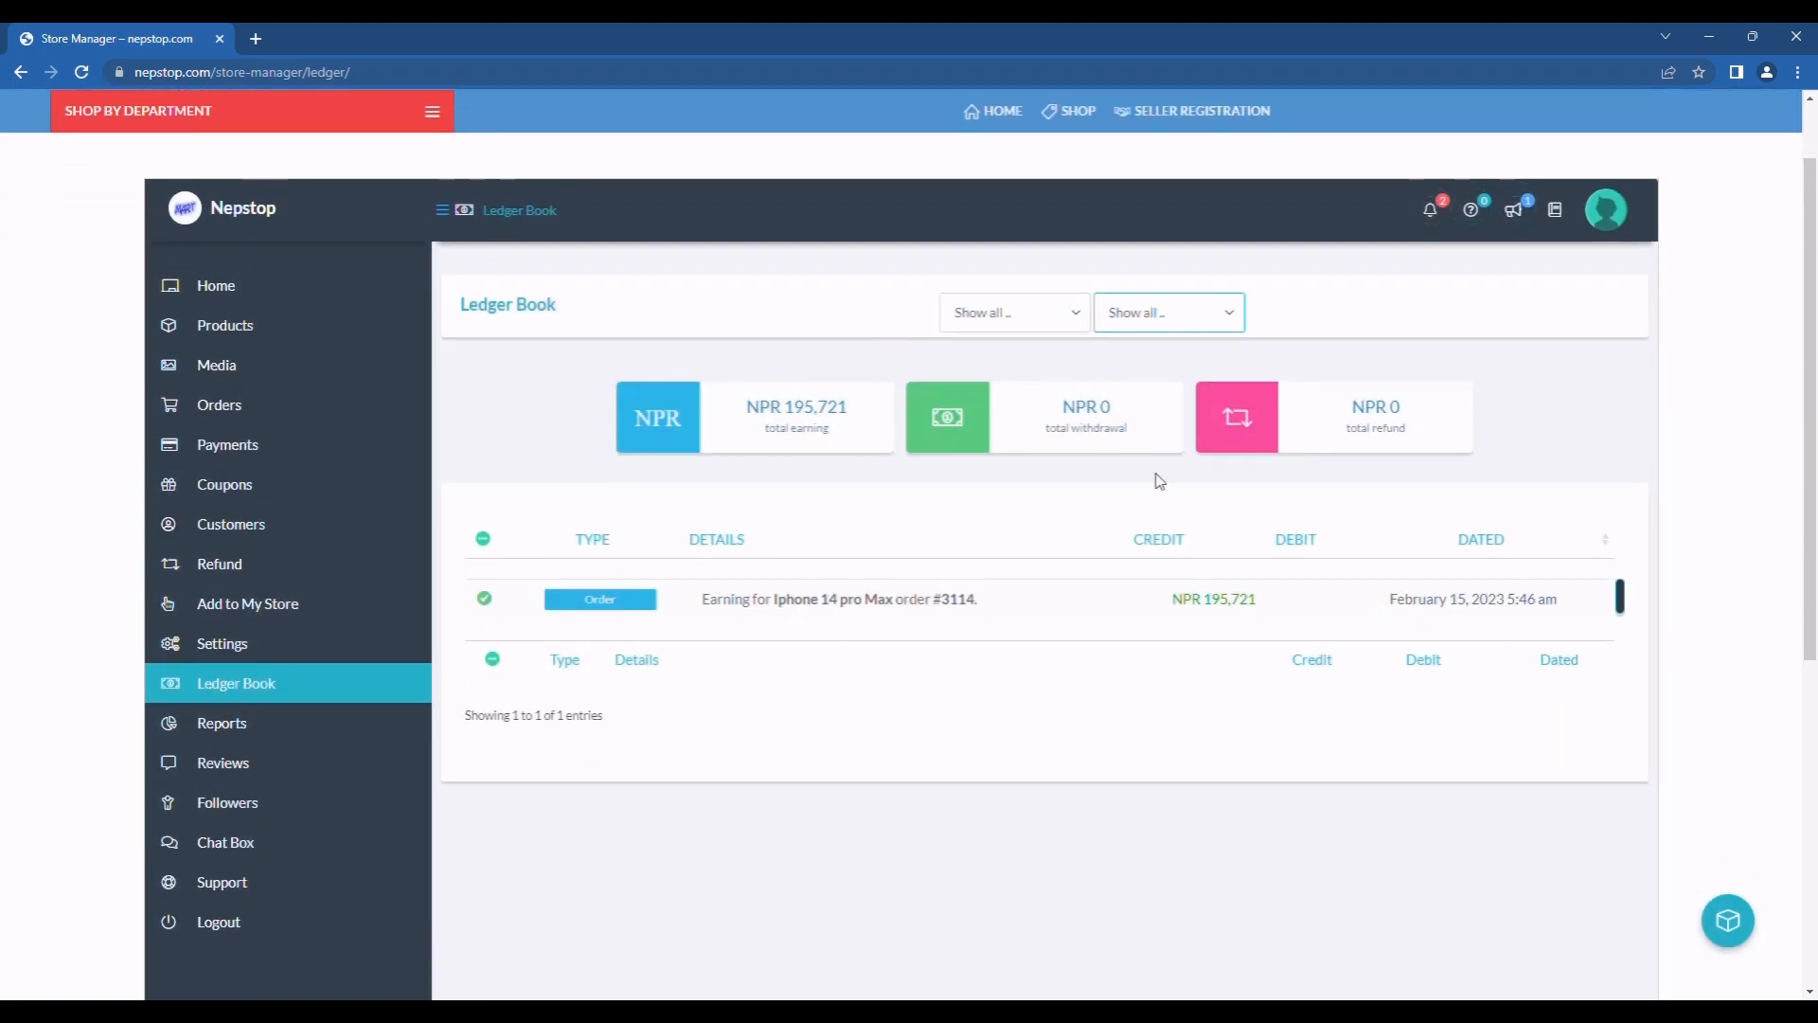
left_click(242, 729)
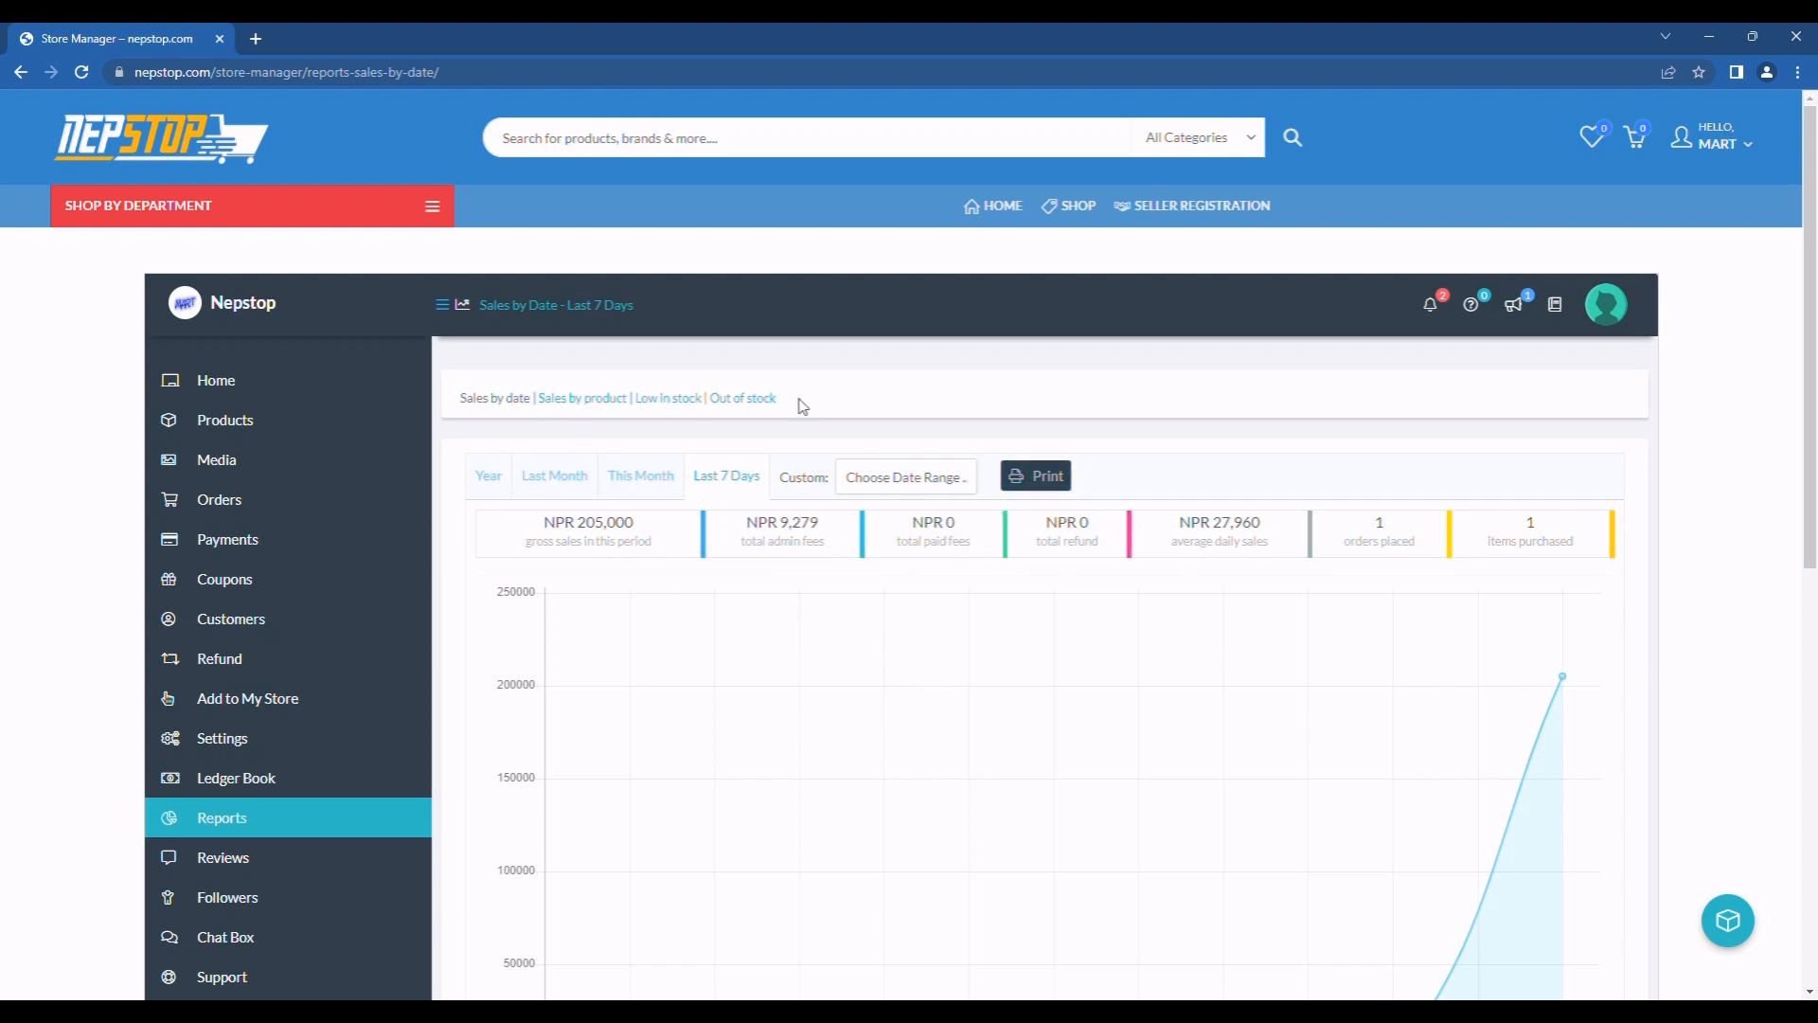
scroll(1104, 409, "down", 4)
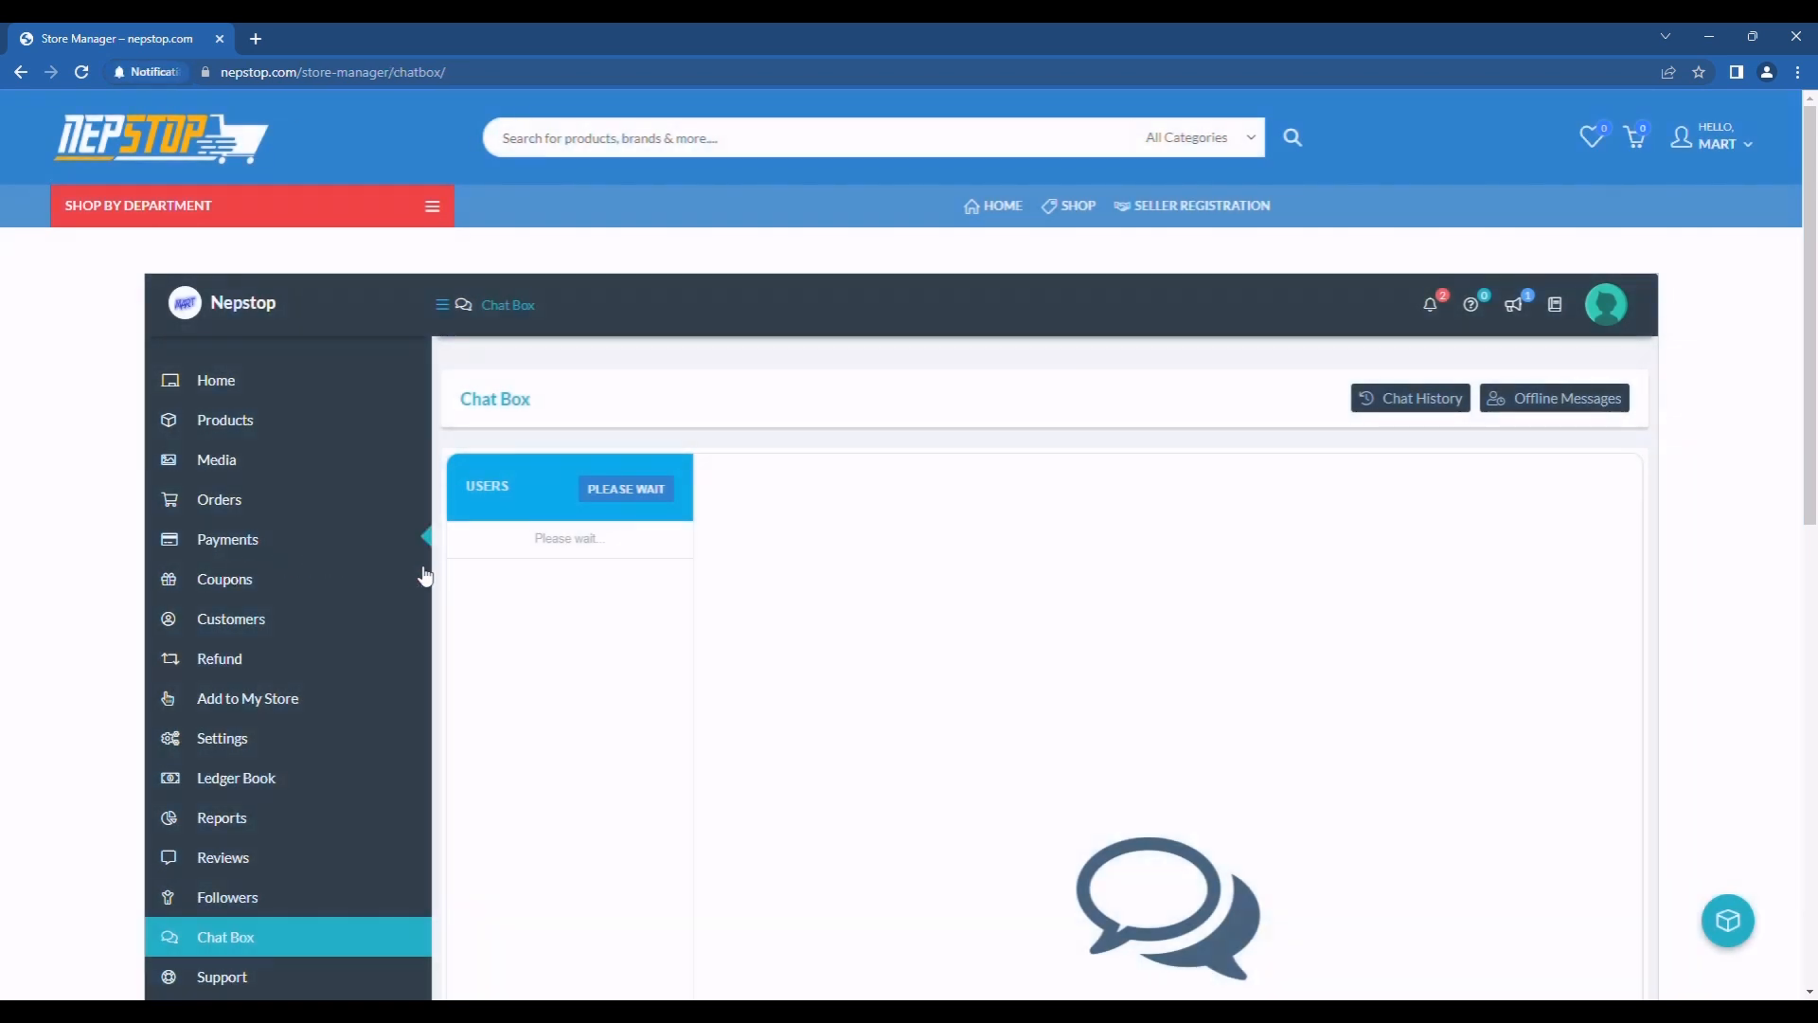
Step: Toggle the store operator's online status in the chat box
left_click(647, 492)
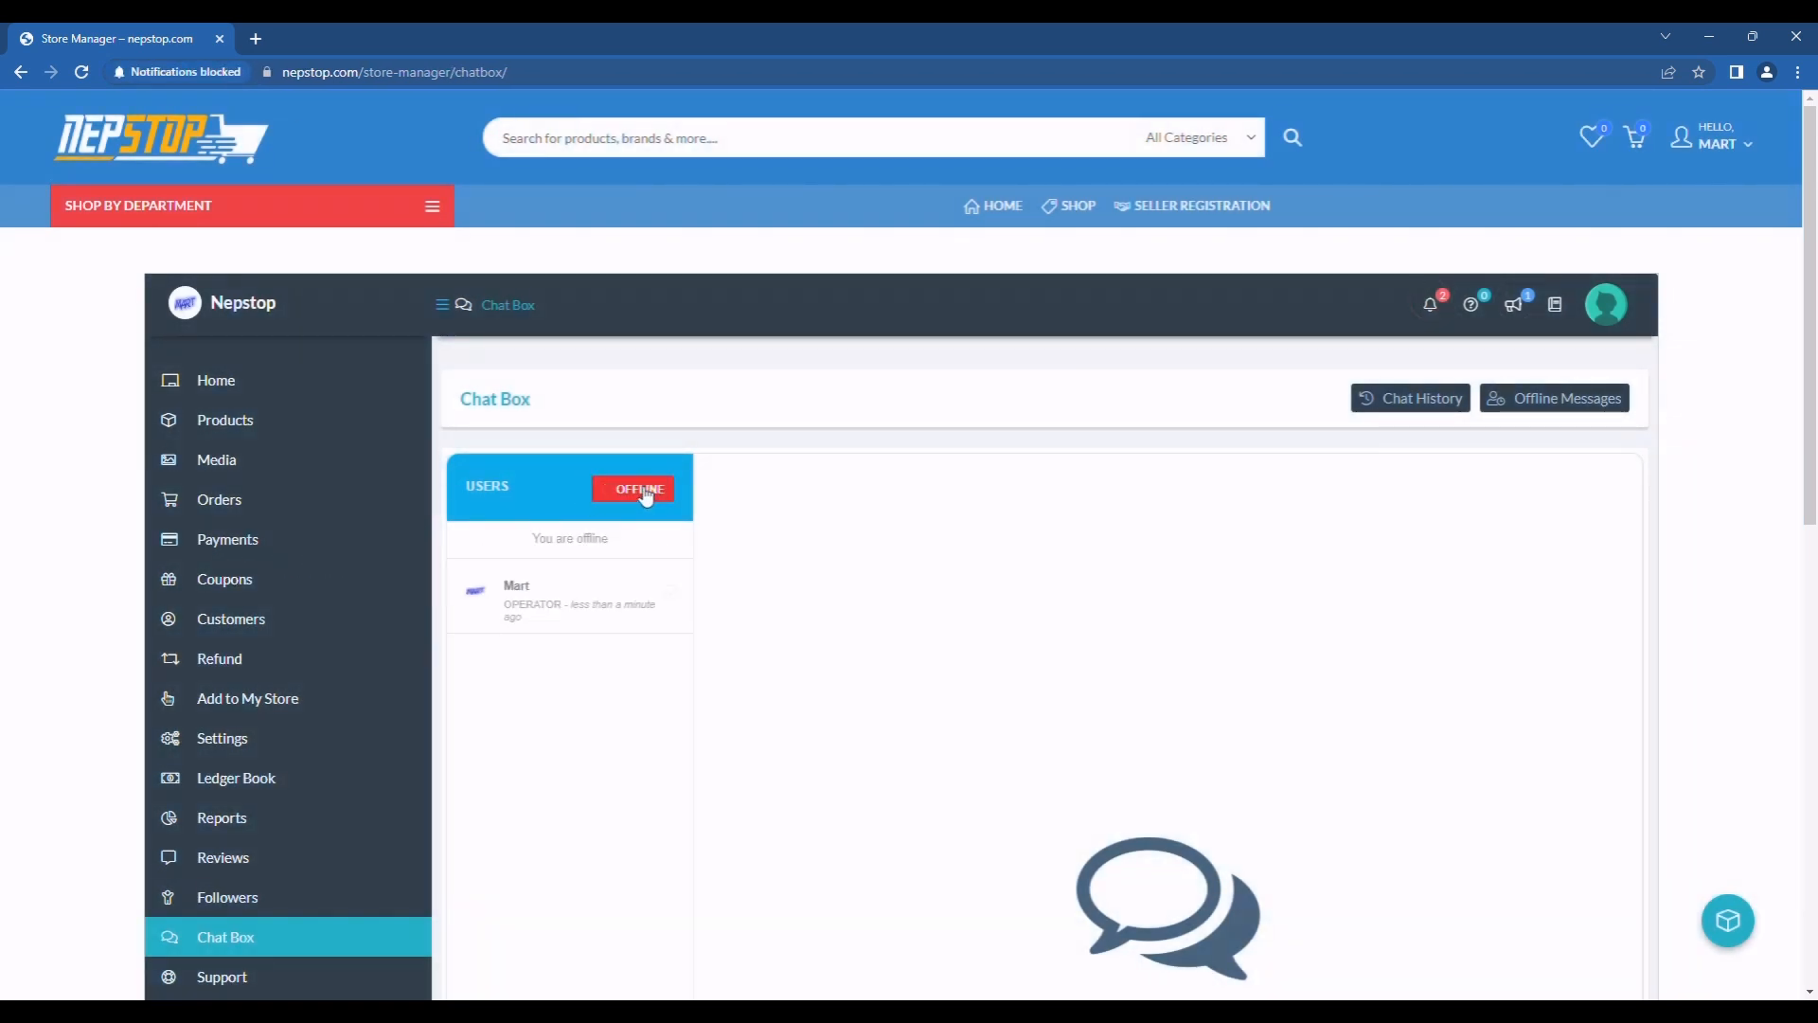
left_click(647, 492)
Step: Look over the support tickets page and its ticket table
scroll(1400, 945, "down", 2)
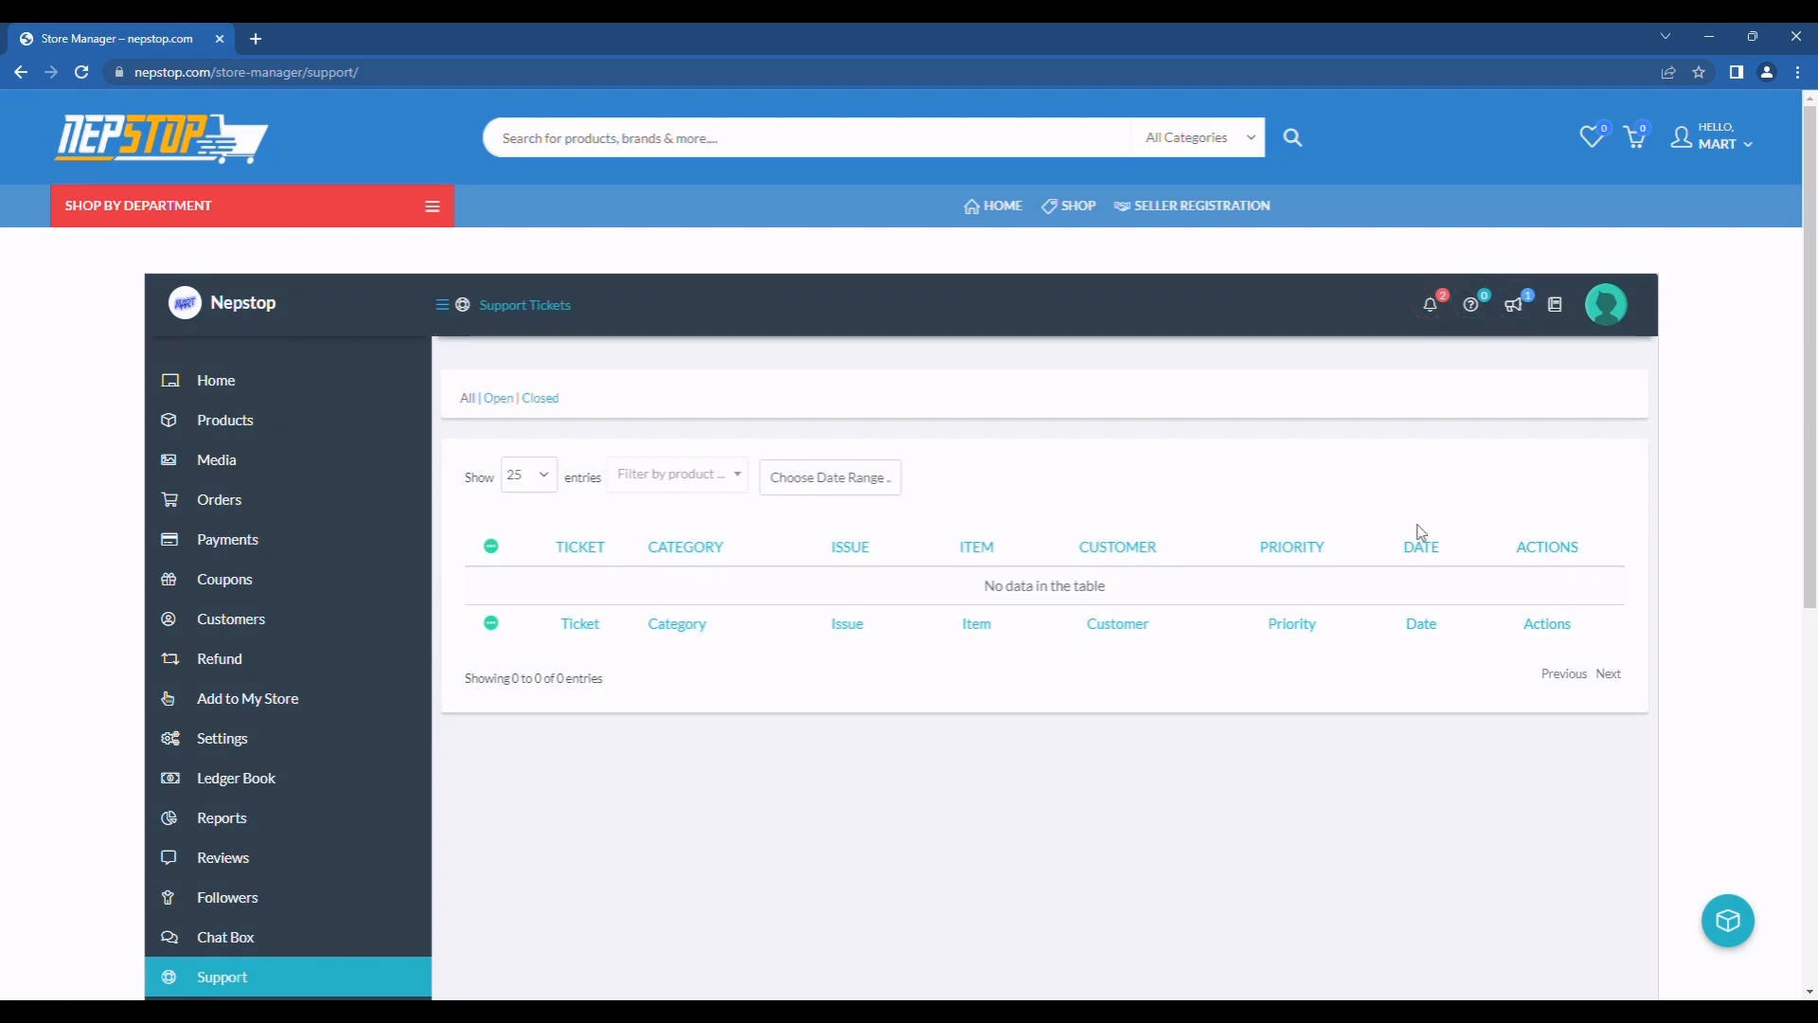
scroll(673, 707, "down", 3)
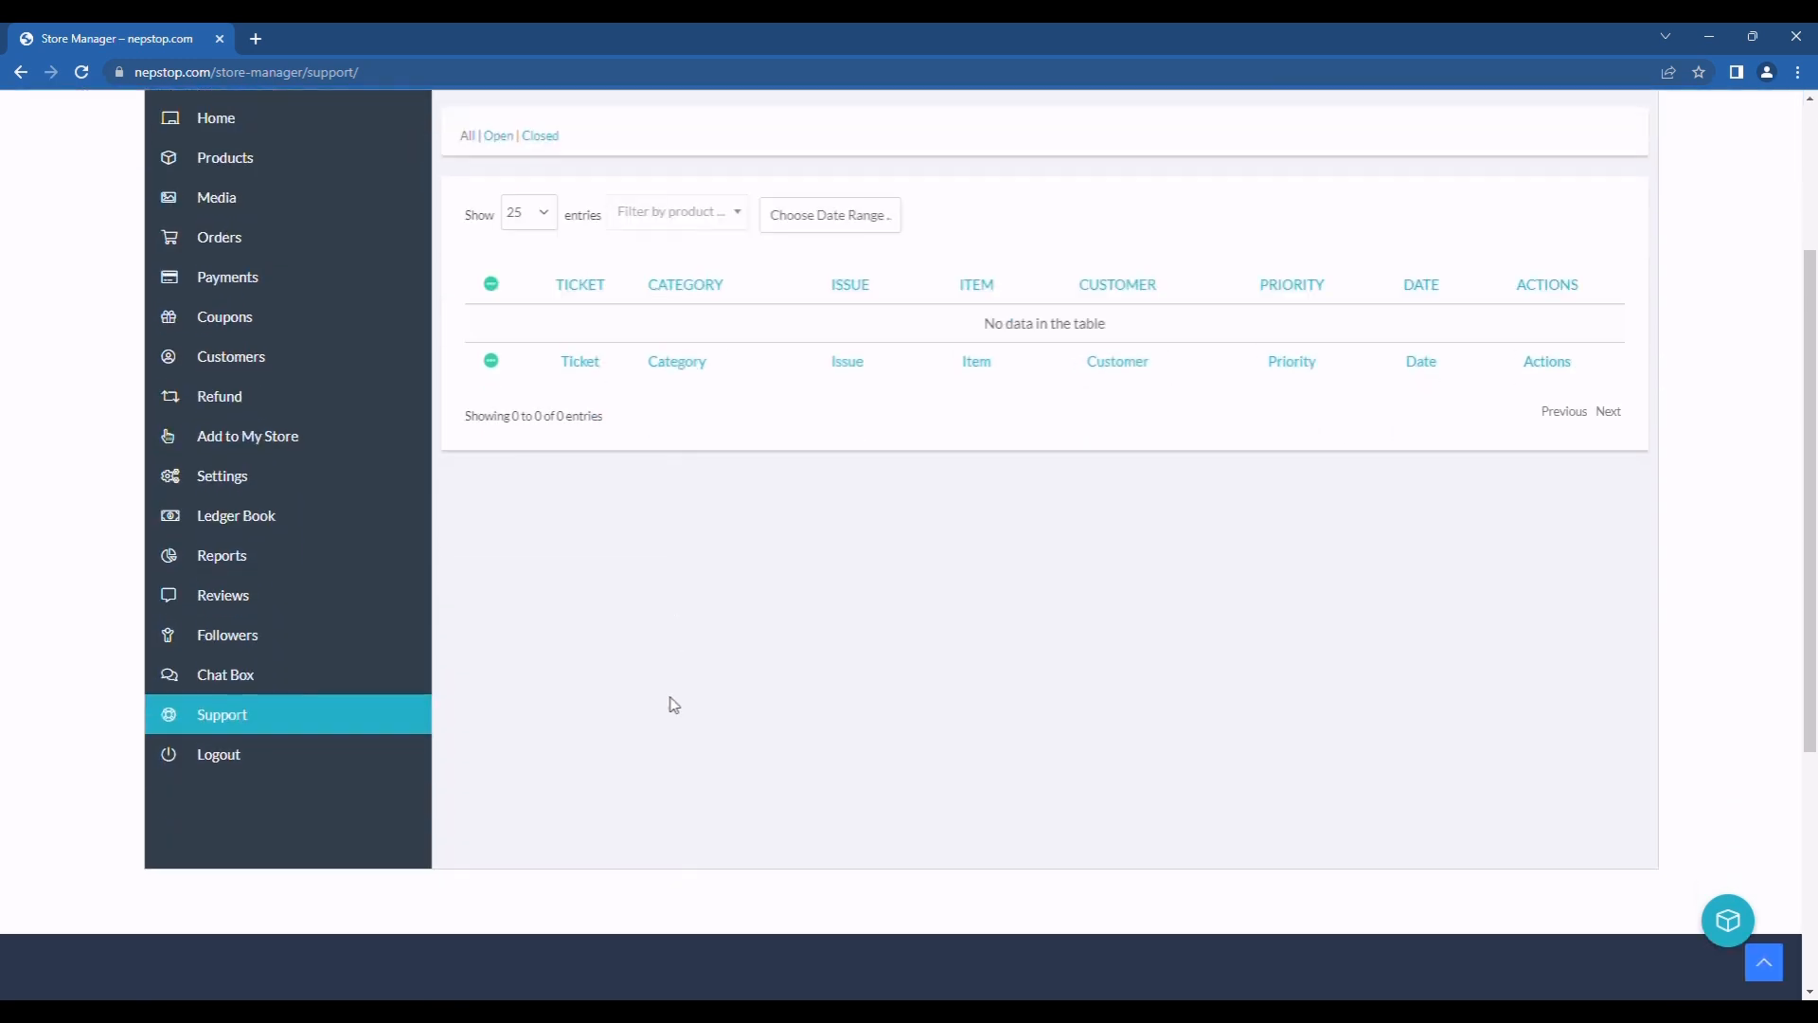
scroll(1169, 698, "up", 3)
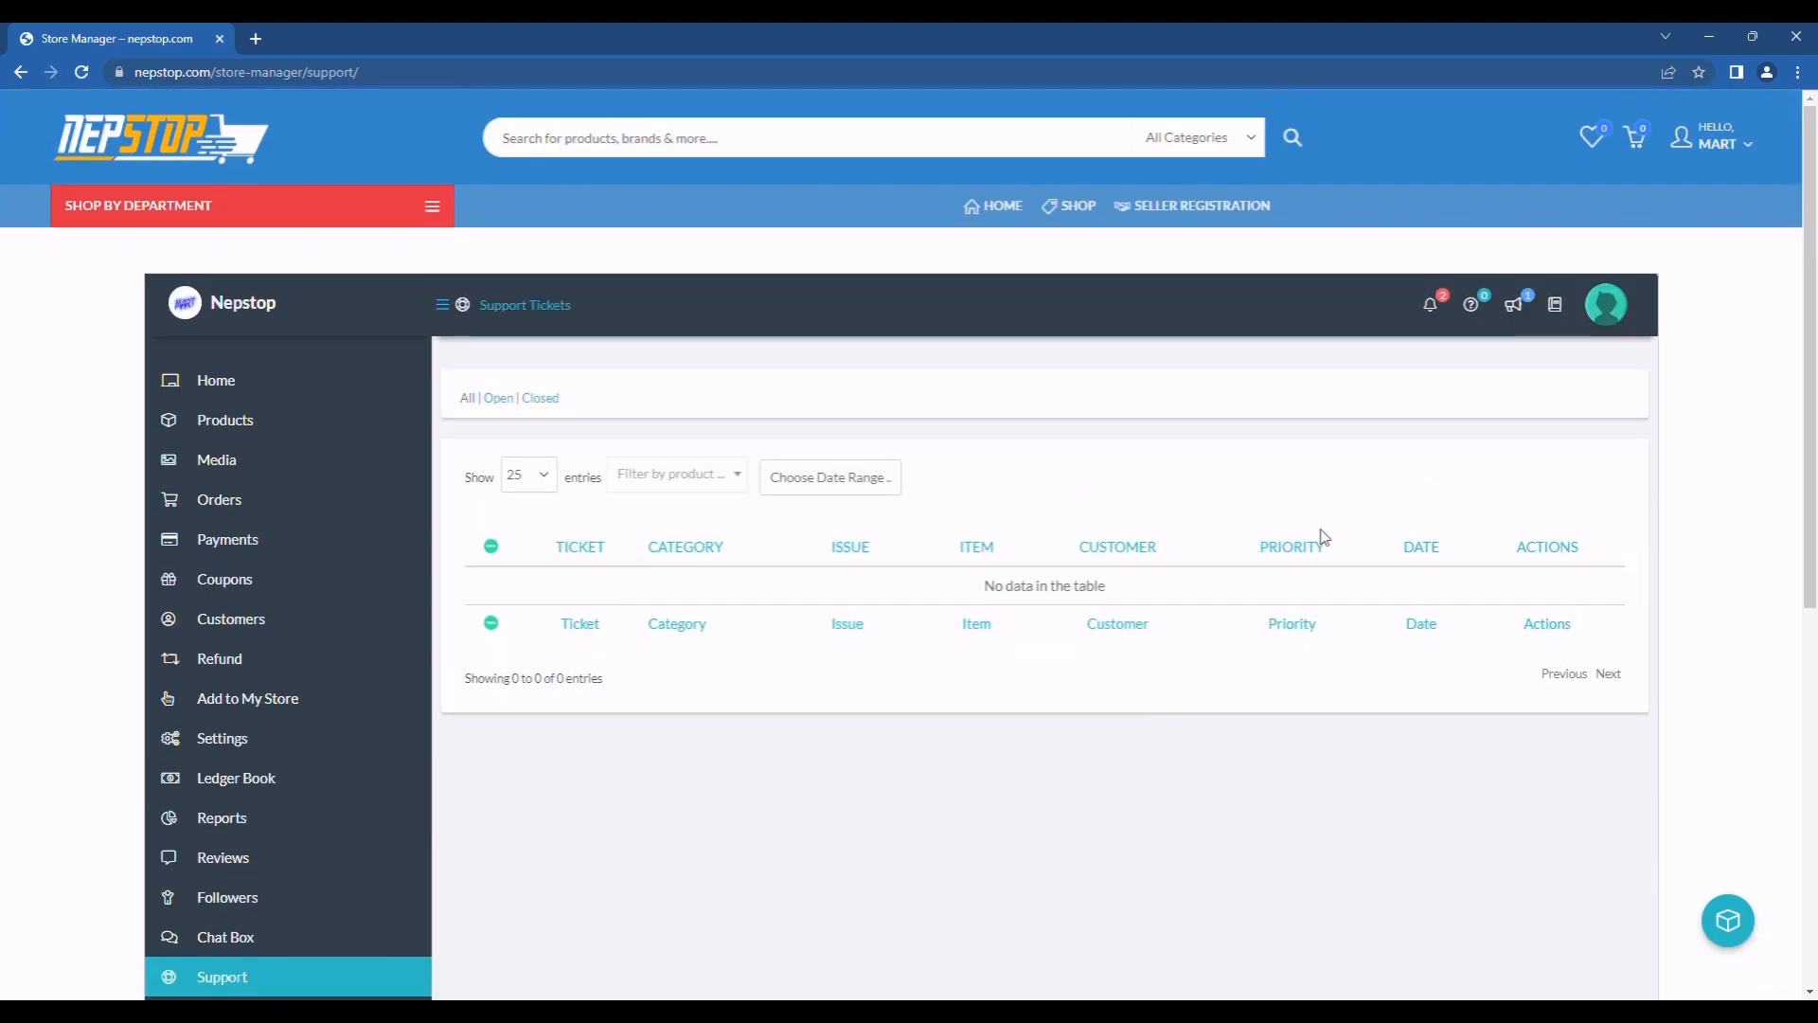